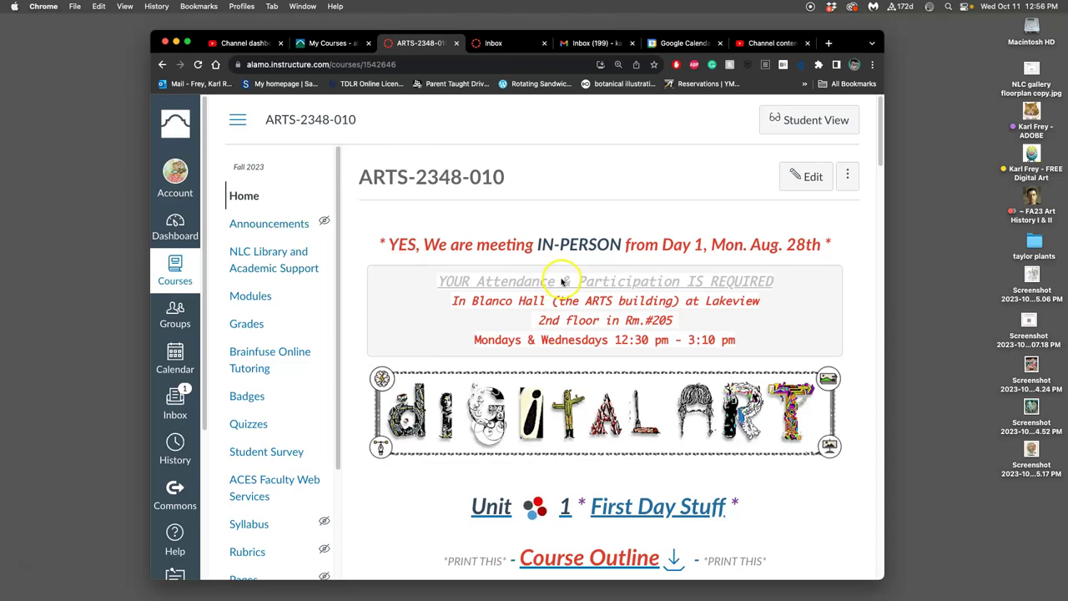
From the course home, open the Assignment #3 (GIF Transformation) POST HERE! discussion on the Assignments page
{"action": "scroll", "coordinate": [656, 317], "scroll_direction": "down", "scroll_amount": 5}
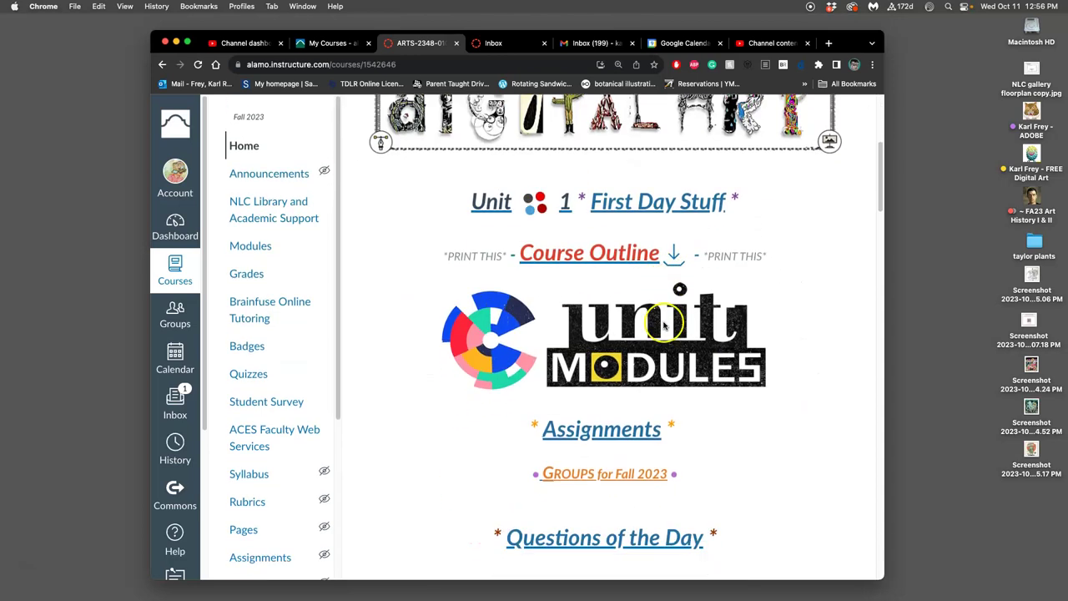
{"action": "left_click", "coordinate": [603, 432]}
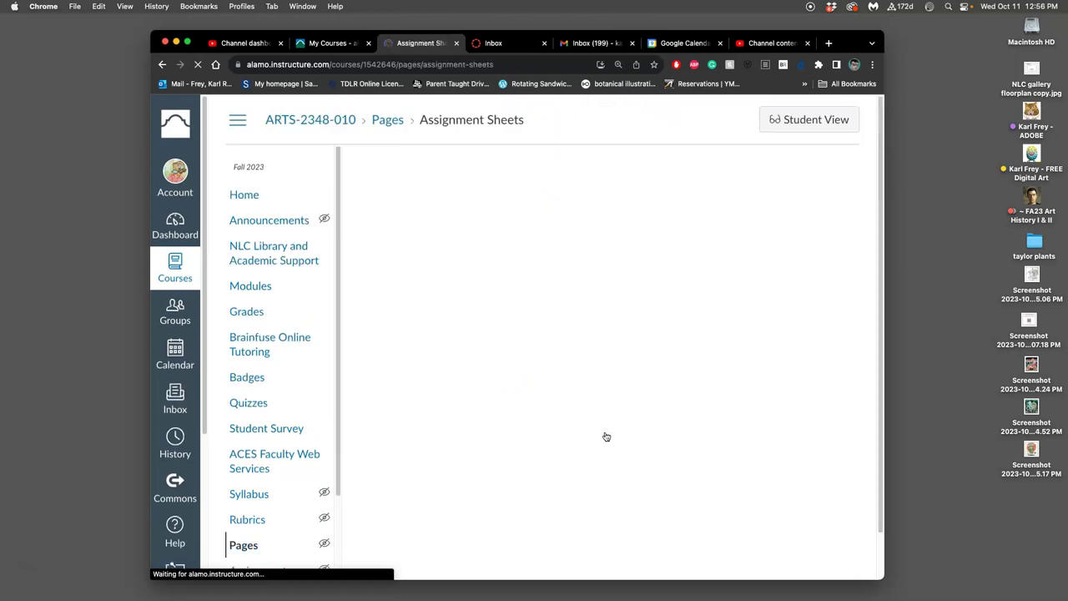
{"action": "scroll", "coordinate": [610, 410], "scroll_direction": "down", "scroll_amount": 3}
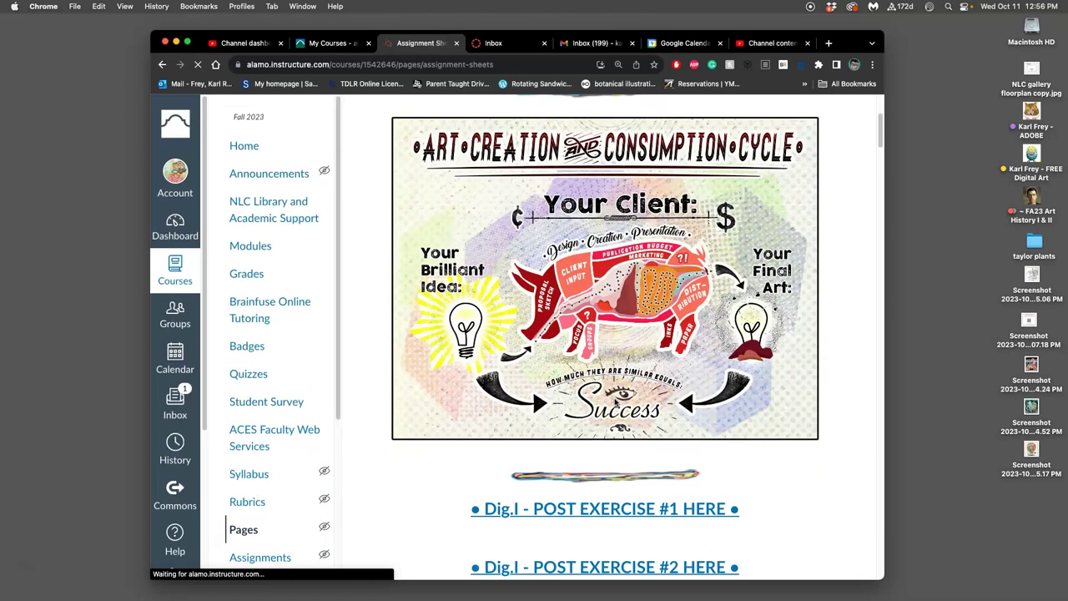
{"action": "scroll", "coordinate": [615, 402], "scroll_direction": "down", "scroll_amount": 10}
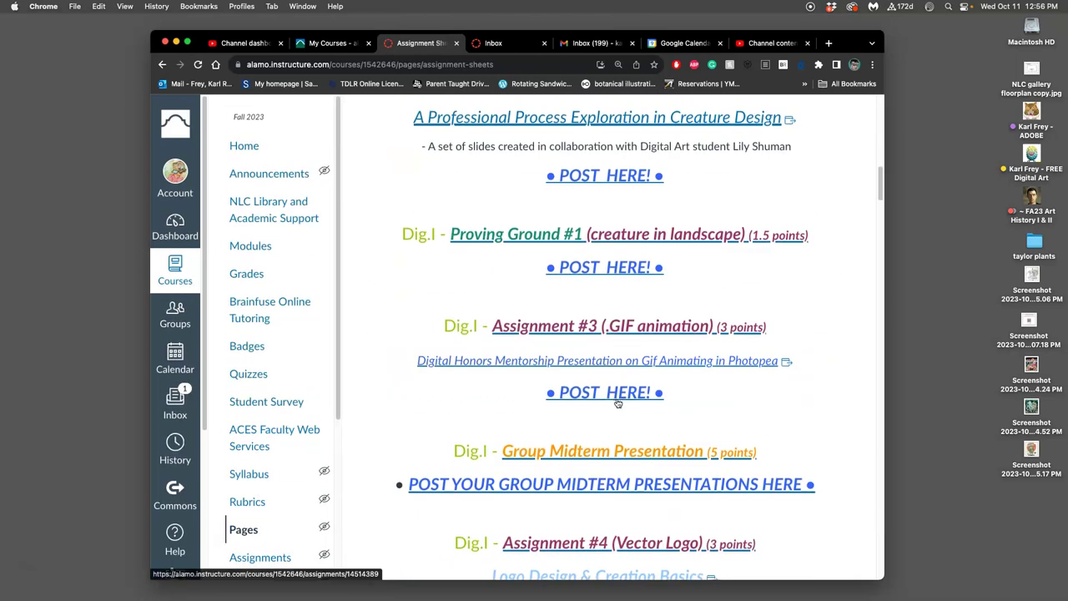
{"action": "left_click", "coordinate": [618, 393]}
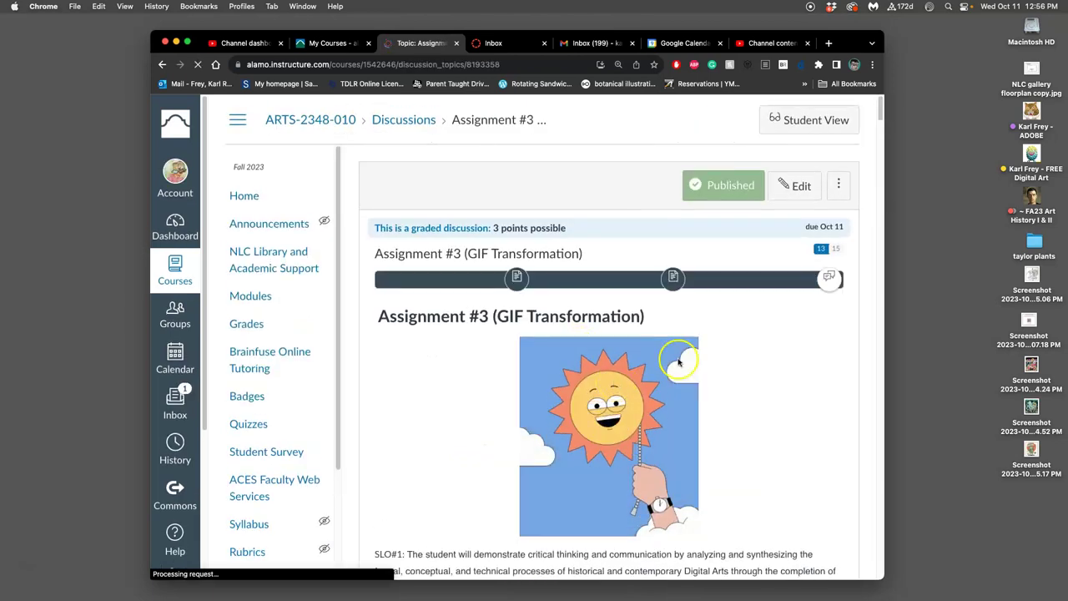
Scroll down to the instructor examples: rough storyboard sketch, looping GIF and refined storyboard
{"action": "scroll", "coordinate": [721, 380], "scroll_direction": "down", "scroll_amount": 1}
{"action": "scroll", "coordinate": [721, 380], "scroll_direction": "down", "scroll_amount": 15}
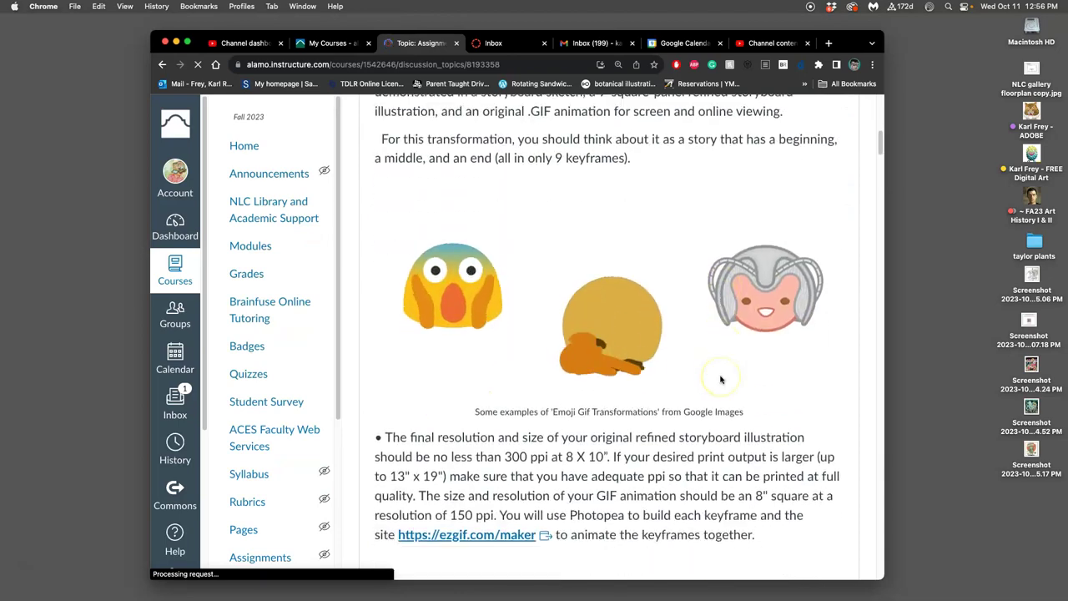
{"action": "scroll", "coordinate": [722, 380], "scroll_direction": "down", "scroll_amount": 15}
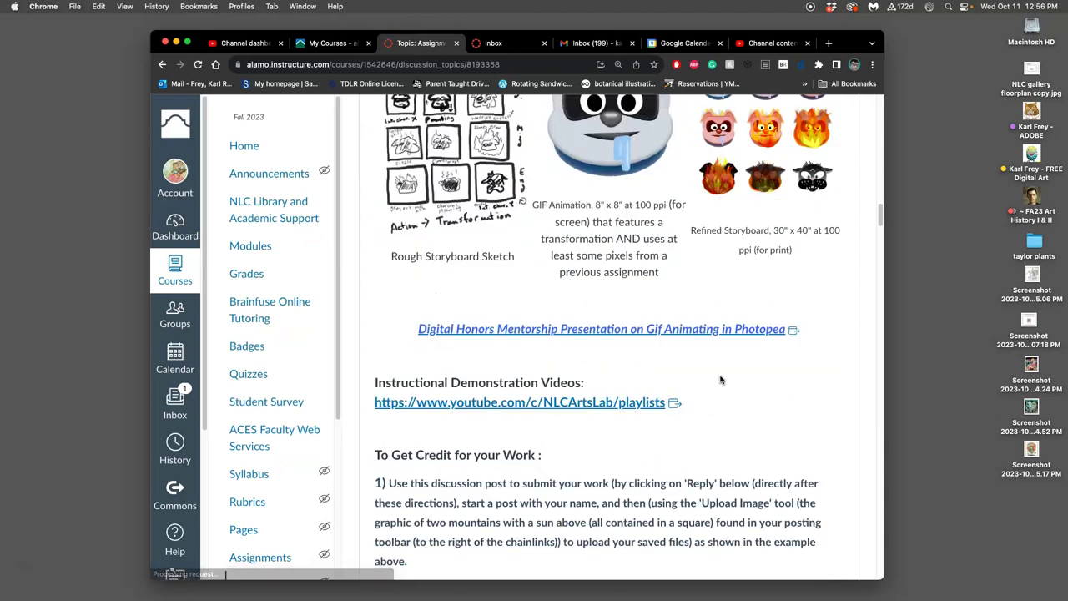
{"action": "scroll", "coordinate": [721, 380], "scroll_direction": "up", "scroll_amount": 5}
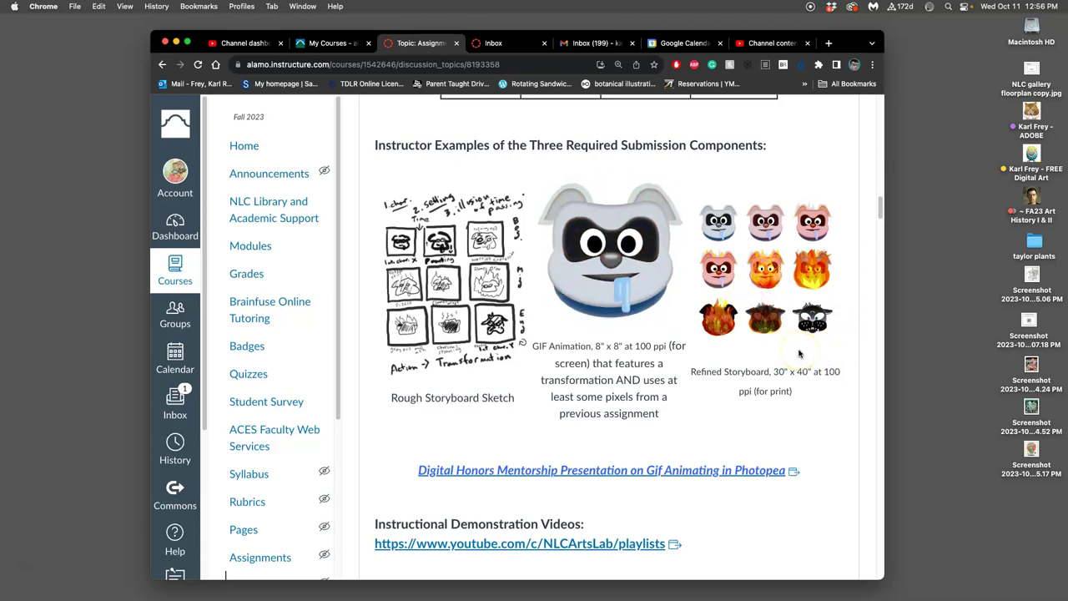
{"action": "scroll", "coordinate": [799, 354], "scroll_direction": "down", "scroll_amount": 1}
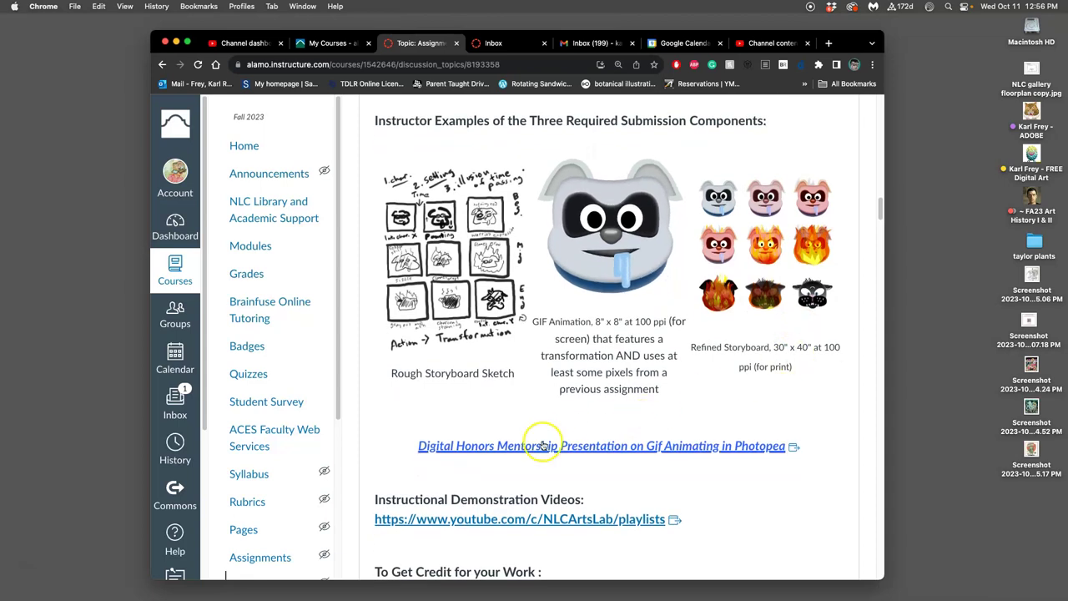
{"action": "right_click", "coordinate": [597, 449]}
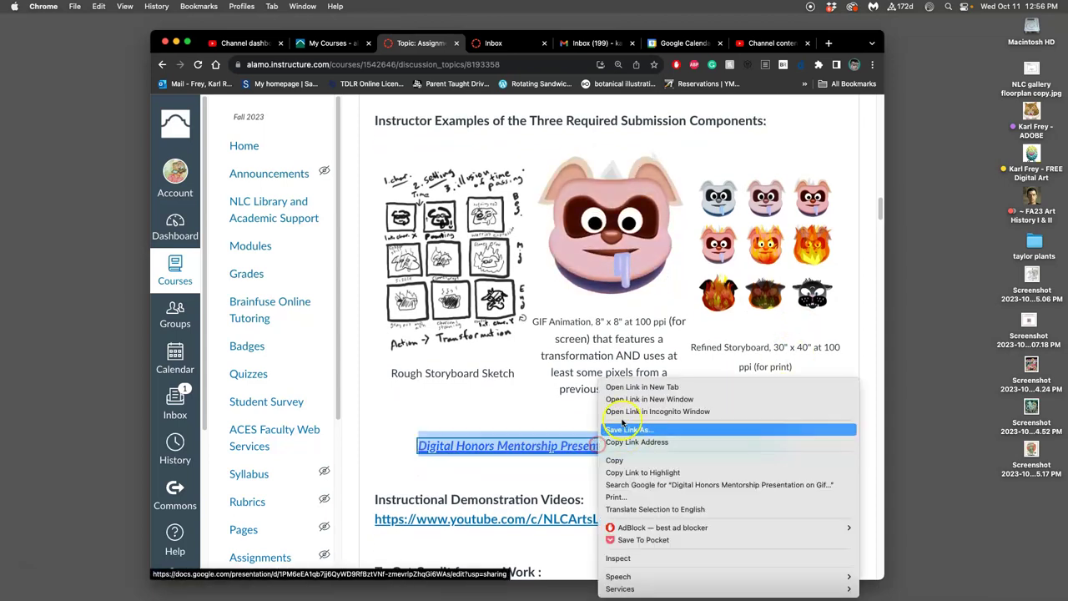
{"action": "left_click", "coordinate": [622, 372]}
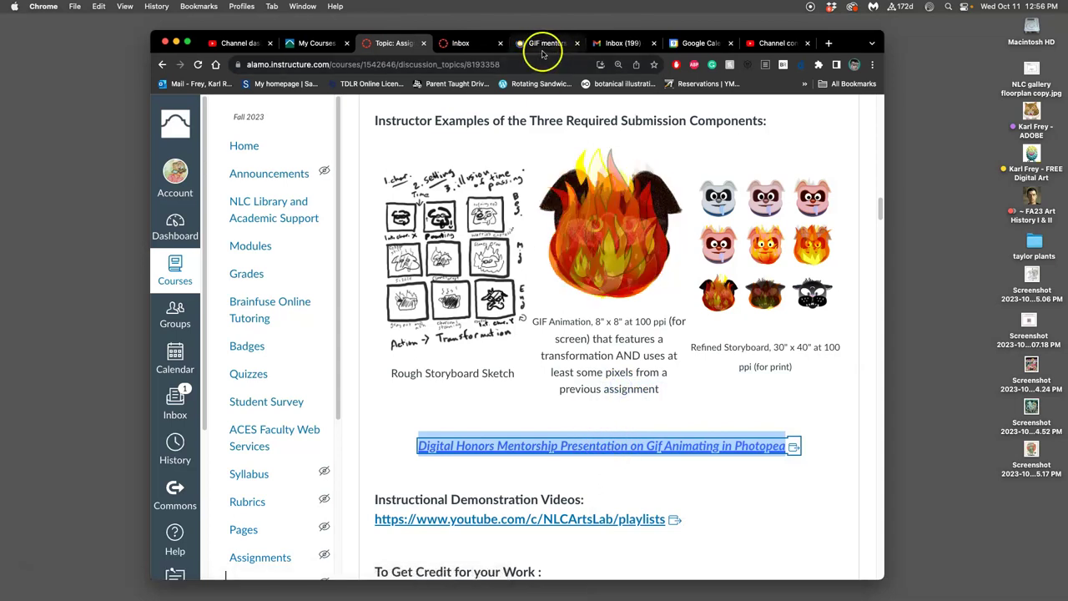
{"action": "left_click_drag", "start_coordinate": [852, 31], "coordinate": [852, 55]}
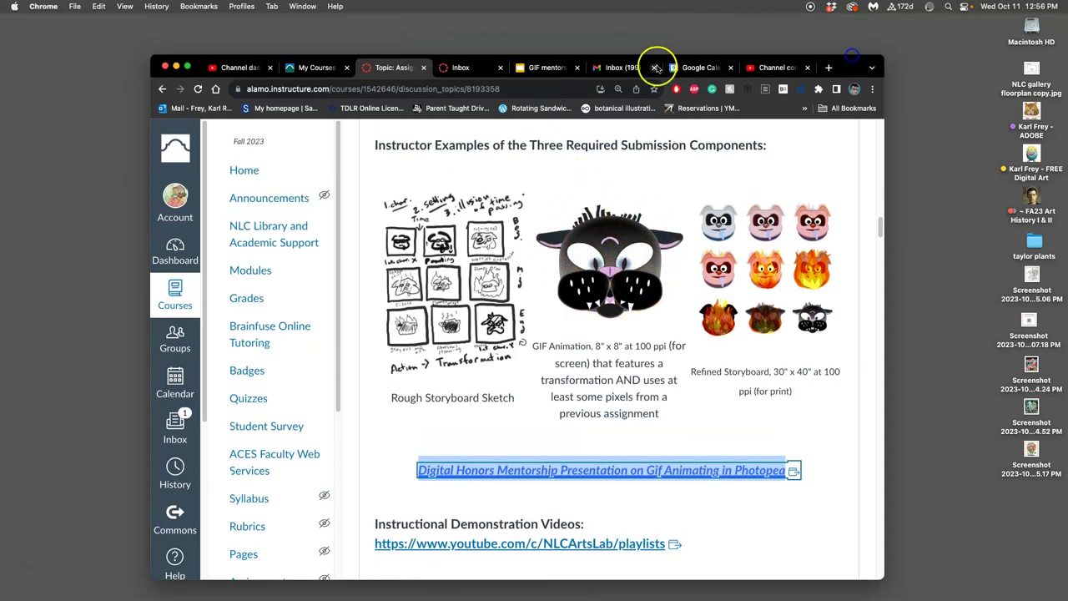
{"action": "left_click", "coordinate": [551, 66]}
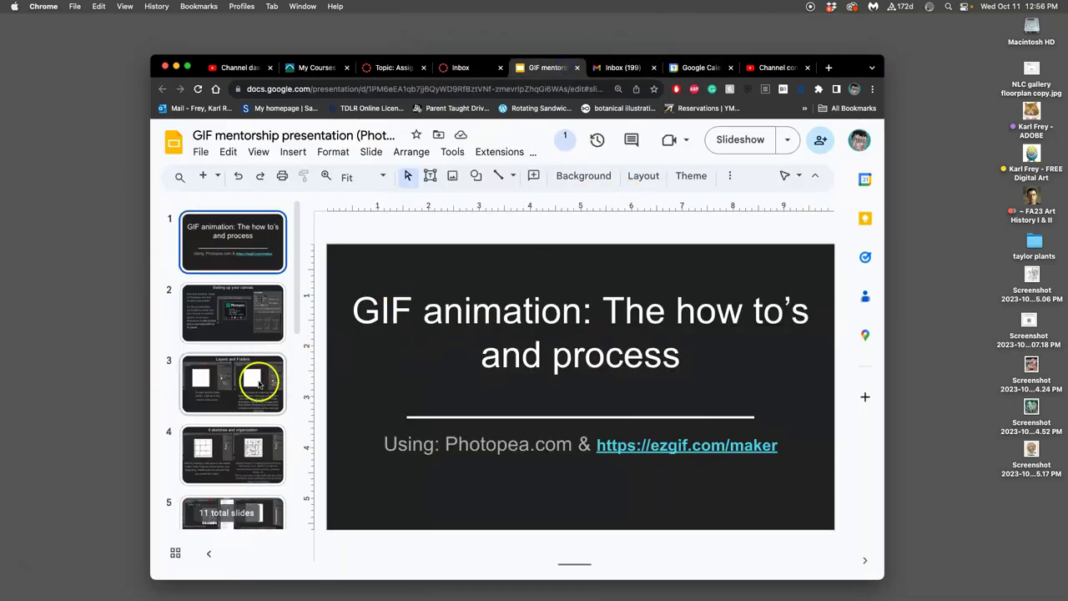
{"action": "scroll", "coordinate": [258, 379], "scroll_direction": "down", "scroll_amount": 10}
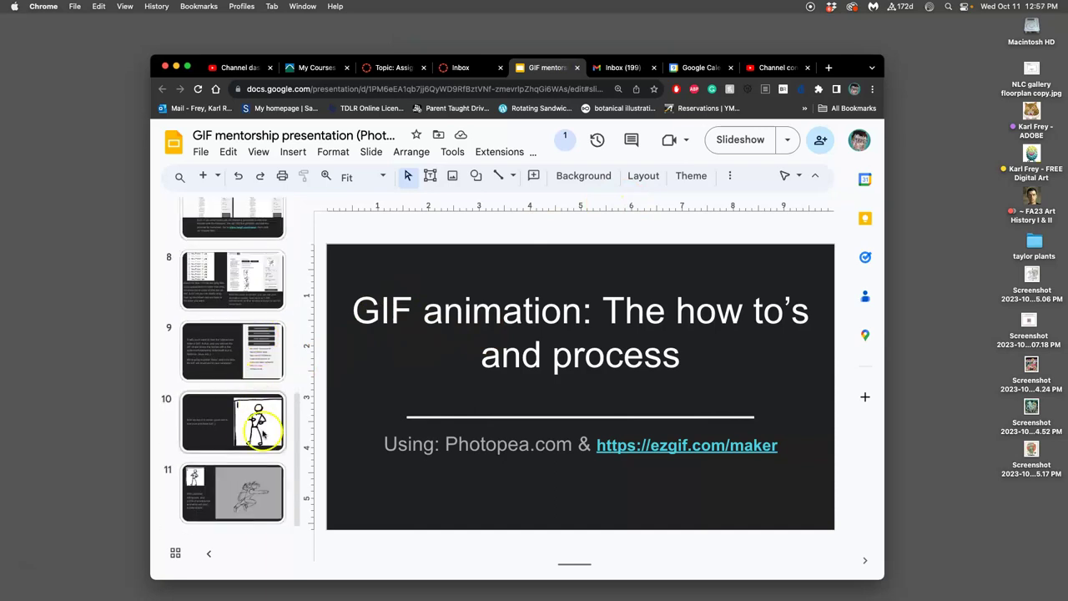
{"action": "left_click", "coordinate": [250, 492]}
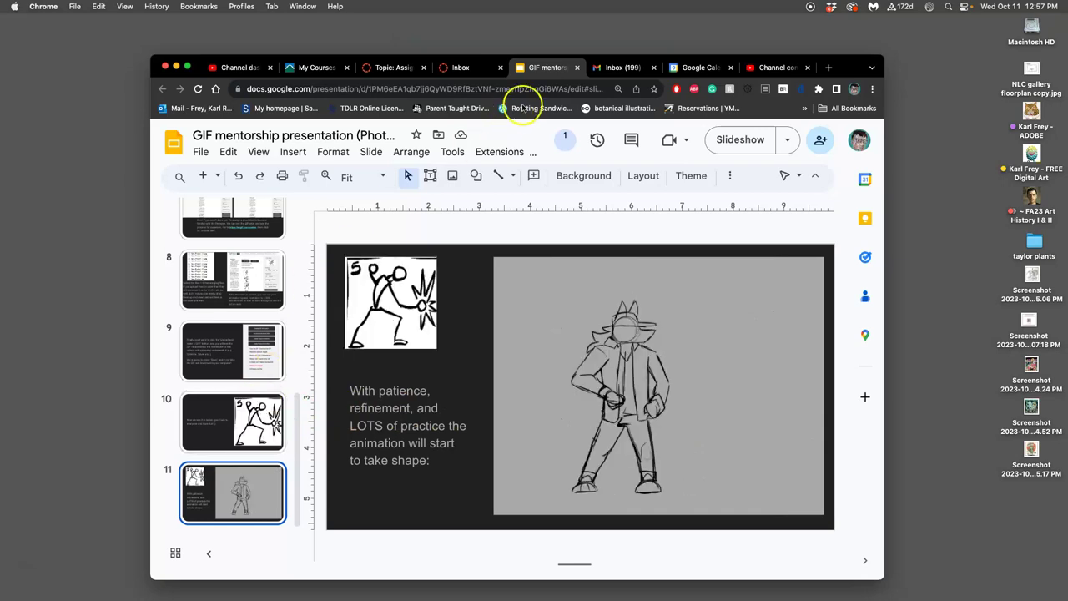
{"action": "left_click", "coordinate": [467, 67]}
{"action": "left_click", "coordinate": [521, 68]}
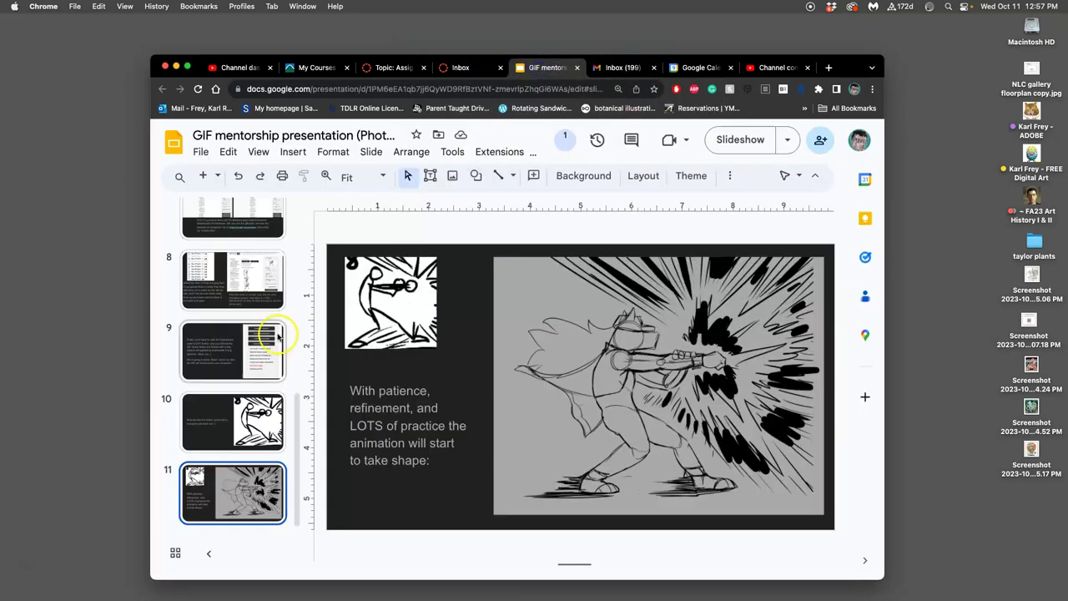
{"action": "left_click", "coordinate": [263, 341]}
{"action": "left_click", "coordinate": [254, 296]}
{"action": "scroll", "coordinate": [246, 309], "scroll_direction": "up", "scroll_amount": 3}
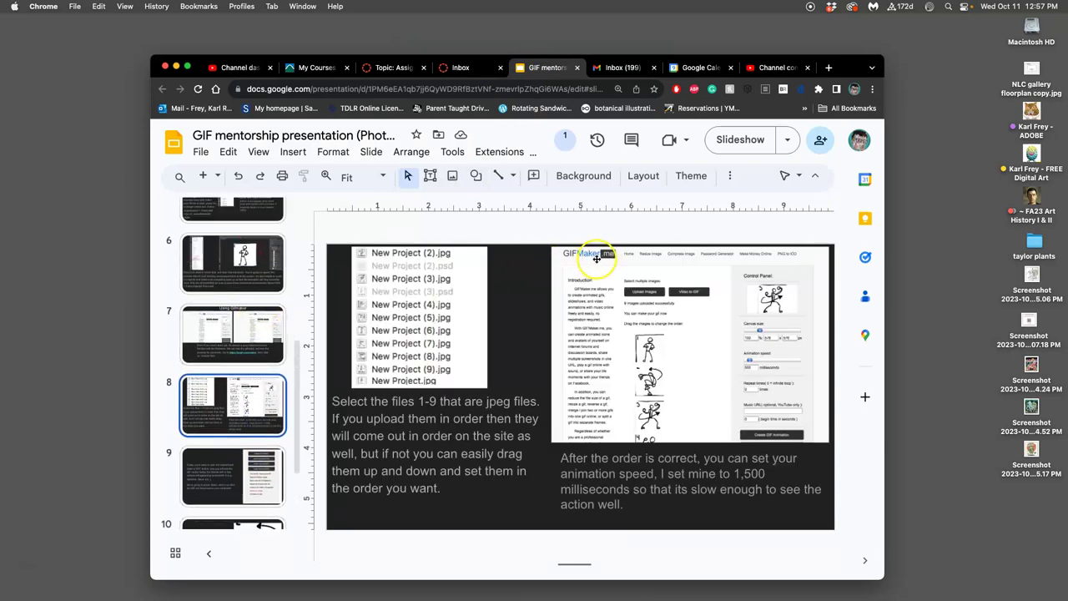
{"action": "scroll", "coordinate": [242, 288], "scroll_direction": "up", "scroll_amount": 5}
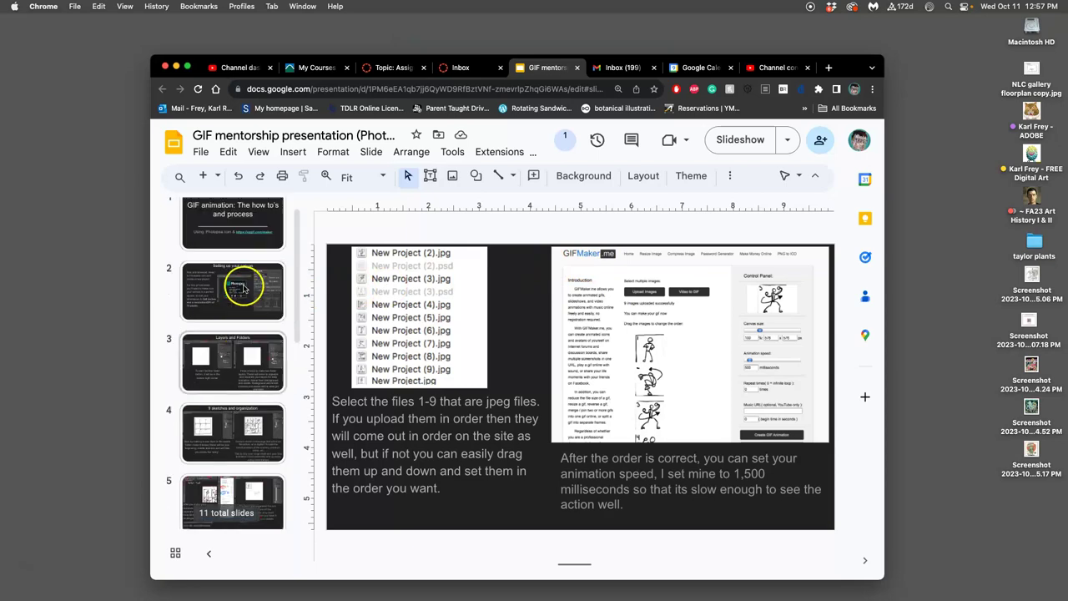
{"action": "left_click", "coordinate": [245, 269]}
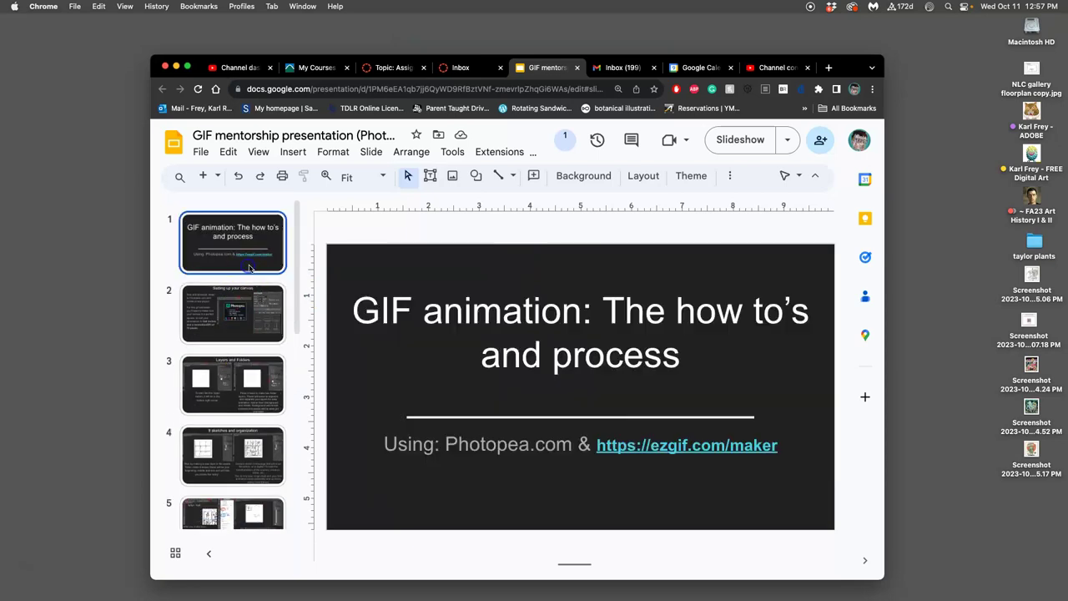
{"action": "left_click", "coordinate": [722, 448]}
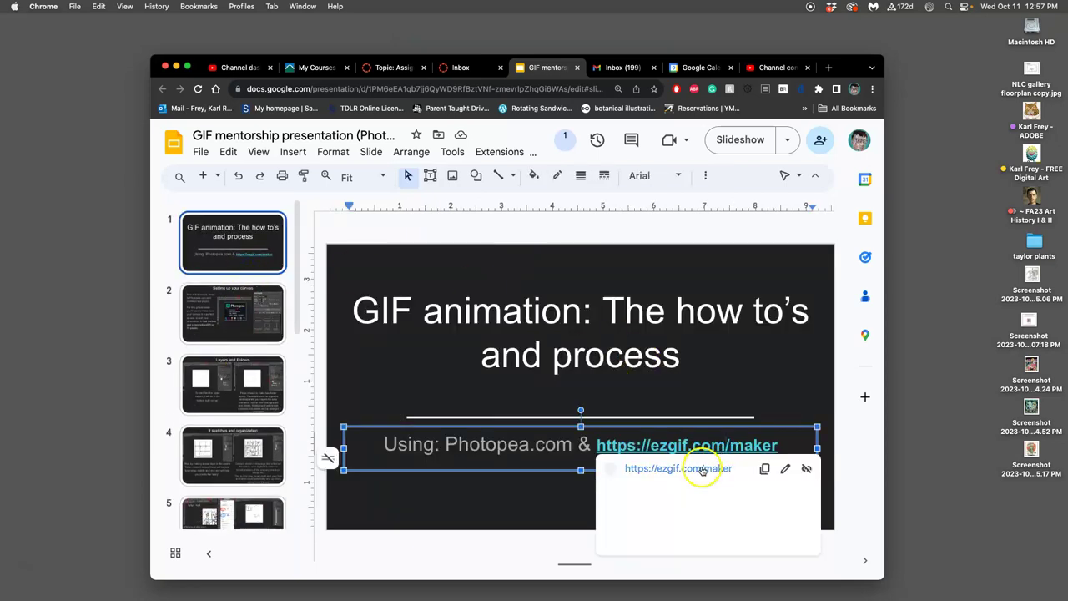
{"action": "left_click", "coordinate": [693, 489]}
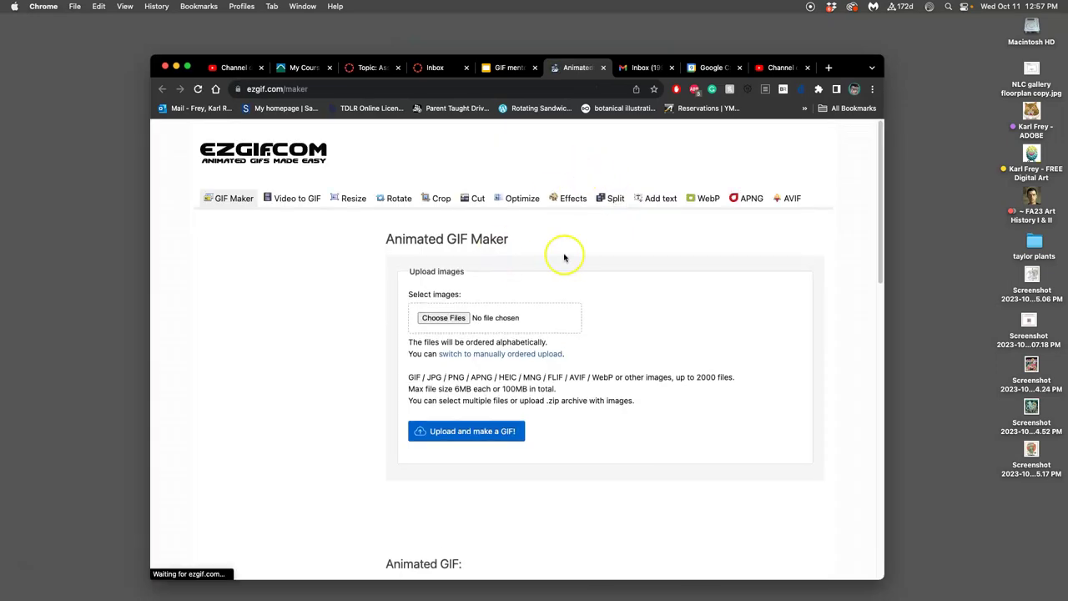
{"action": "left_click", "coordinate": [604, 68]}
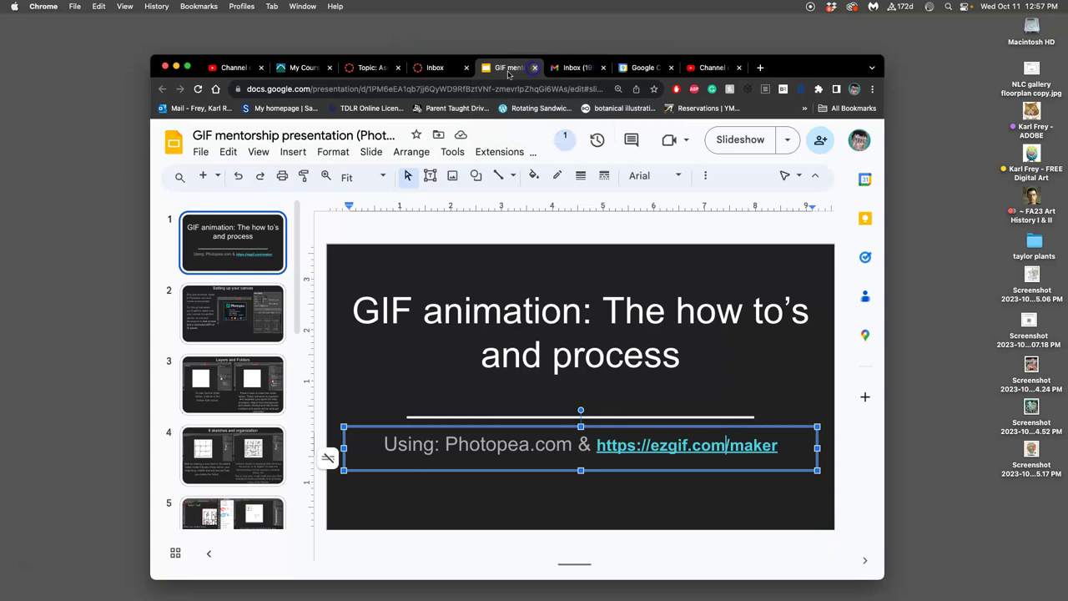
{"action": "left_click", "coordinate": [535, 67]}
{"action": "left_click", "coordinate": [371, 67]}
Deselect the link text and scroll to the instructor's cat post and rough 9-panel storyboard sketch
{"action": "left_click", "coordinate": [743, 433]}
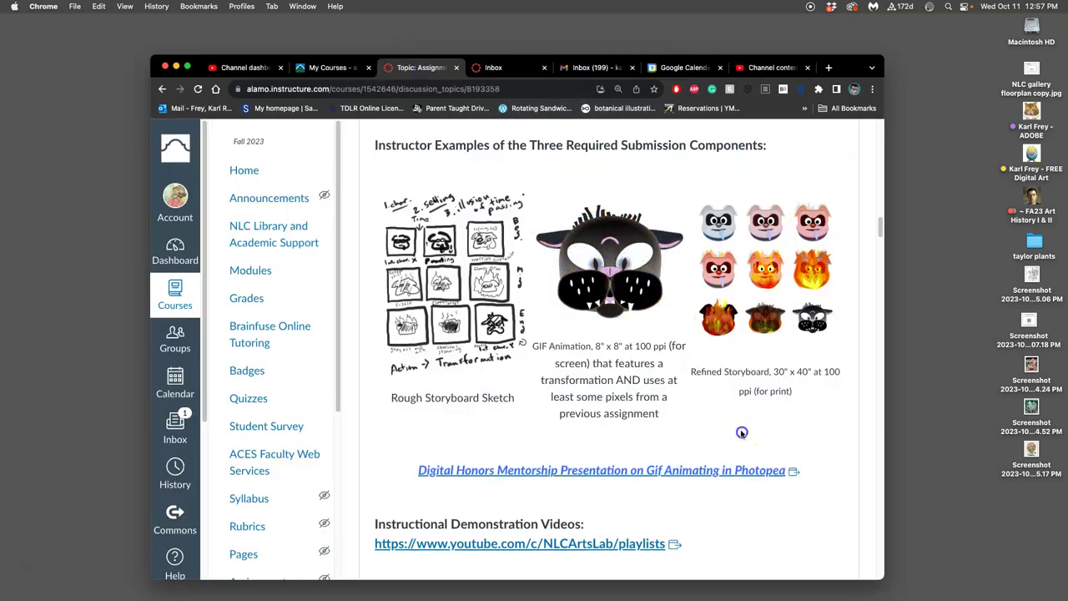
{"action": "scroll", "coordinate": [708, 413], "scroll_direction": "down", "scroll_amount": 10}
{"action": "scroll", "coordinate": [705, 413], "scroll_direction": "down", "scroll_amount": 1}
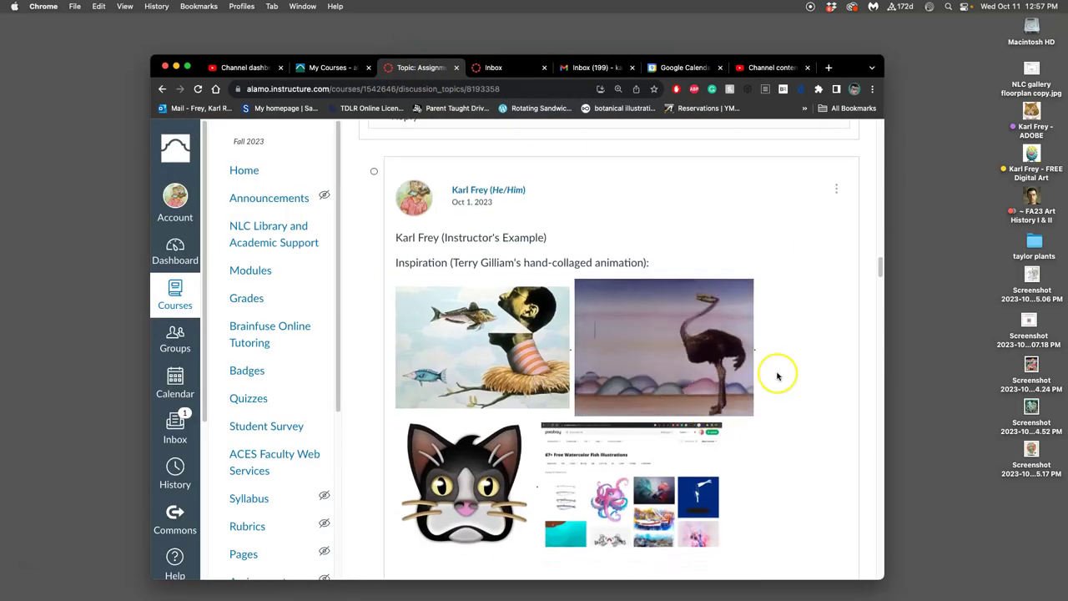
{"action": "scroll", "coordinate": [633, 378], "scroll_direction": "down", "scroll_amount": 5}
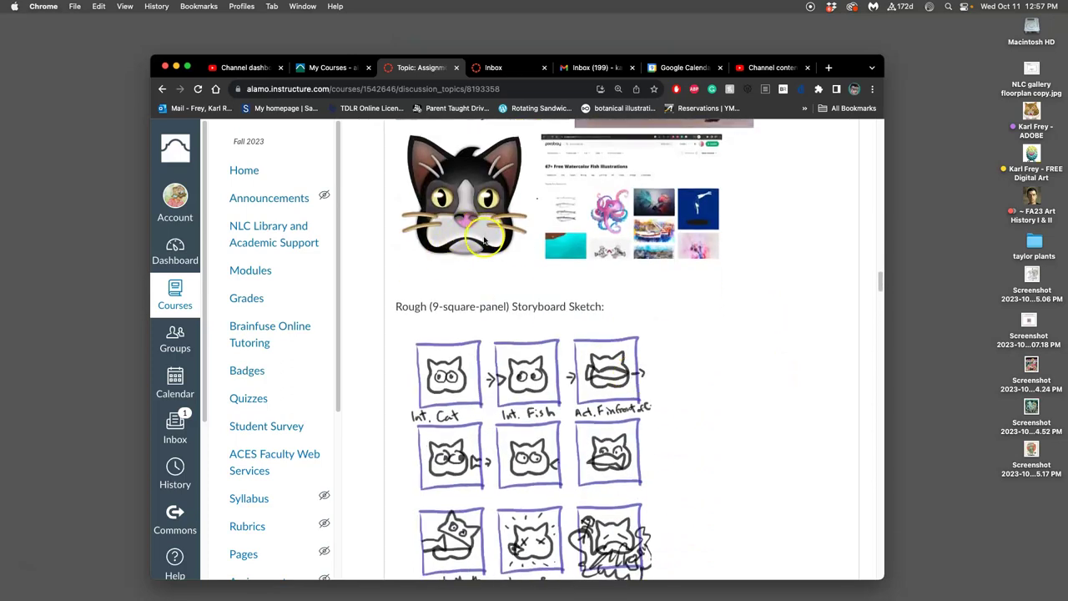
{"action": "scroll", "coordinate": [506, 279], "scroll_direction": "down", "scroll_amount": 3}
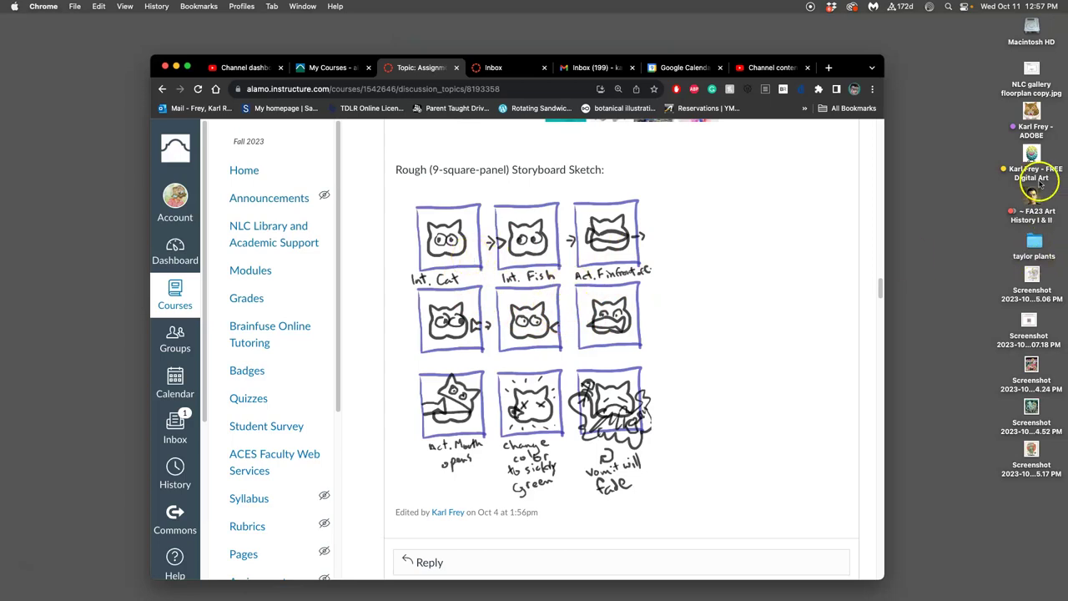
Open the Digital Art folder's Assign - 3 subfolder and preview the rough storyboard sketch, shrunk and moved aside
{"action": "left_click_drag", "start_coordinate": [1032, 156], "coordinate": [1033, 161]}
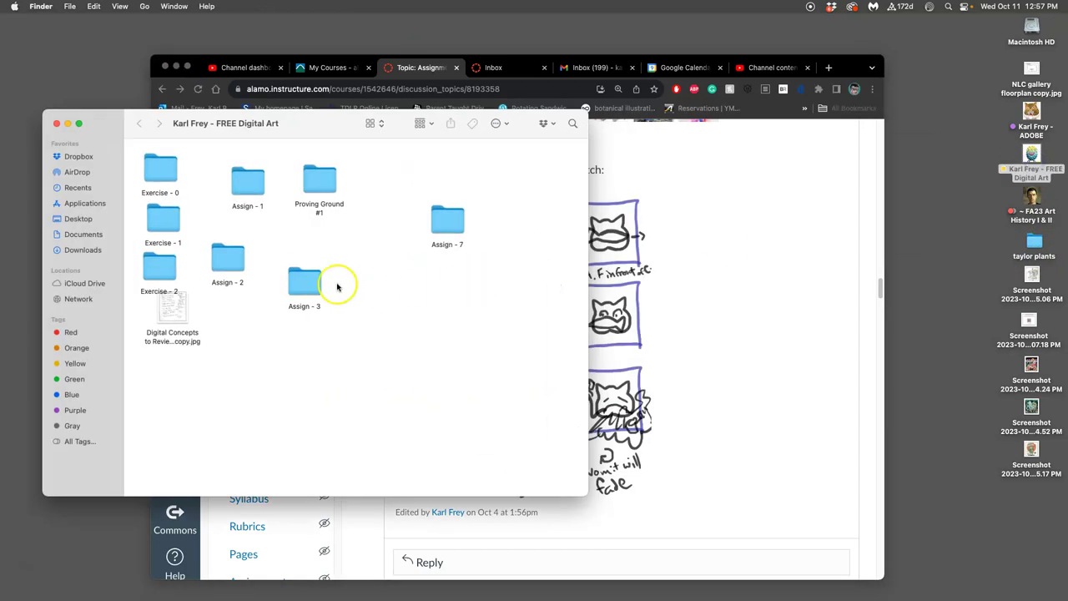
{"action": "double_click", "coordinate": [307, 284]}
{"action": "double_click", "coordinate": [259, 225]}
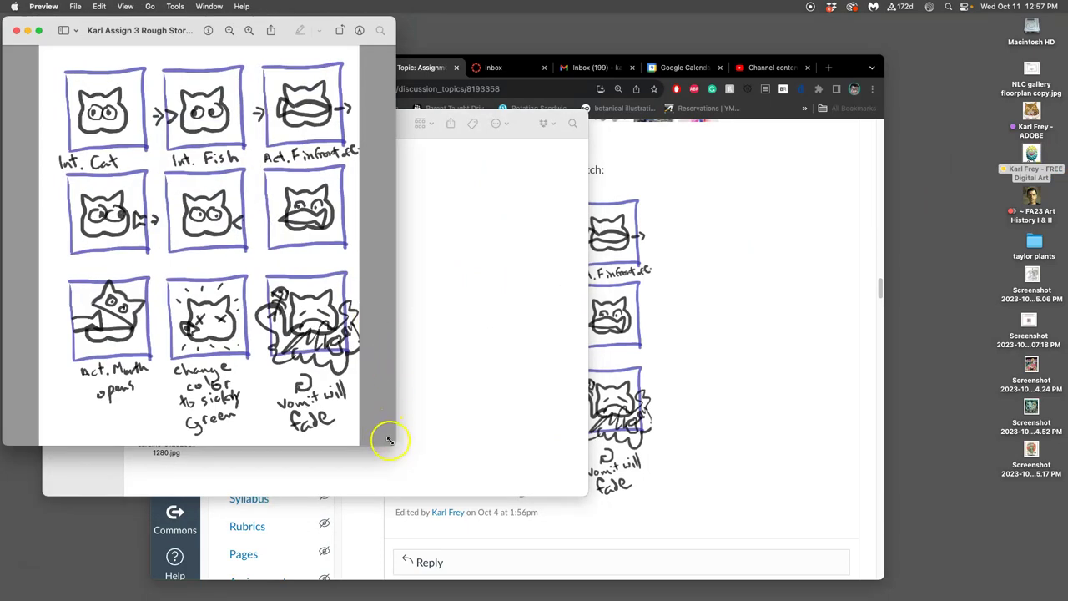
{"action": "mouse_move", "coordinate": [389, 440]}
{"action": "left_mouse_down"}
{"action": "mouse_move", "coordinate": [126, 184]}
{"action": "mouse_move", "coordinate": [150, 207]}
{"action": "mouse_move", "coordinate": [80, 198]}
{"action": "left_mouse_up"}
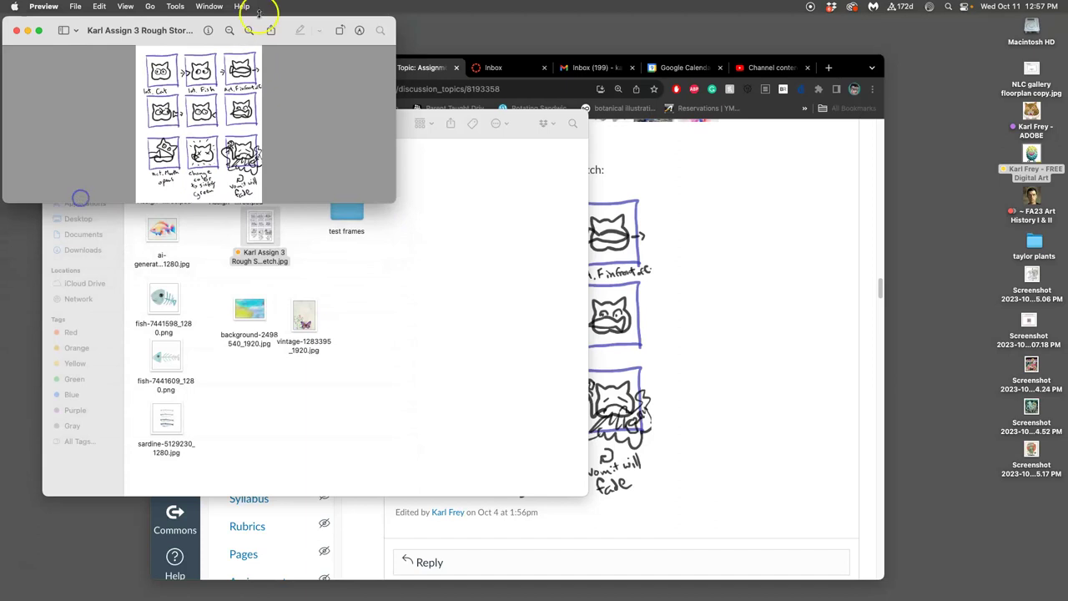
{"action": "left_click_drag", "start_coordinate": [261, 22], "coordinate": [126, 18]}
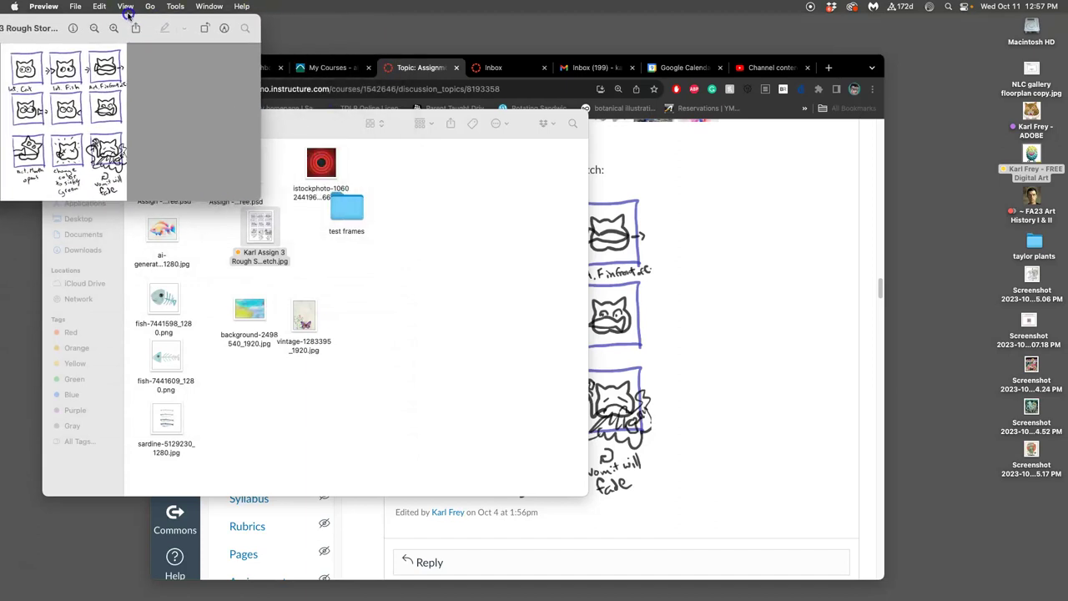
Give the ASSETS psd a green tag and the STAGE psd a blue tag
{"action": "left_click", "coordinate": [481, 242]}
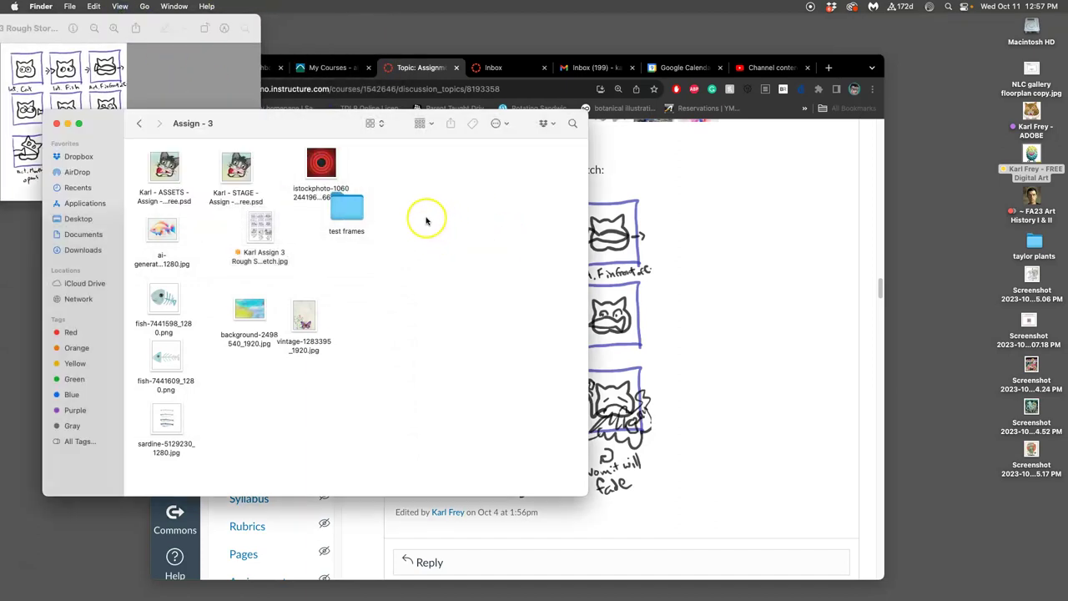
{"action": "right_click", "coordinate": [183, 191]}
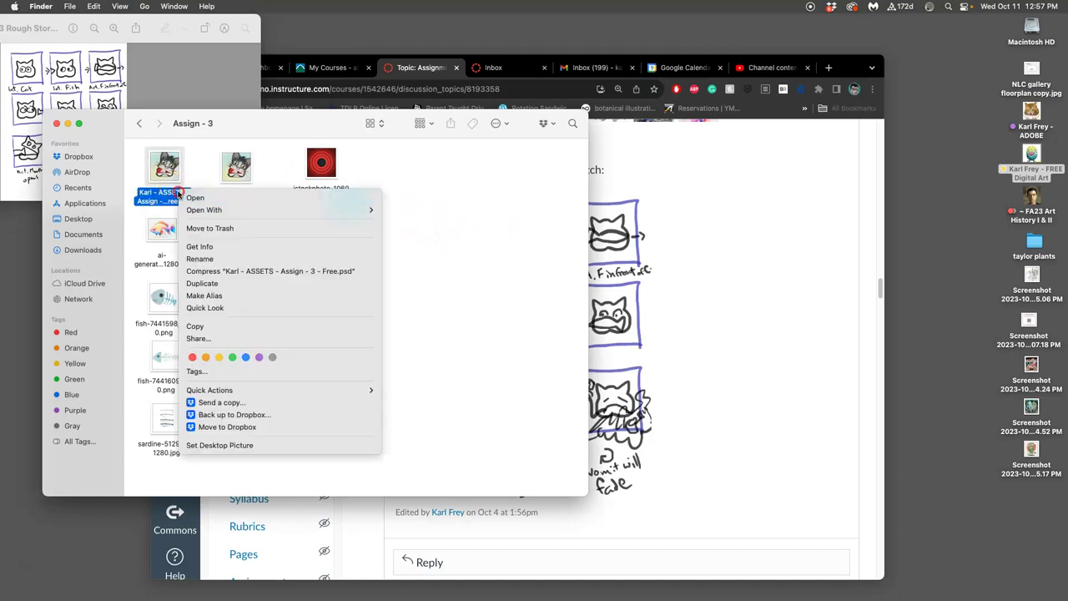
{"action": "left_click", "coordinate": [239, 357]}
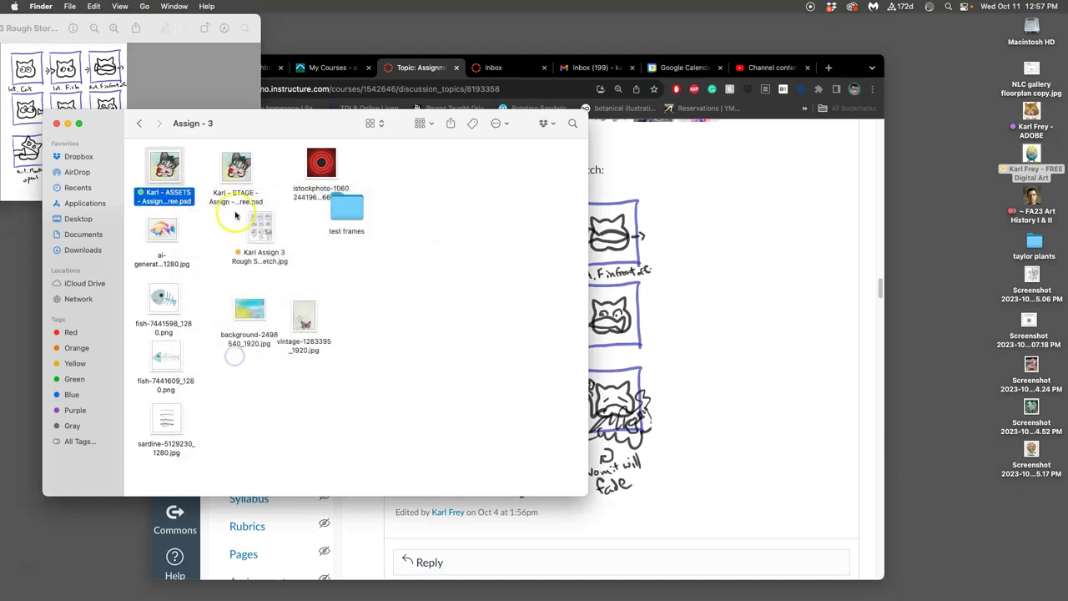
{"action": "right_click", "coordinate": [234, 197]}
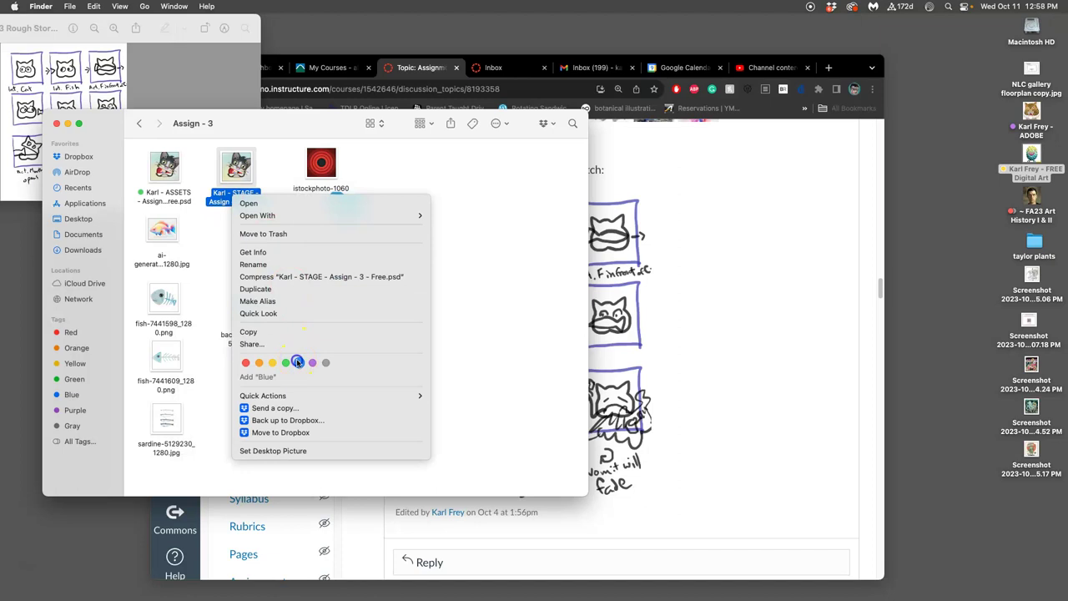
{"action": "left_click", "coordinate": [299, 362]}
{"action": "left_click", "coordinate": [221, 234]}
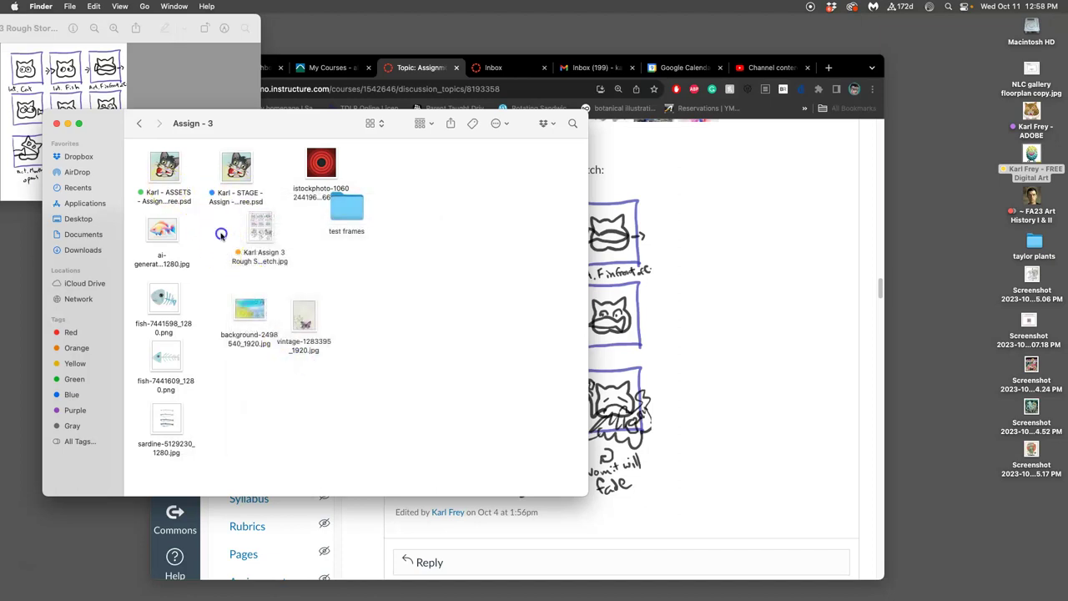
{"action": "left_click", "coordinate": [680, 253]}
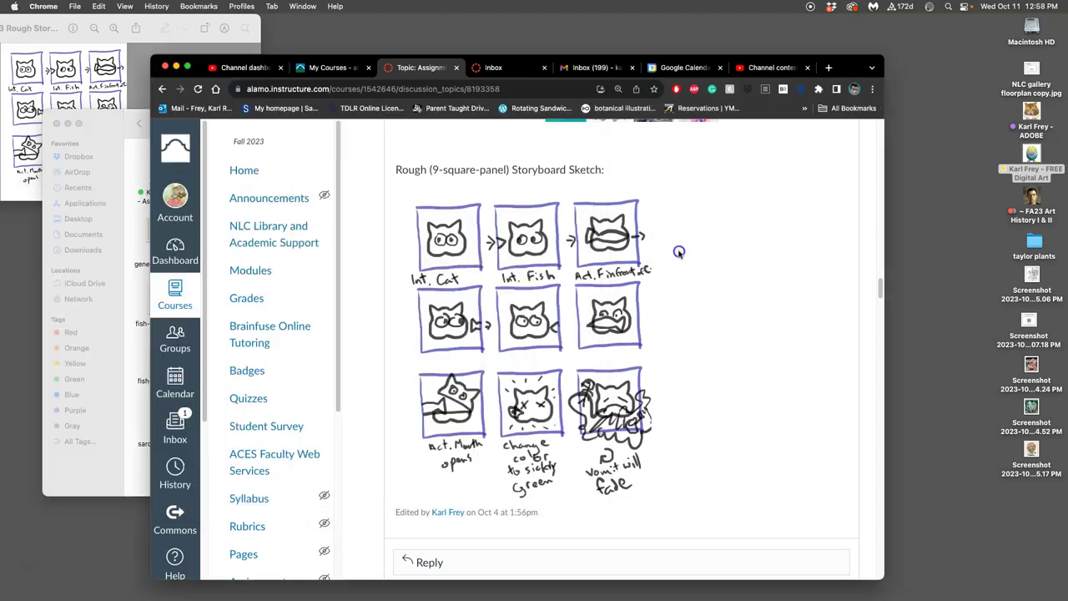
Go to photopea.com in a new tab and drop the ASSETS psd into it
{"action": "left_click", "coordinate": [829, 67]}
{"action": "type", "text": "photop"}
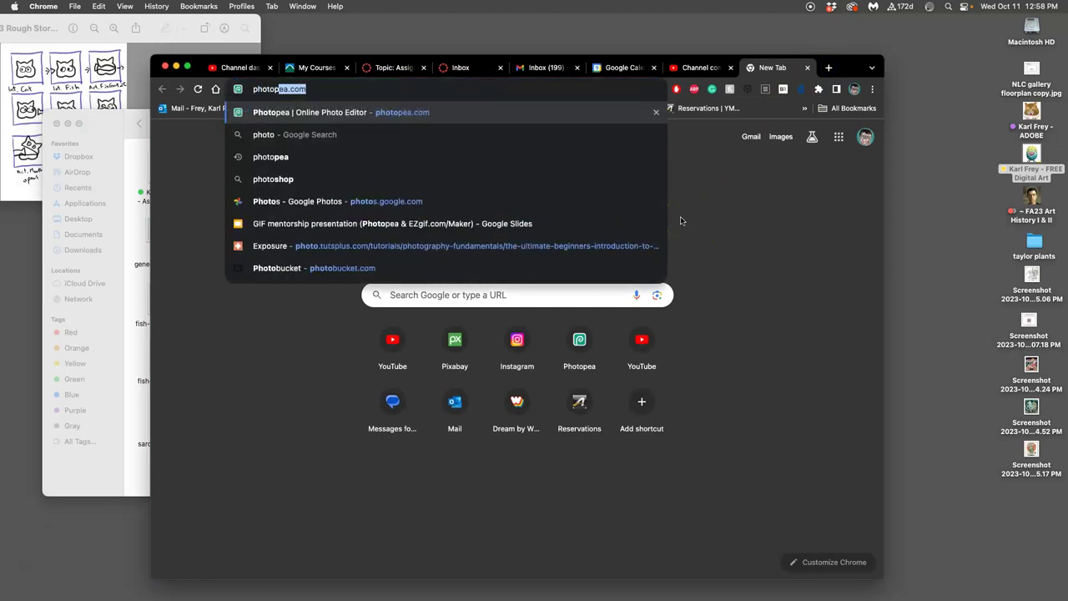
{"action": "type", "text": "ea.com"}
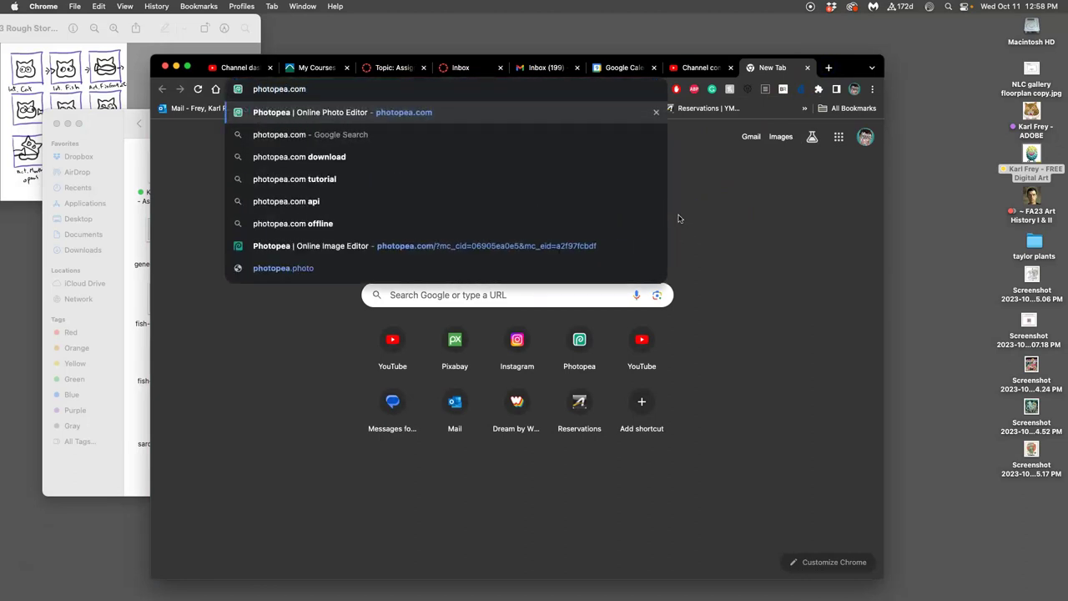
{"action": "key", "text": "Return"}
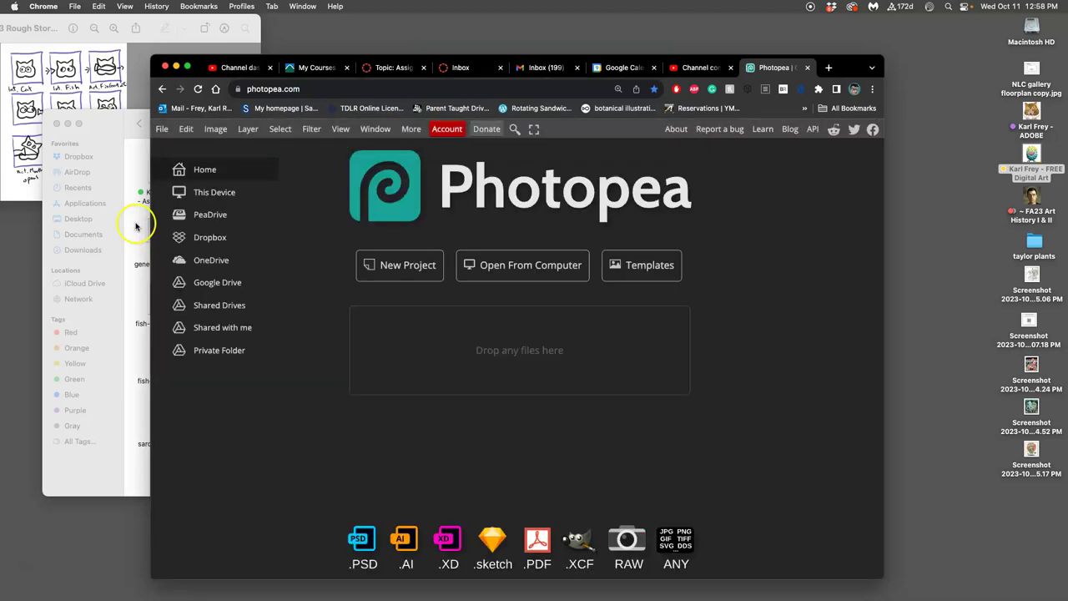
{"action": "left_click", "coordinate": [136, 226]}
{"action": "left_click_drag", "start_coordinate": [165, 171], "coordinate": [637, 331]}
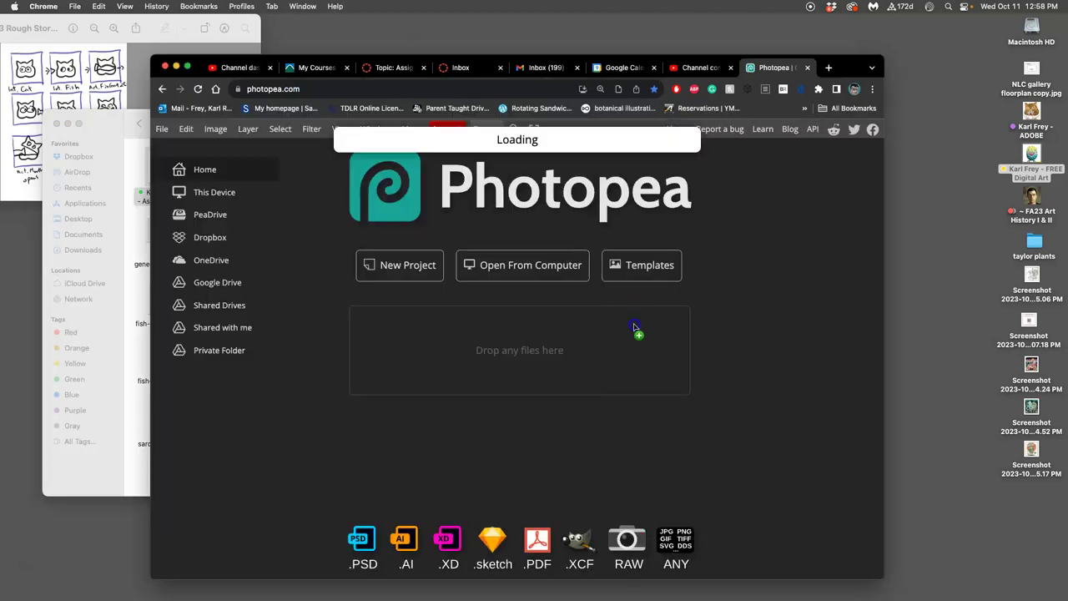
Open the STAGE psd in Photopea through File > Open
{"action": "left_click", "coordinate": [162, 129]}
{"action": "left_click", "coordinate": [175, 167]}
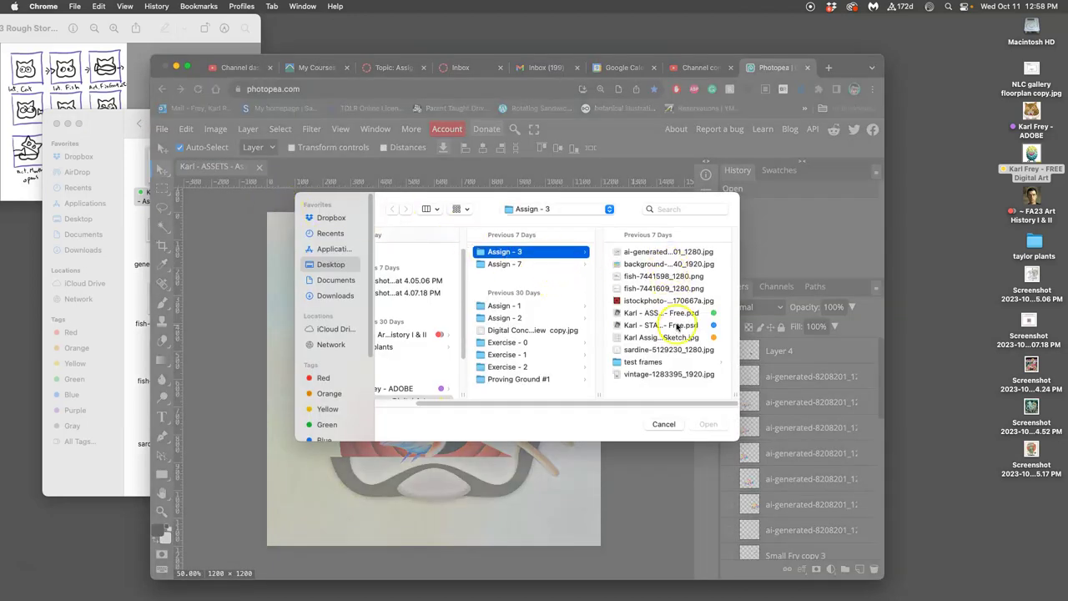
{"action": "left_click", "coordinate": [678, 325]}
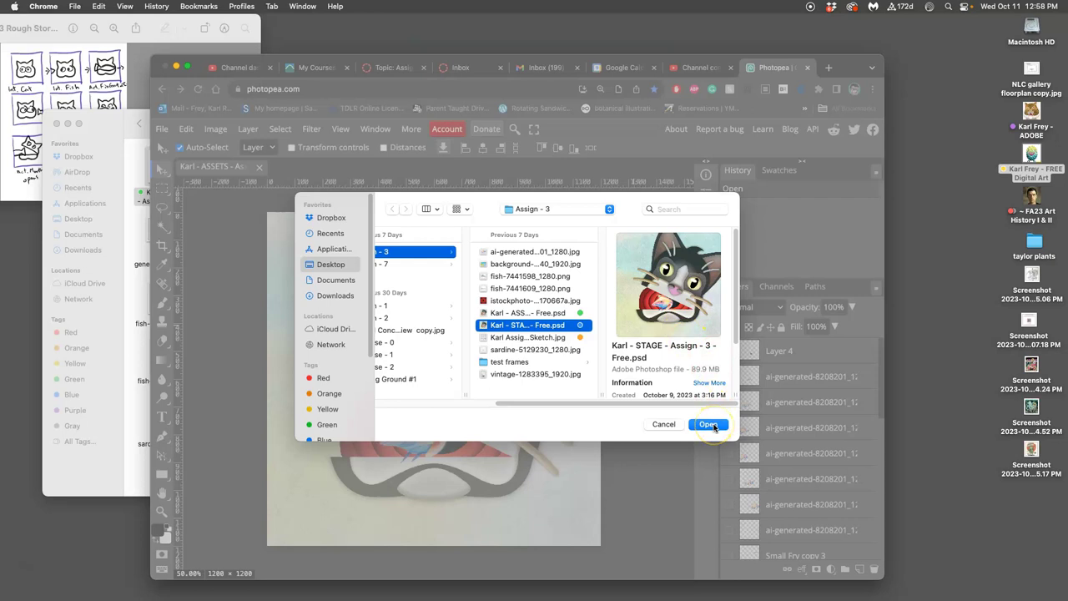
{"action": "left_click", "coordinate": [710, 425]}
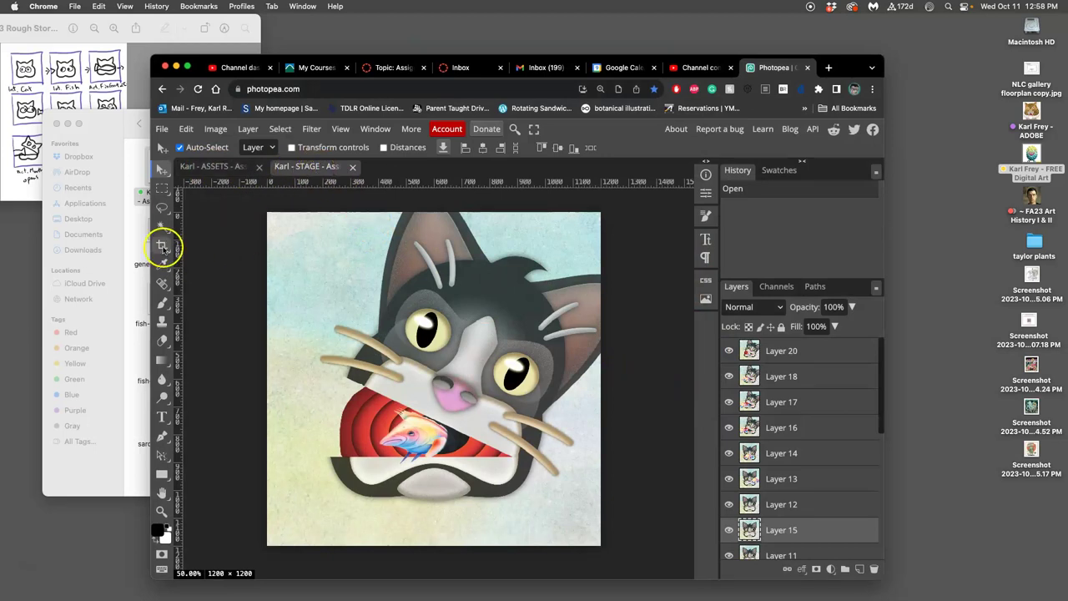
Push the Assign - 3 Finder window to the right edge and bring the STAGE document forward in Photopea
{"action": "left_click", "coordinate": [136, 242]}
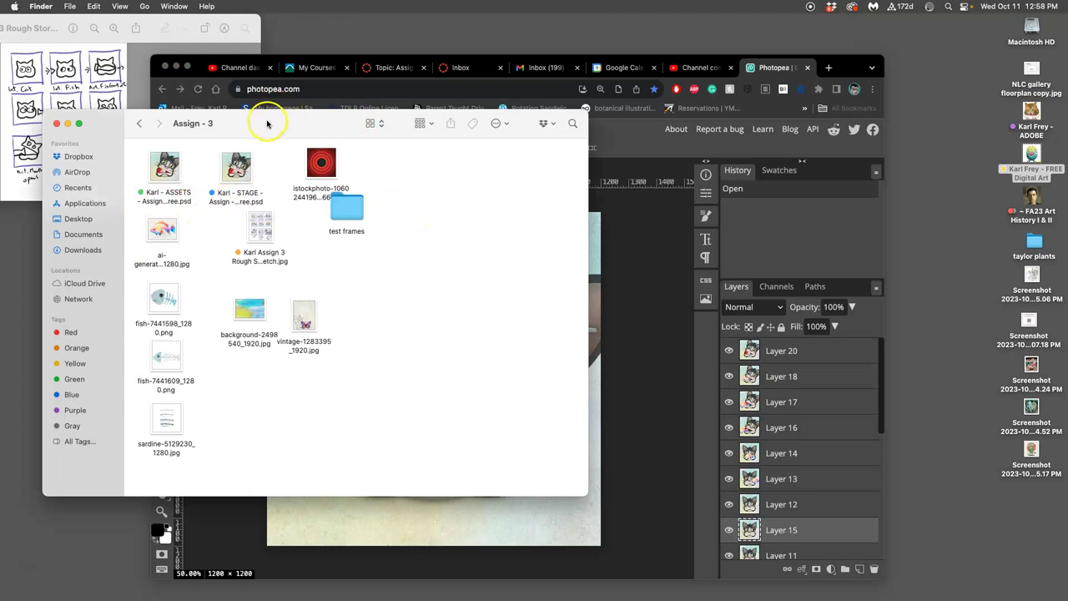
{"action": "left_click_drag", "start_coordinate": [251, 123], "coordinate": [939, 183]}
{"action": "left_click_drag", "start_coordinate": [822, 173], "coordinate": [902, 172]}
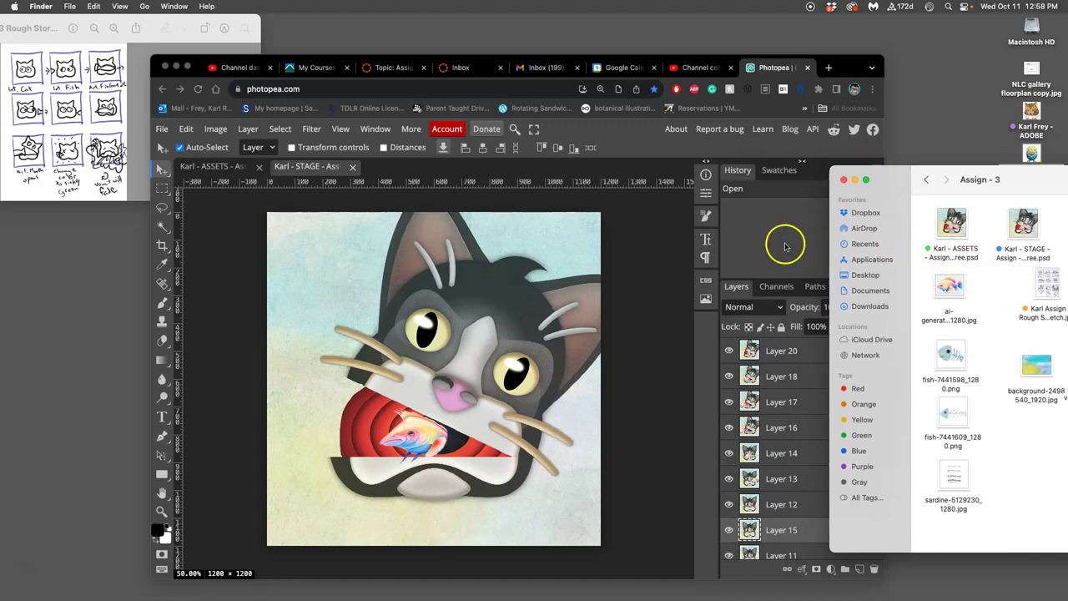
{"action": "left_click", "coordinate": [647, 261]}
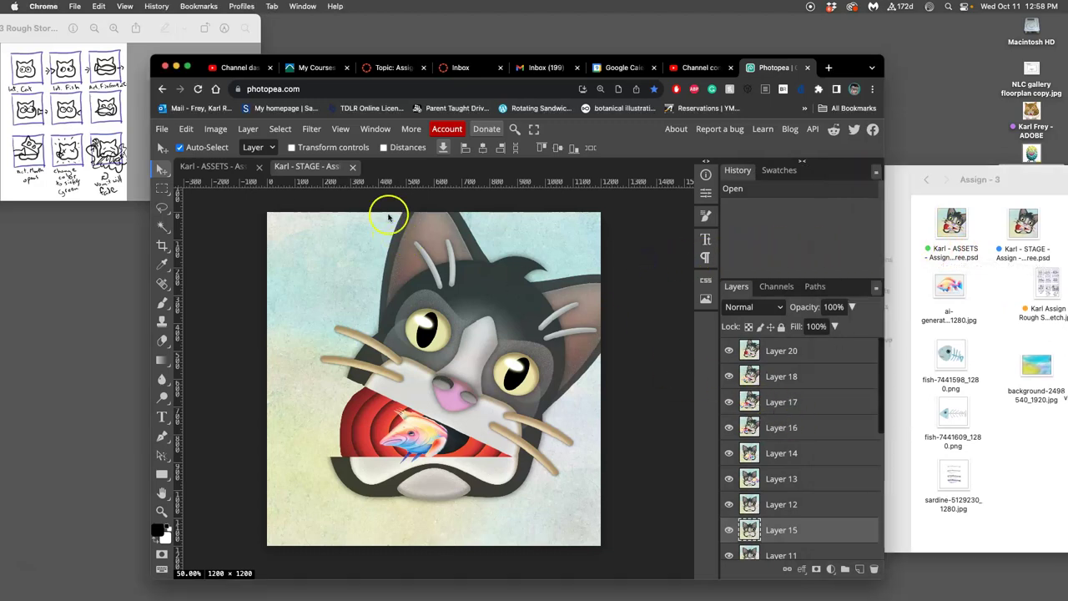
{"action": "left_click", "coordinate": [320, 169]}
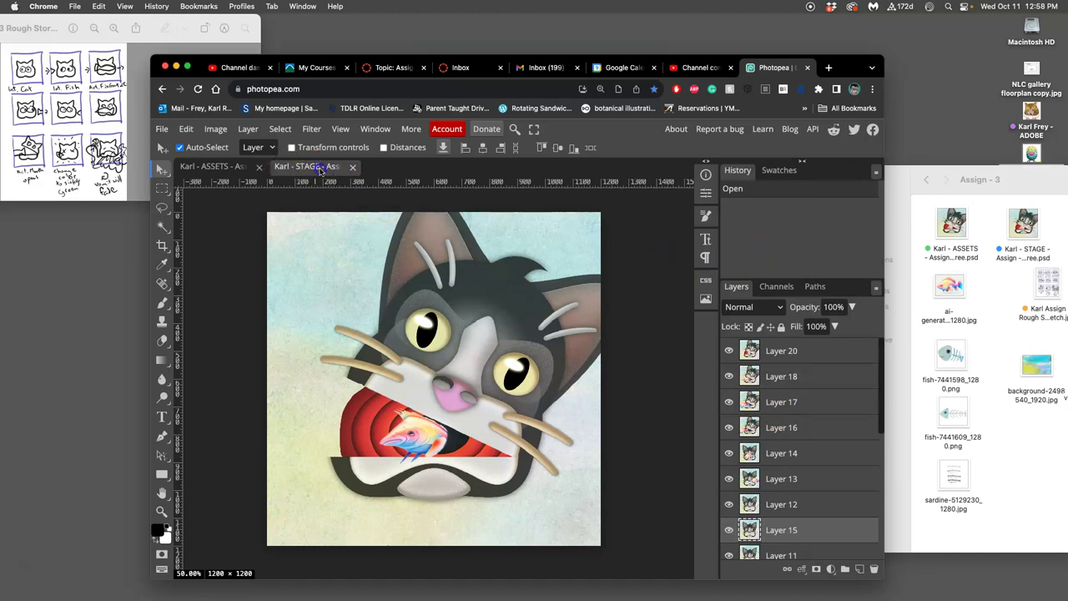
Hide Layers 20 through 12 and restore them to preview the STAGE frame sequence
{"action": "left_click", "coordinate": [728, 351]}
{"action": "left_click", "coordinate": [729, 352]}
{"action": "left_click", "coordinate": [729, 351]}
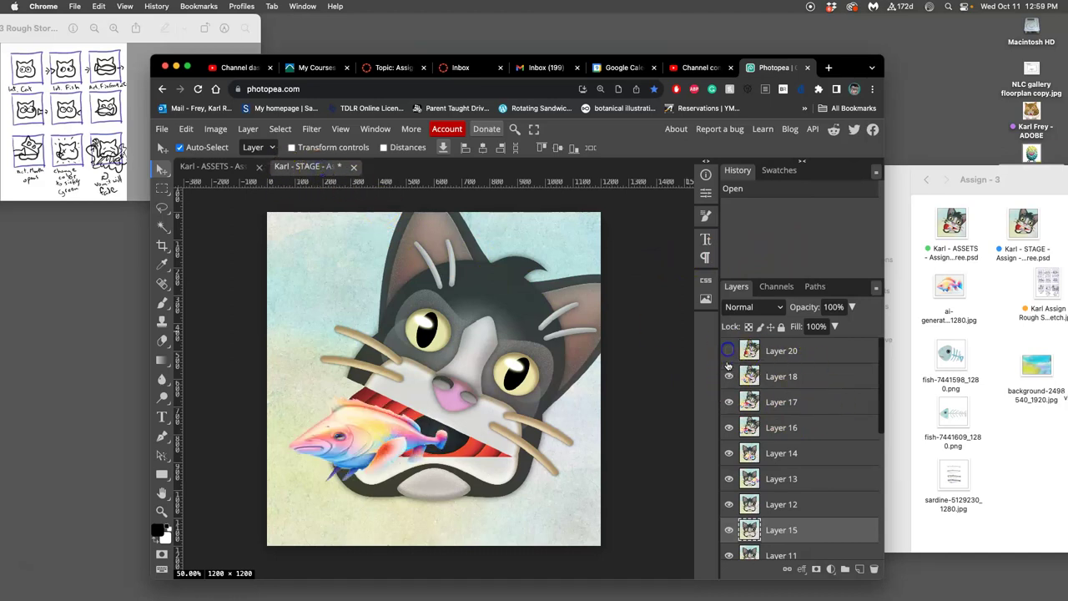
{"action": "left_click", "coordinate": [728, 376]}
{"action": "left_click", "coordinate": [729, 403]}
{"action": "left_click", "coordinate": [728, 427]}
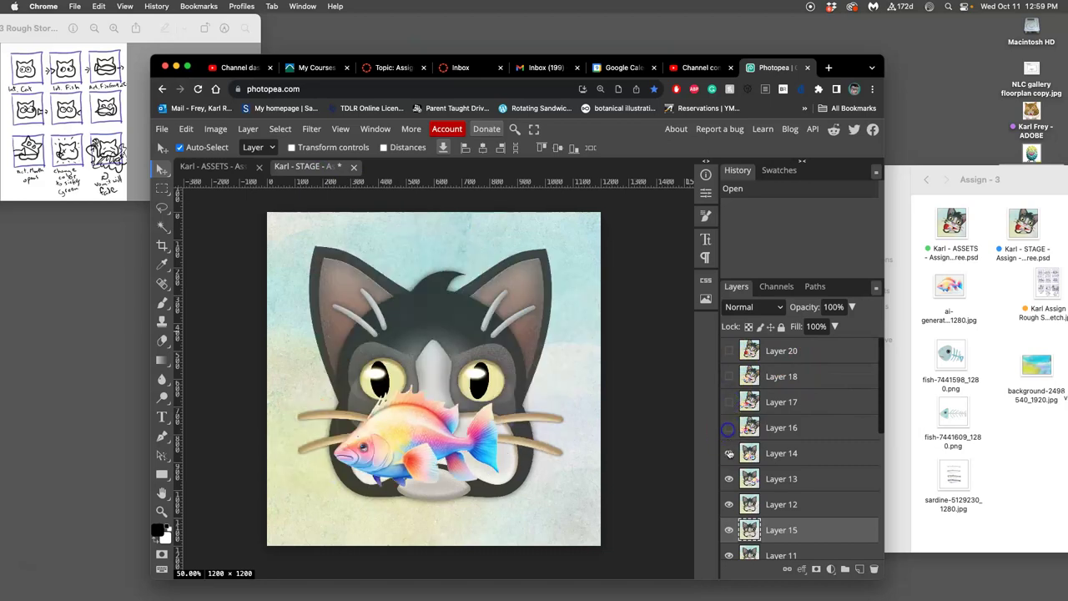
{"action": "left_click", "coordinate": [729, 453]}
{"action": "left_click", "coordinate": [729, 479]}
{"action": "left_click", "coordinate": [729, 504]}
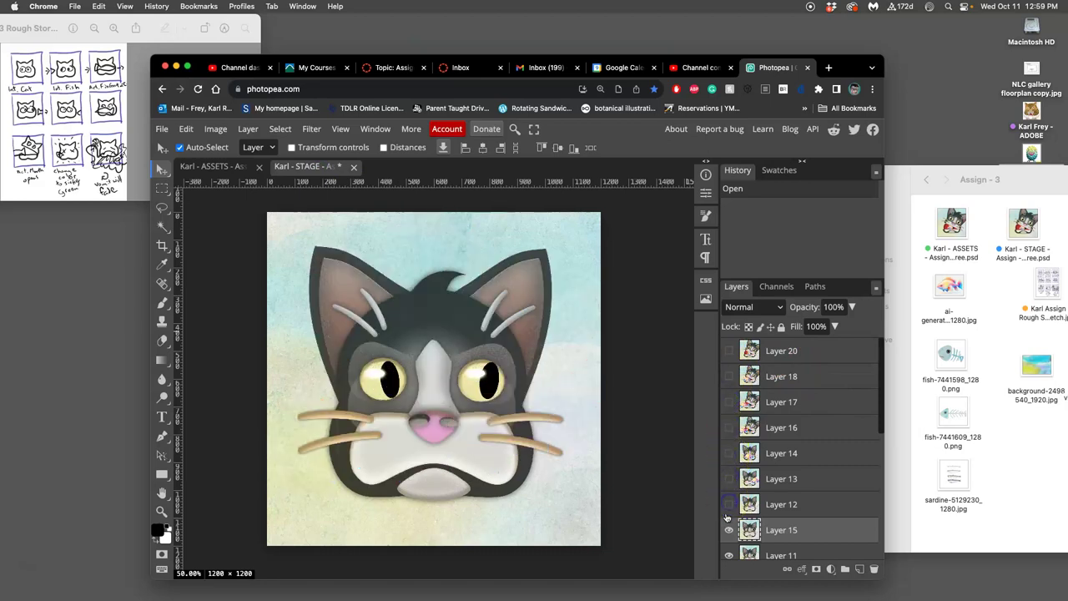
{"action": "left_click", "coordinate": [728, 522]}
{"action": "left_click", "coordinate": [728, 530]}
{"action": "left_click", "coordinate": [728, 504]}
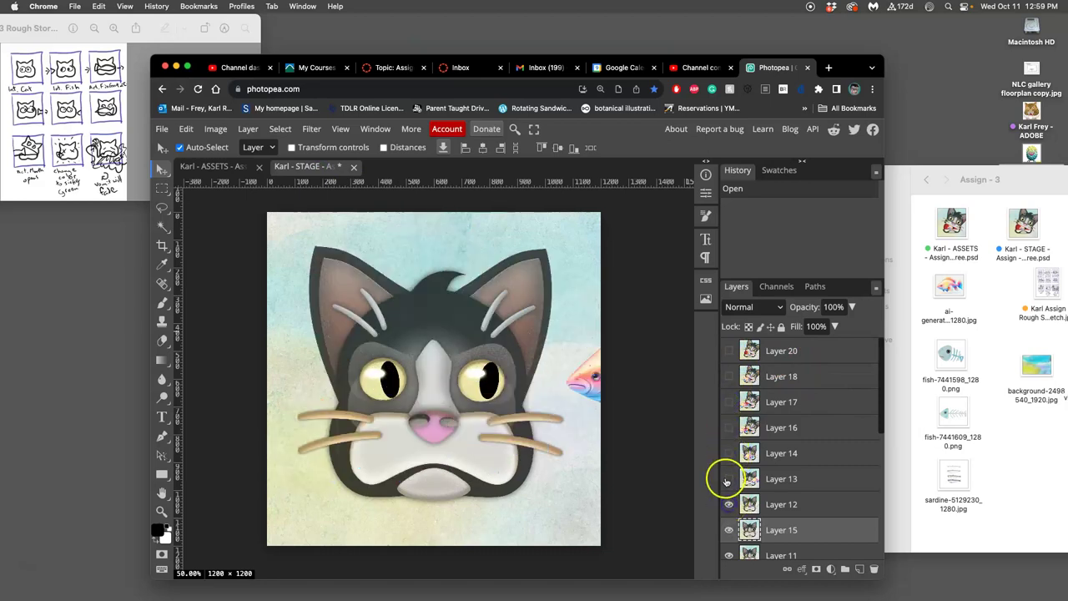
{"action": "left_click", "coordinate": [728, 479]}
{"action": "left_click", "coordinate": [729, 453]}
{"action": "left_click", "coordinate": [732, 453]}
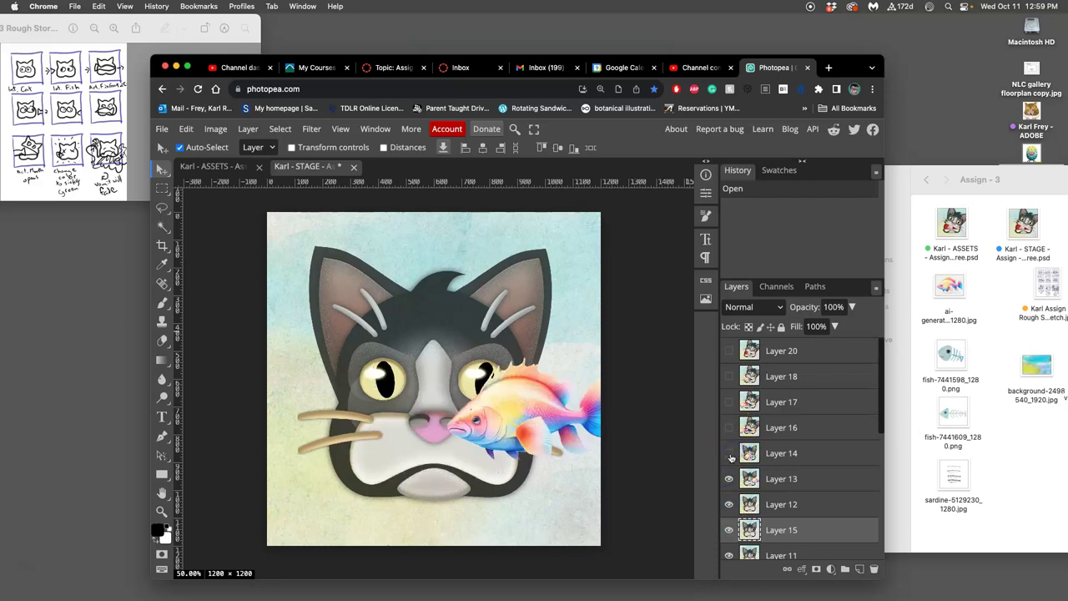
{"action": "left_click", "coordinate": [731, 453]}
{"action": "left_click", "coordinate": [728, 428]}
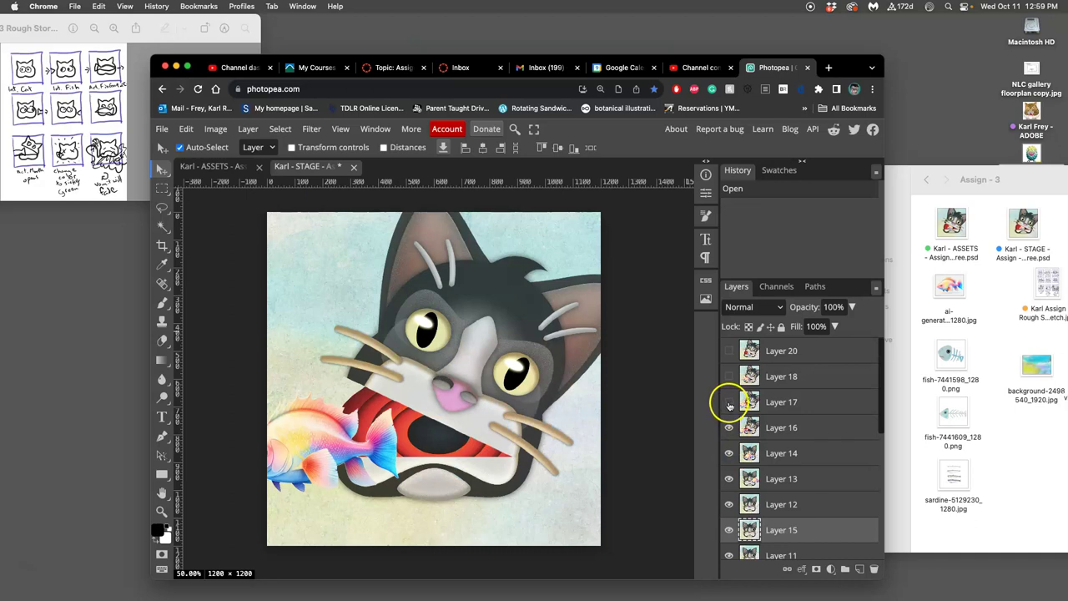
{"action": "left_click", "coordinate": [729, 403]}
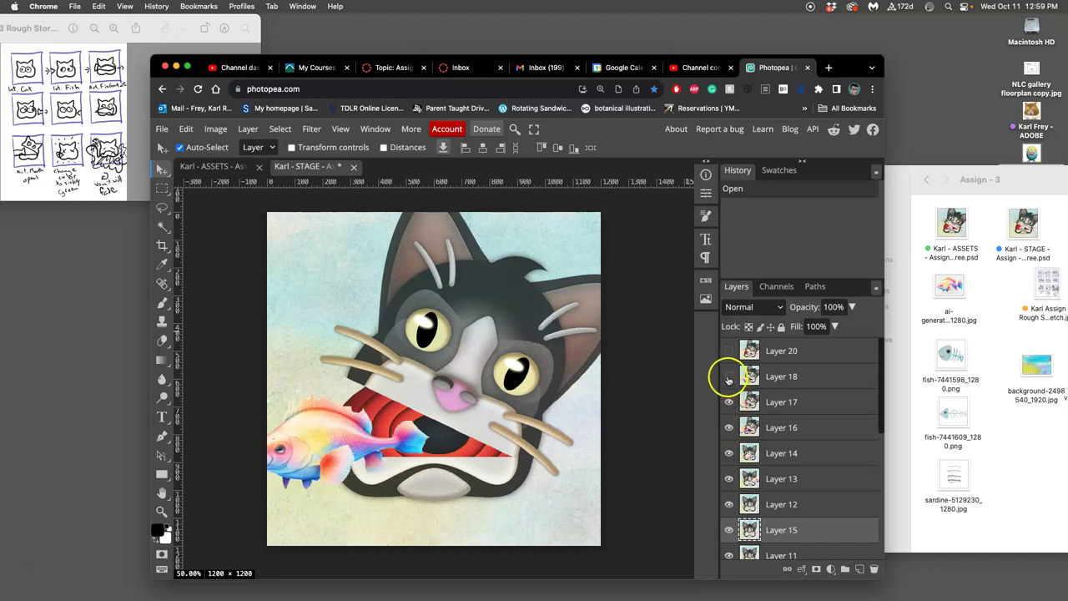
{"action": "left_click", "coordinate": [729, 378]}
{"action": "left_click", "coordinate": [730, 352]}
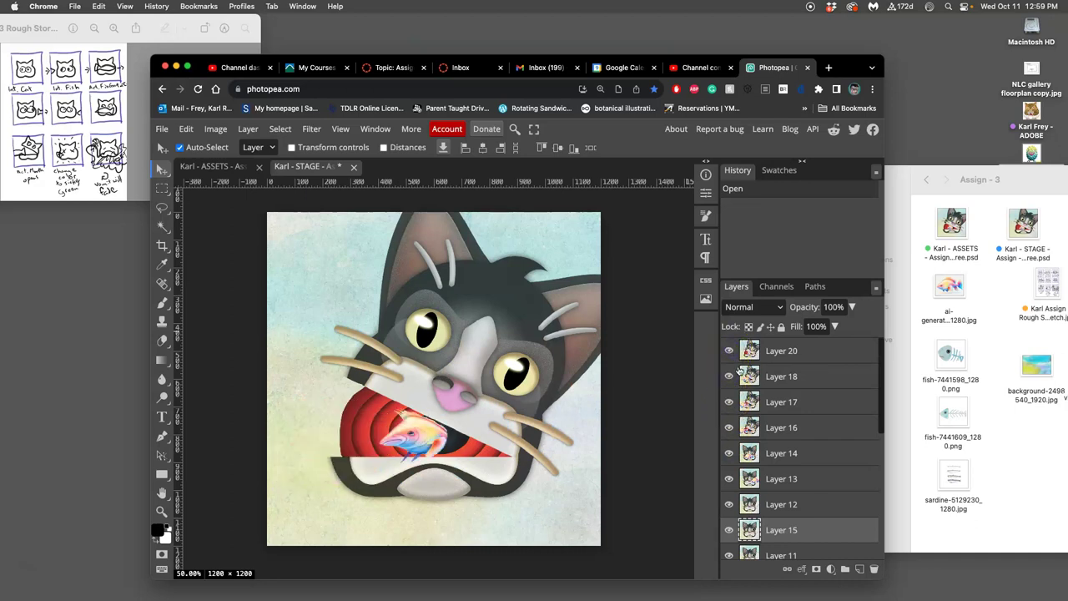
Hide Layers 20 to 12, then reveal them from Layer 12's arriving fish to Layer 20's red swirl
{"action": "left_click", "coordinate": [728, 355]}
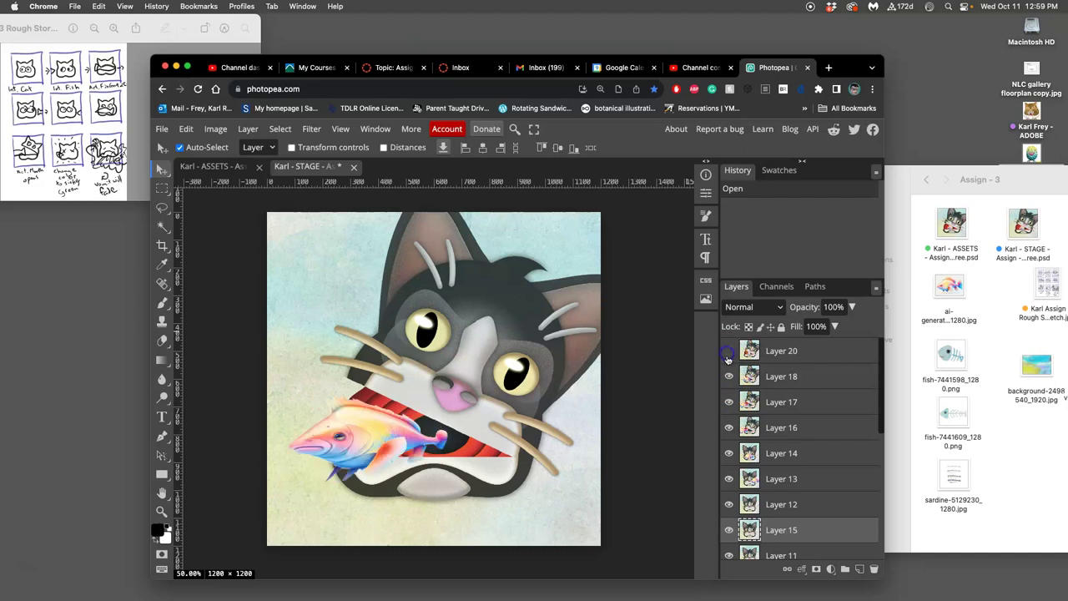
{"action": "left_click", "coordinate": [728, 378]}
{"action": "left_click", "coordinate": [730, 403]}
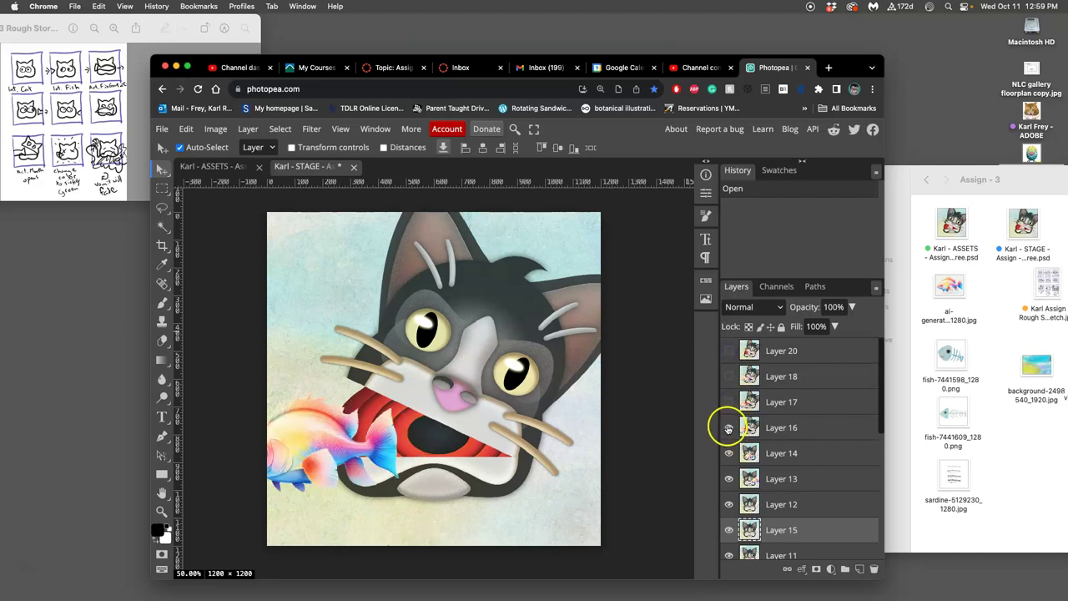
{"action": "left_click", "coordinate": [729, 429]}
{"action": "left_click", "coordinate": [729, 454]}
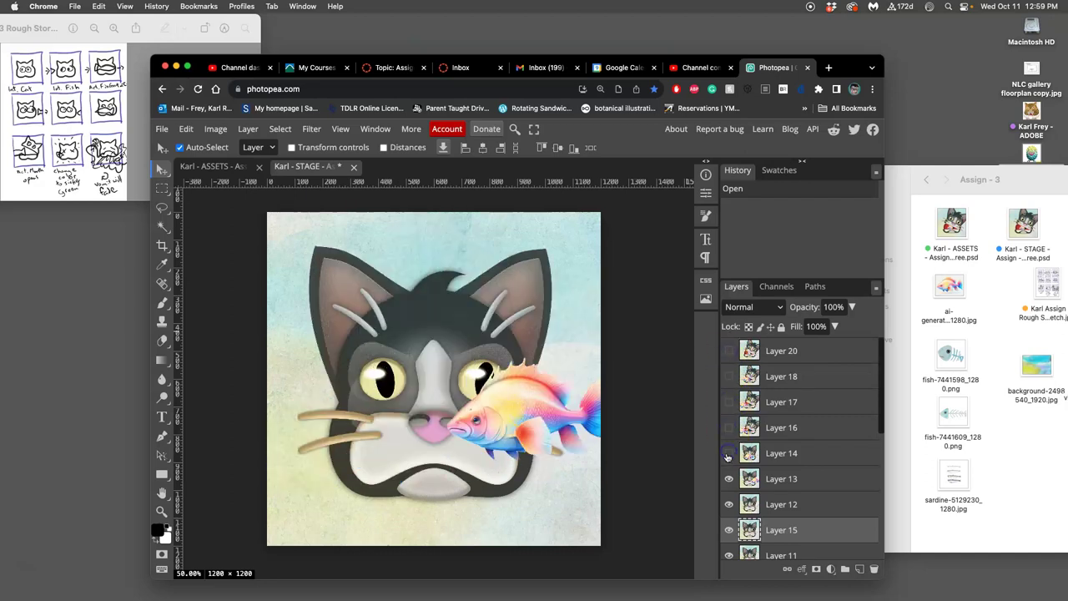
{"action": "left_click", "coordinate": [728, 504]}
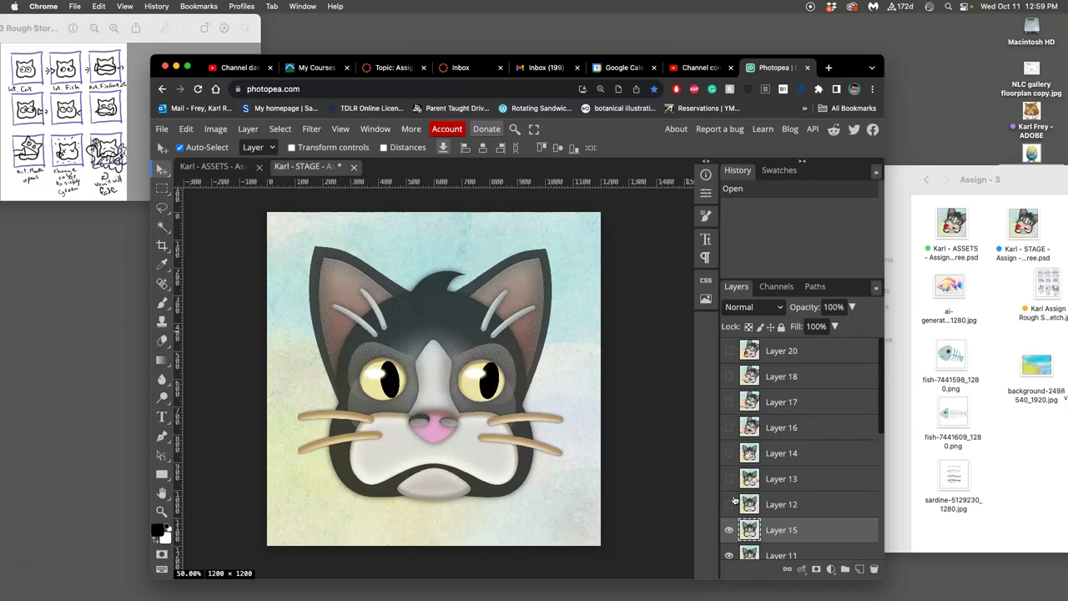
{"action": "left_click", "coordinate": [730, 506]}
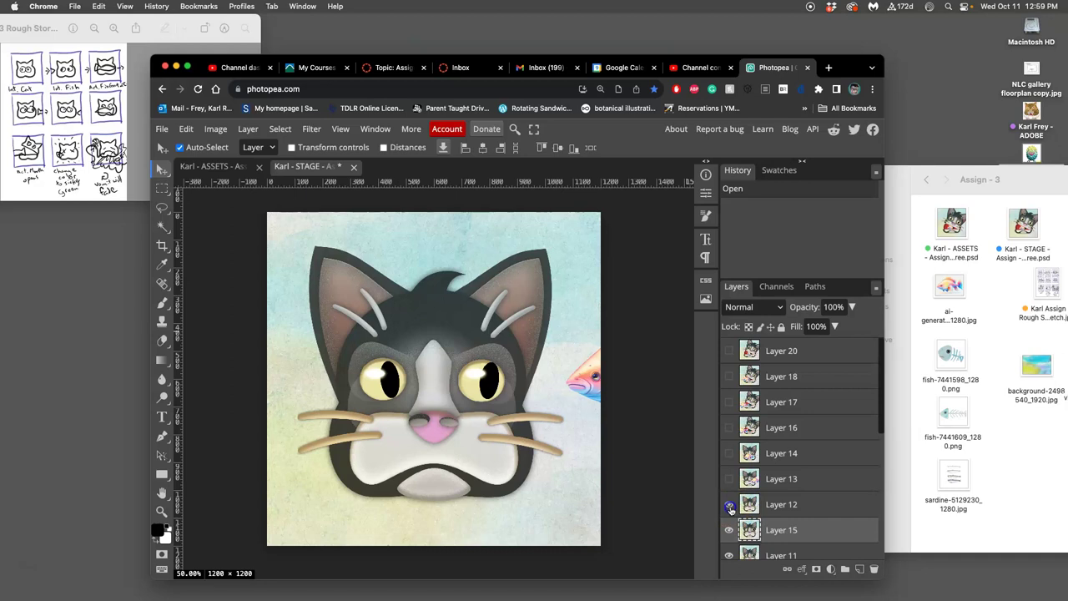
{"action": "left_click", "coordinate": [730, 479]}
{"action": "left_click", "coordinate": [729, 454]}
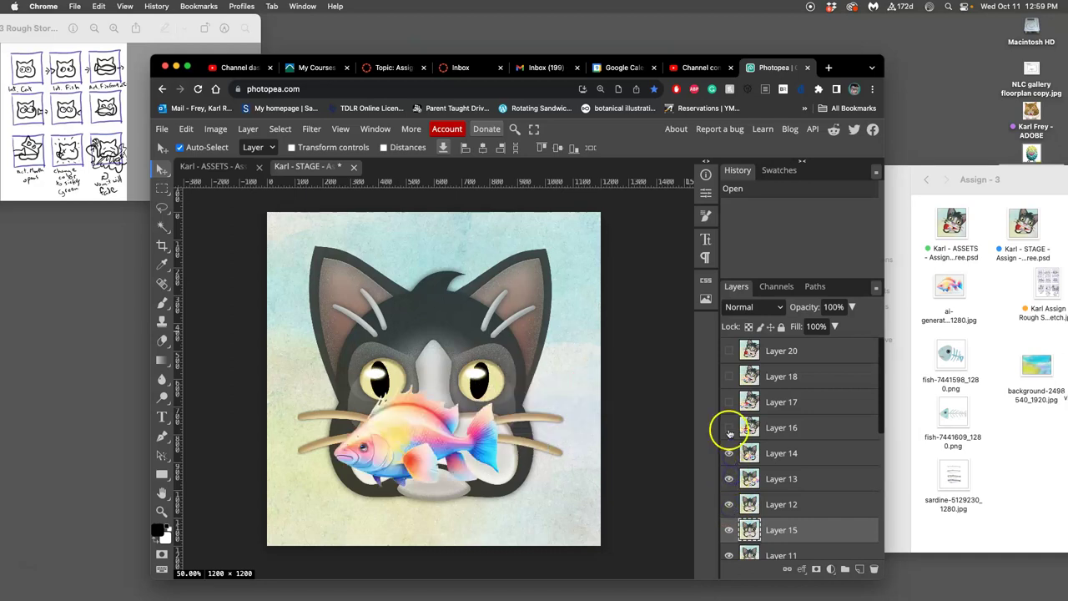
{"action": "left_click", "coordinate": [730, 429]}
{"action": "left_click", "coordinate": [730, 402]}
{"action": "left_click", "coordinate": [728, 377]}
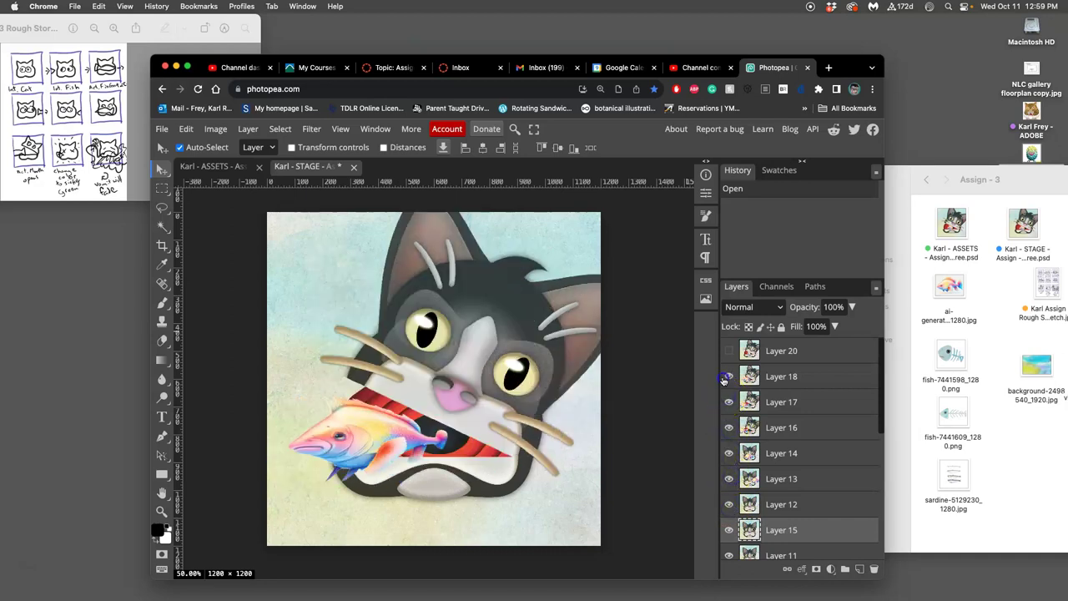
{"action": "left_click", "coordinate": [728, 351]}
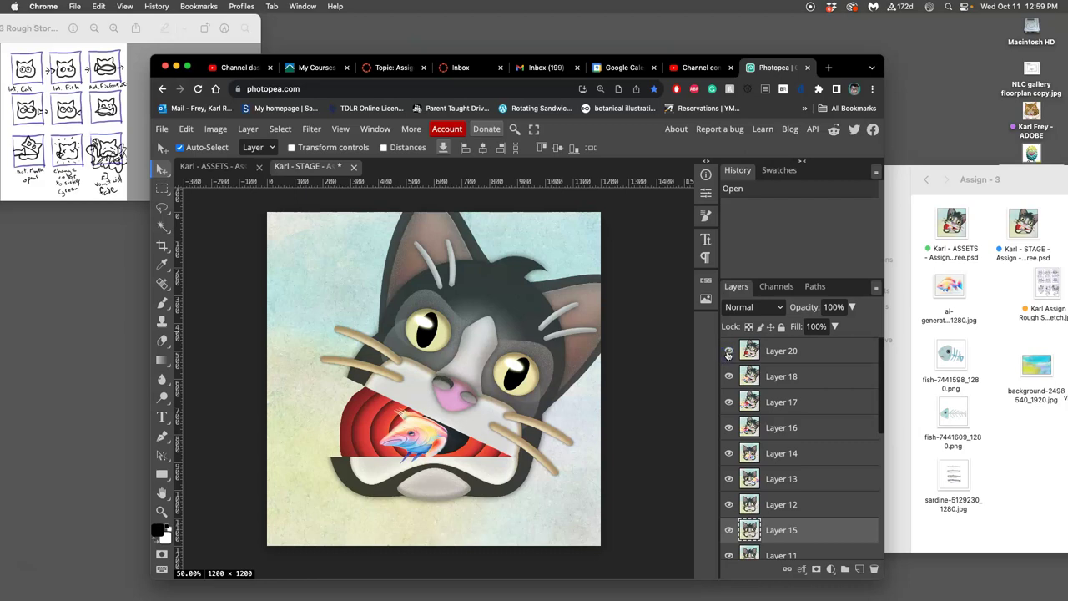
Compare frames by toggling Layers 20, 18, 17 and 16, leaving all visible, then view ASSETS
{"action": "left_click", "coordinate": [728, 354]}
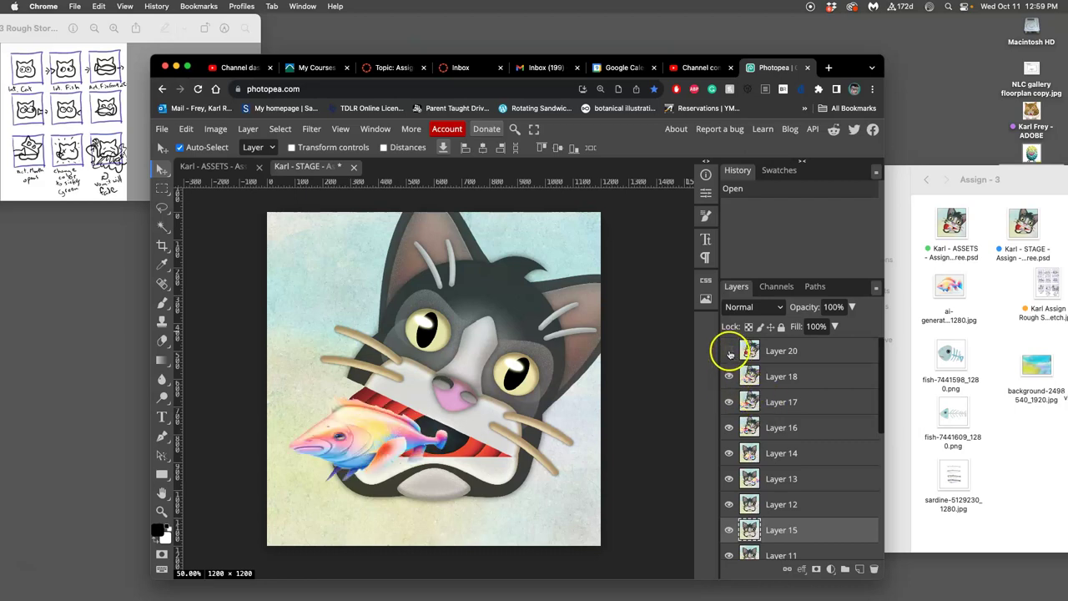
{"action": "left_click", "coordinate": [729, 354]}
{"action": "left_click", "coordinate": [728, 354]}
{"action": "left_click", "coordinate": [728, 376]}
{"action": "left_click", "coordinate": [728, 402]}
{"action": "left_click", "coordinate": [730, 427]}
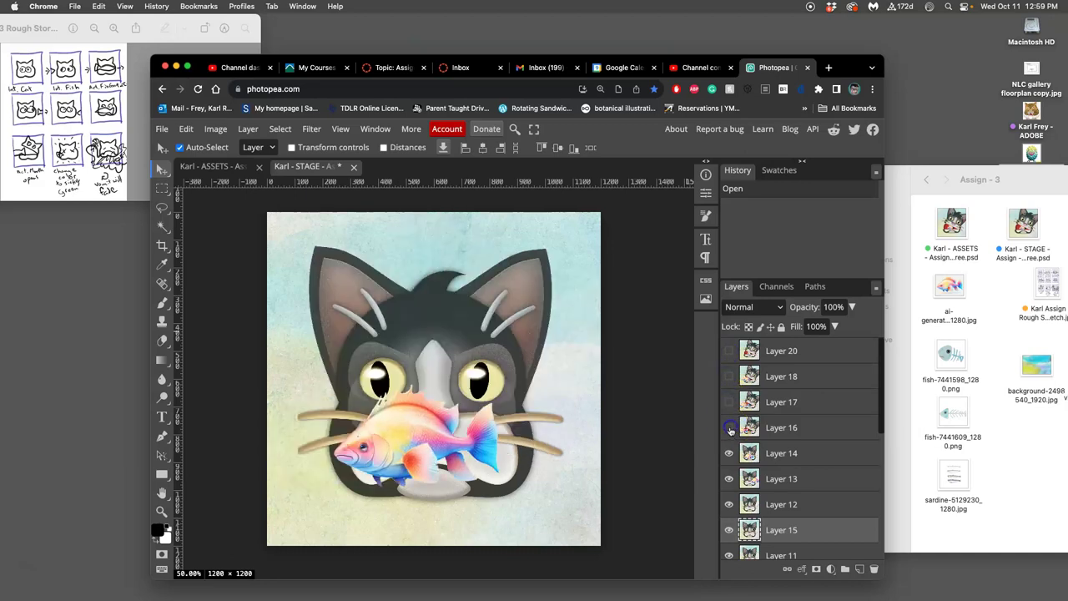
{"action": "left_click", "coordinate": [729, 427]}
{"action": "left_click", "coordinate": [729, 428]}
{"action": "left_click", "coordinate": [728, 429]}
{"action": "left_click", "coordinate": [728, 404]}
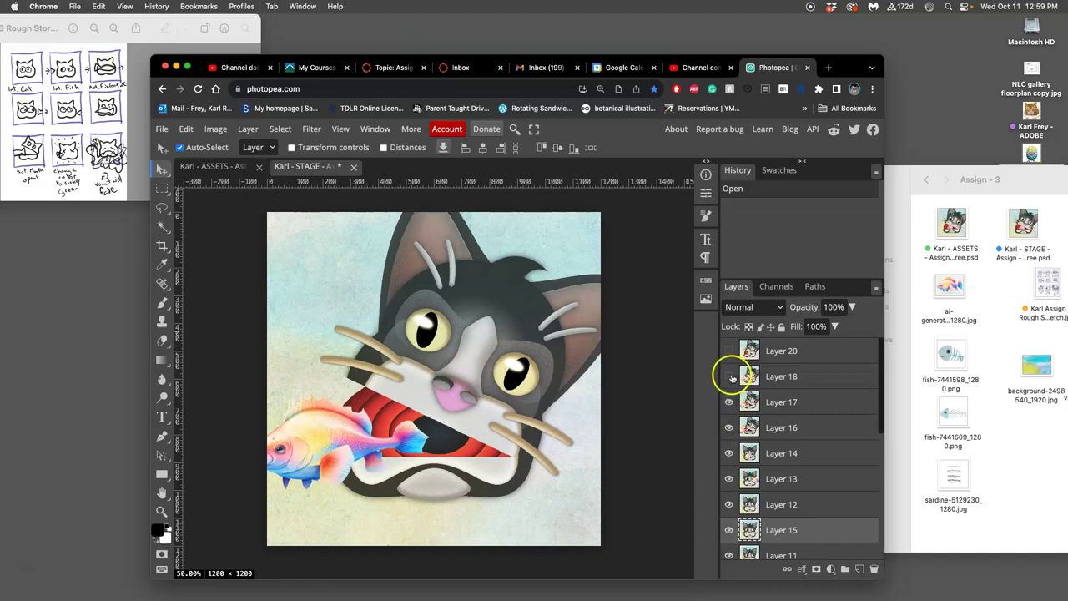
{"action": "left_click", "coordinate": [730, 377]}
{"action": "left_click", "coordinate": [729, 351]}
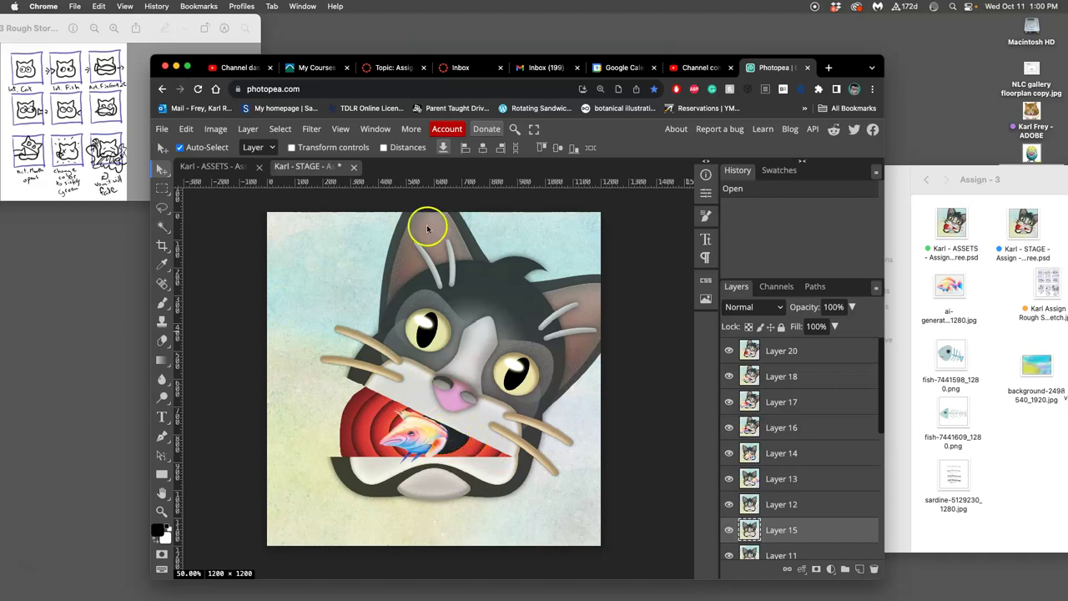
{"action": "left_click", "coordinate": [218, 167]}
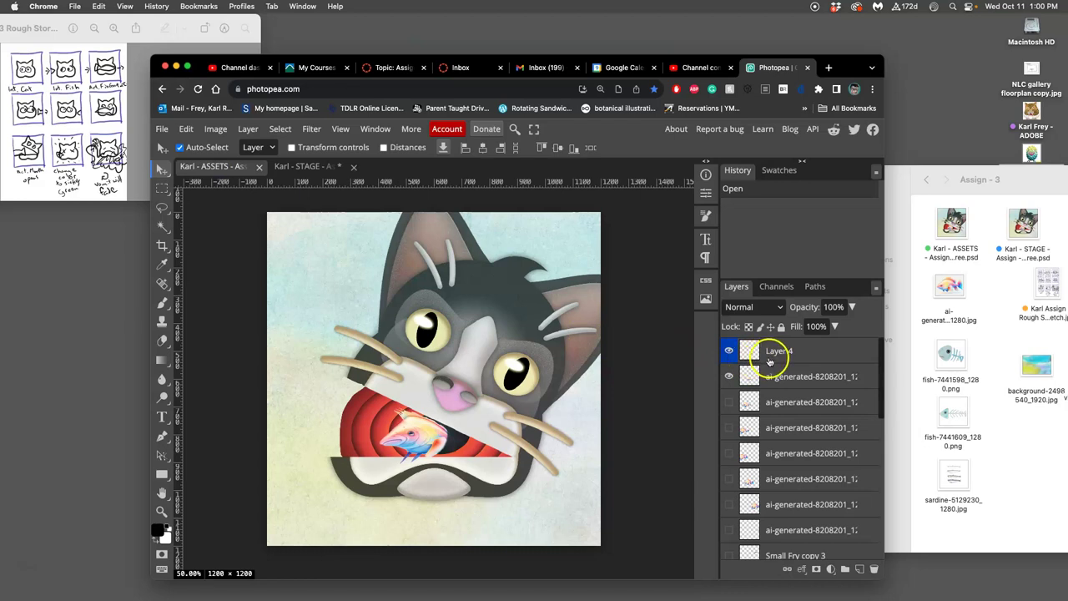
Hide Layer 4, ai-generated and Layer 1; show Layer 2 copy, Cat's Eyes and Shape 11 copy 2
{"action": "left_click", "coordinate": [729, 351]}
{"action": "left_click", "coordinate": [730, 376]}
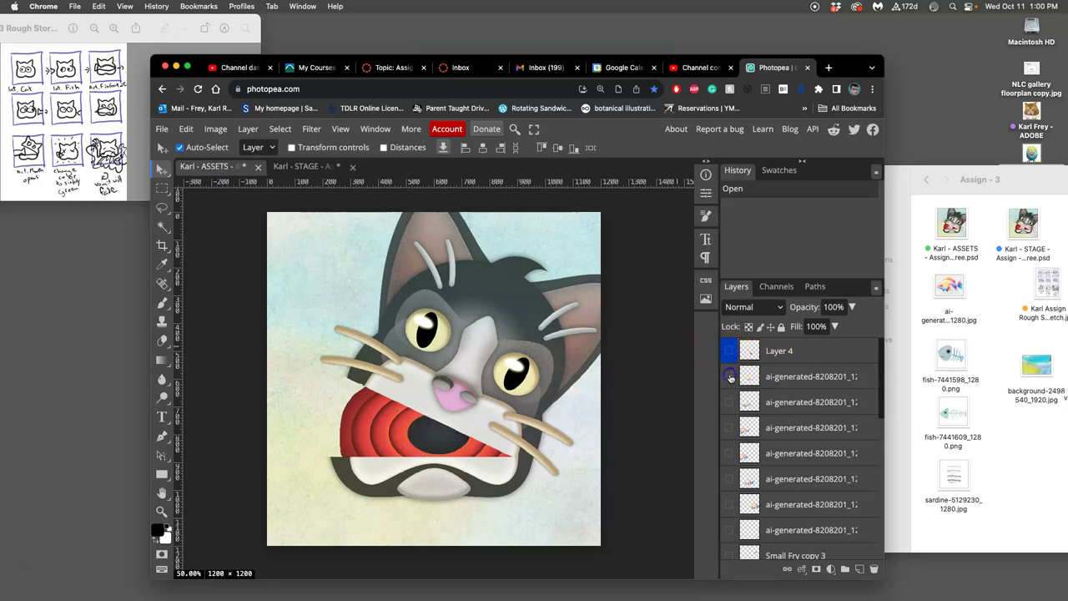
{"action": "scroll", "coordinate": [780, 413], "scroll_direction": "down", "scroll_amount": 5}
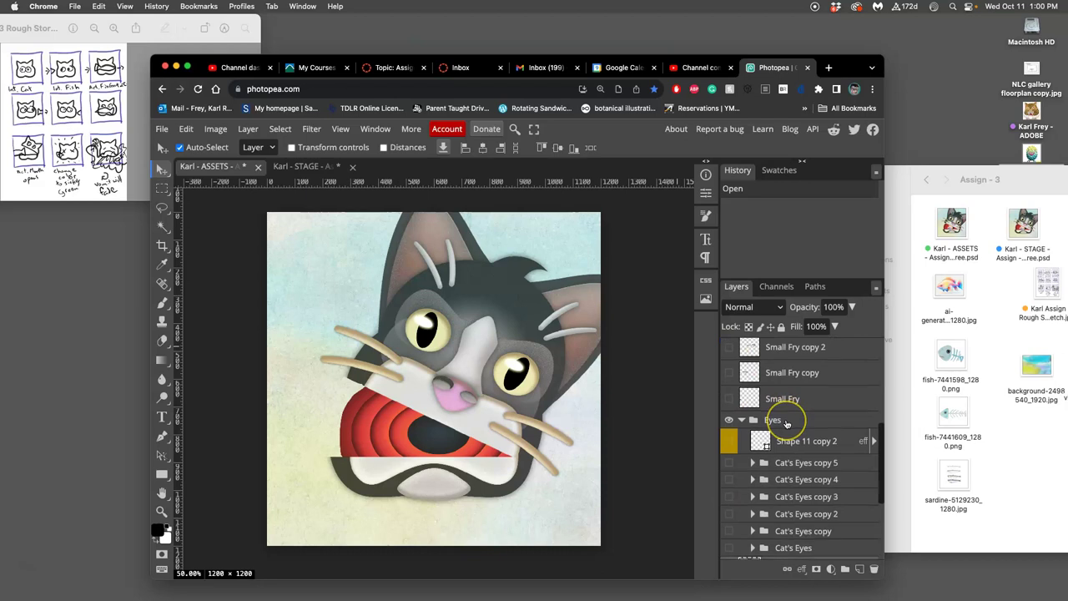
{"action": "scroll", "coordinate": [785, 425], "scroll_direction": "down", "scroll_amount": 5}
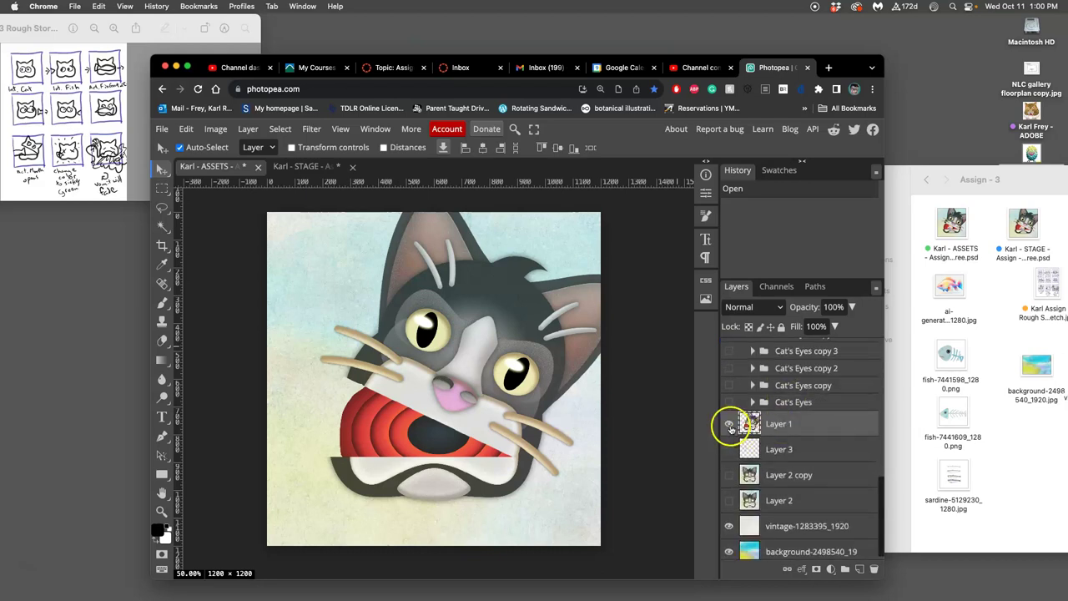
{"action": "left_click", "coordinate": [730, 424]}
{"action": "left_click", "coordinate": [729, 425]}
{"action": "left_click", "coordinate": [730, 425]}
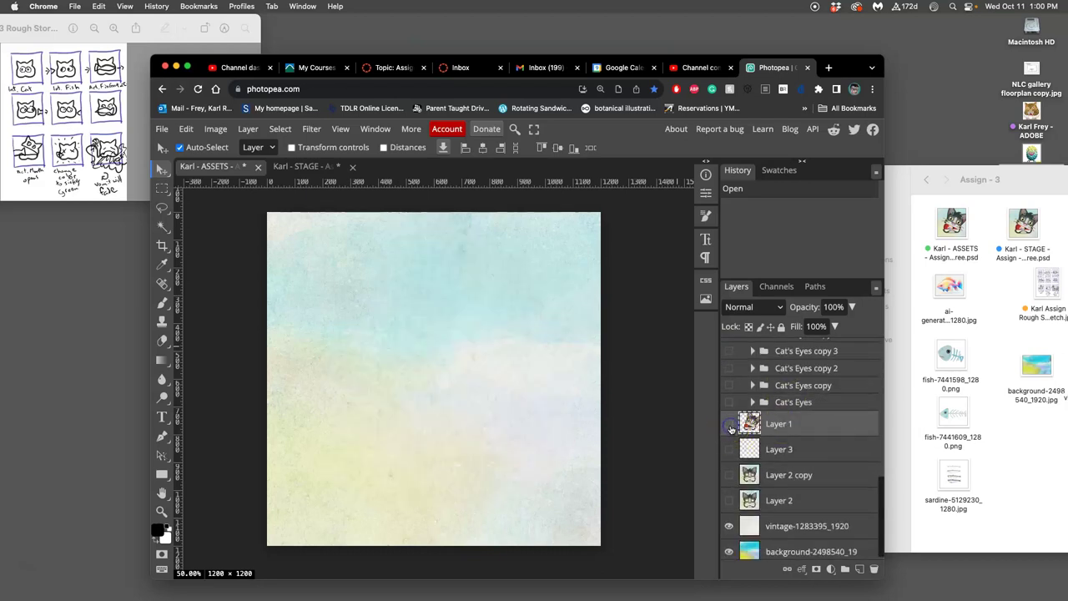
{"action": "left_click", "coordinate": [730, 474]}
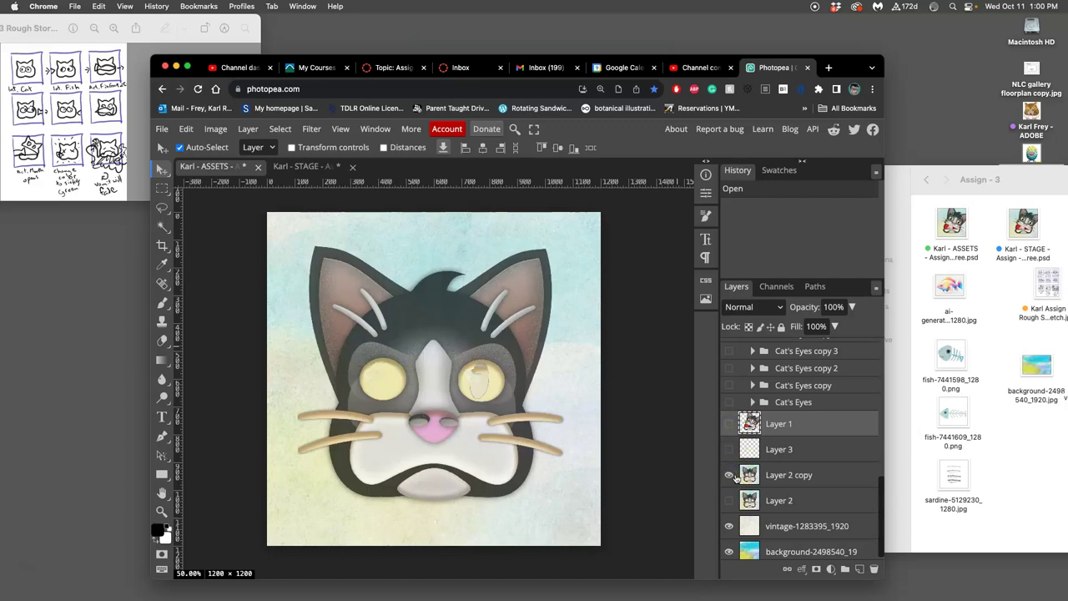
{"action": "left_click", "coordinate": [729, 402]}
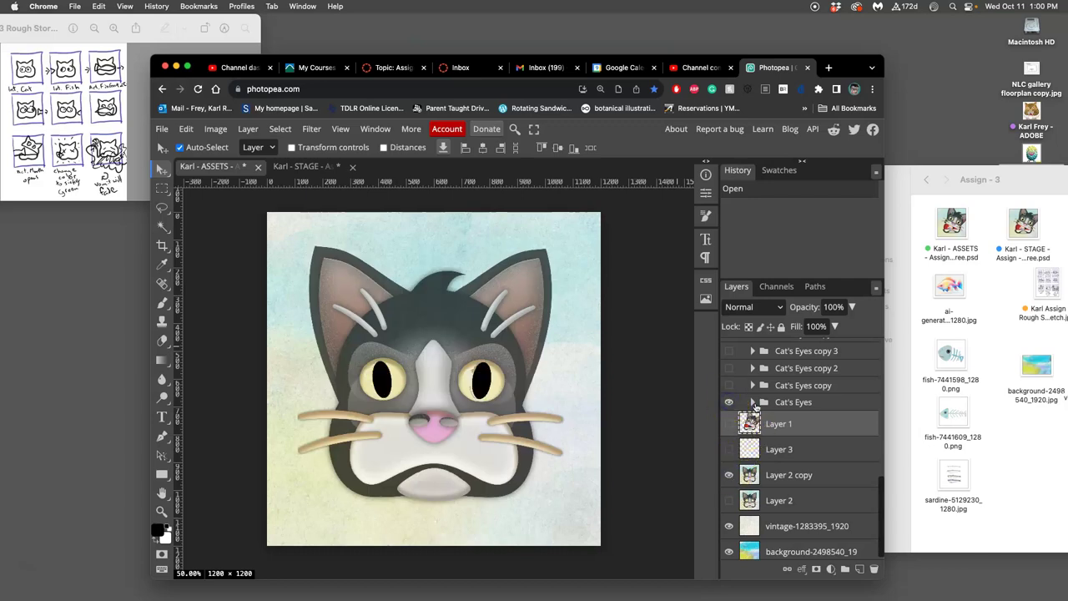
{"action": "scroll", "coordinate": [755, 407], "scroll_direction": "up", "scroll_amount": 3}
{"action": "left_click", "coordinate": [728, 378]}
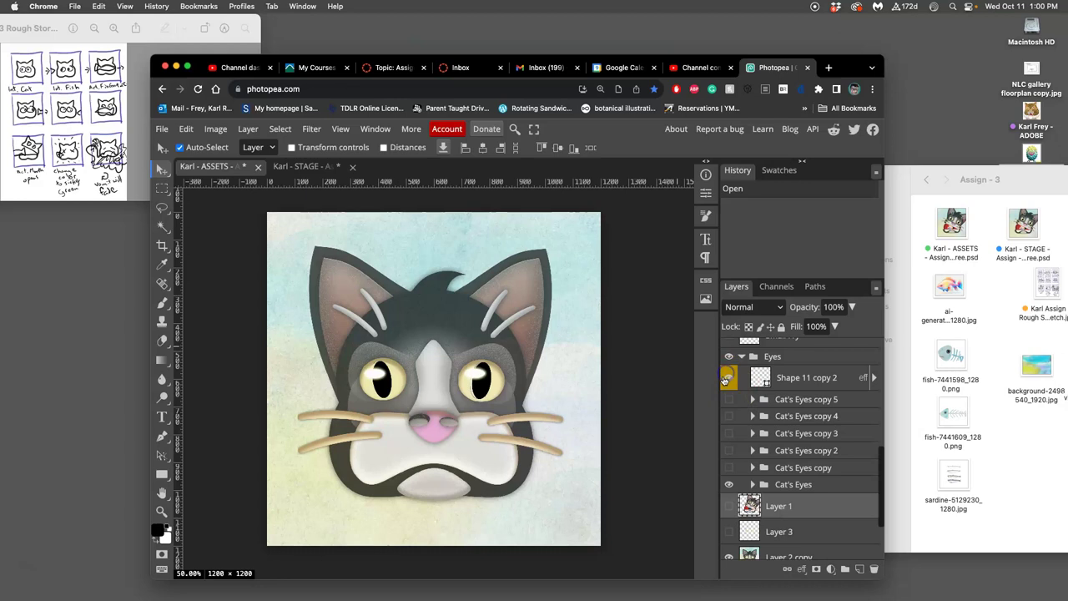
Switch back and forth between the STAGE and ASSETS documents to compare them
{"action": "left_click", "coordinate": [319, 167]}
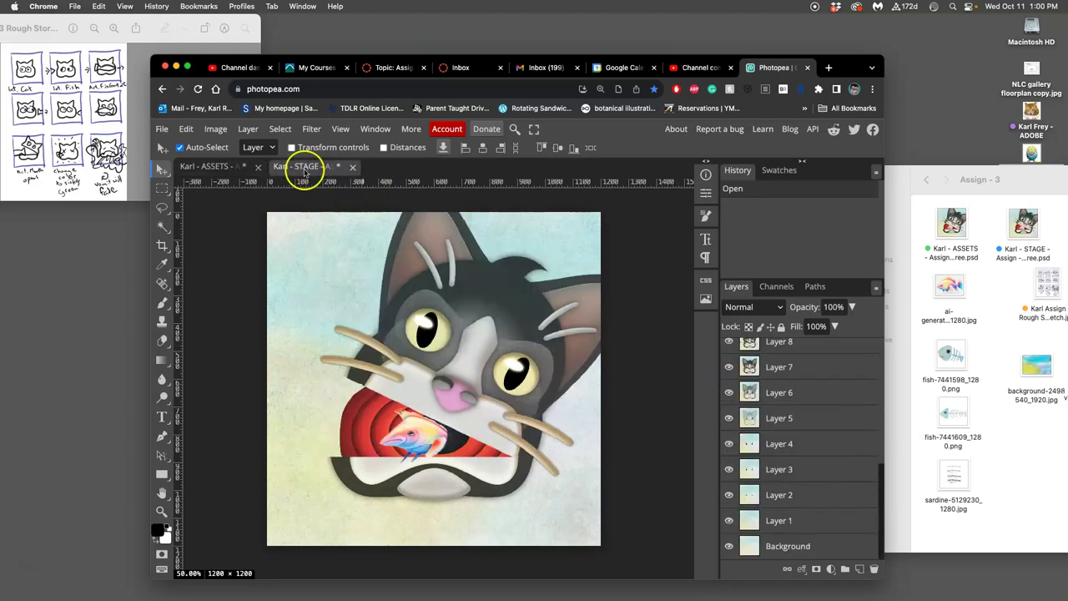
{"action": "left_click", "coordinate": [227, 167]}
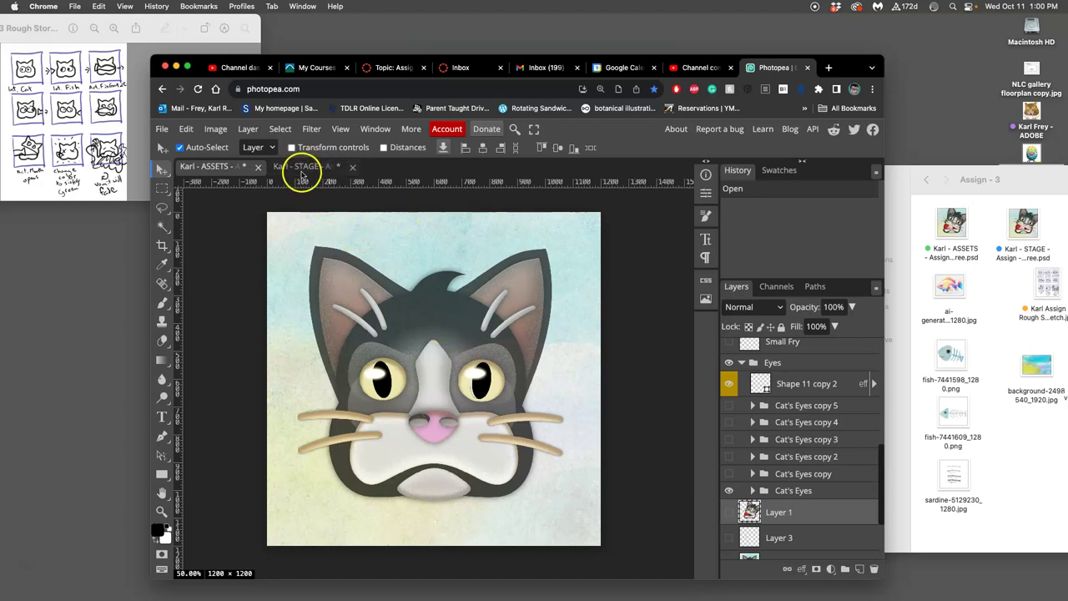
{"action": "left_click", "coordinate": [298, 167]}
{"action": "left_click", "coordinate": [244, 170]}
Check the Layer 2 copy, Layer 3 and Layer 1 layers, then drag the Finder window over Photopea
{"action": "scroll", "coordinate": [733, 409], "scroll_direction": "down", "scroll_amount": 3}
{"action": "left_click_drag", "start_coordinate": [752, 417], "coordinate": [760, 422]}
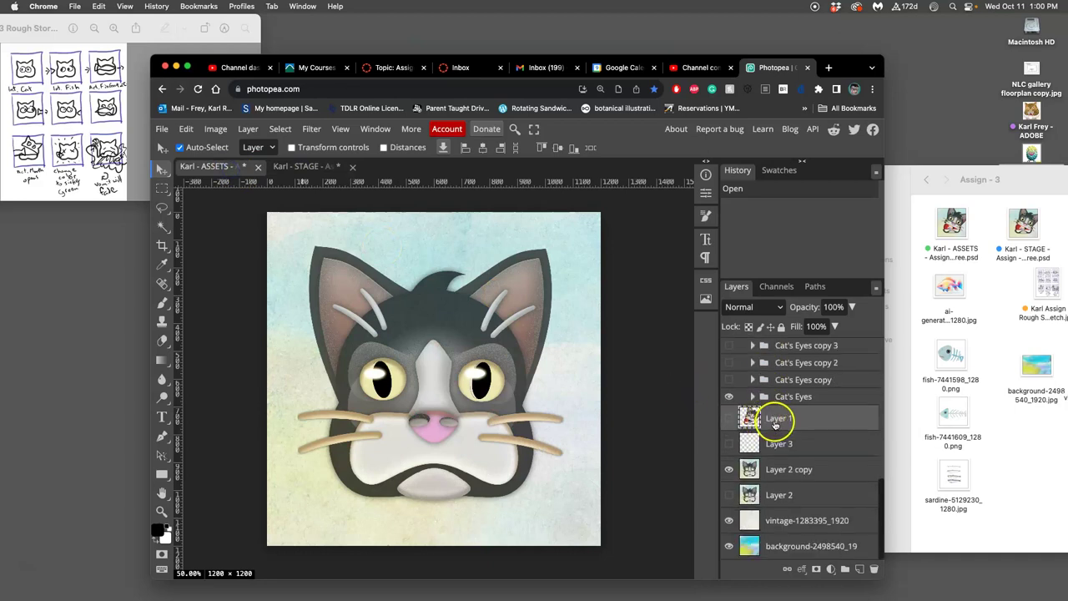
{"action": "left_click", "coordinate": [790, 471]}
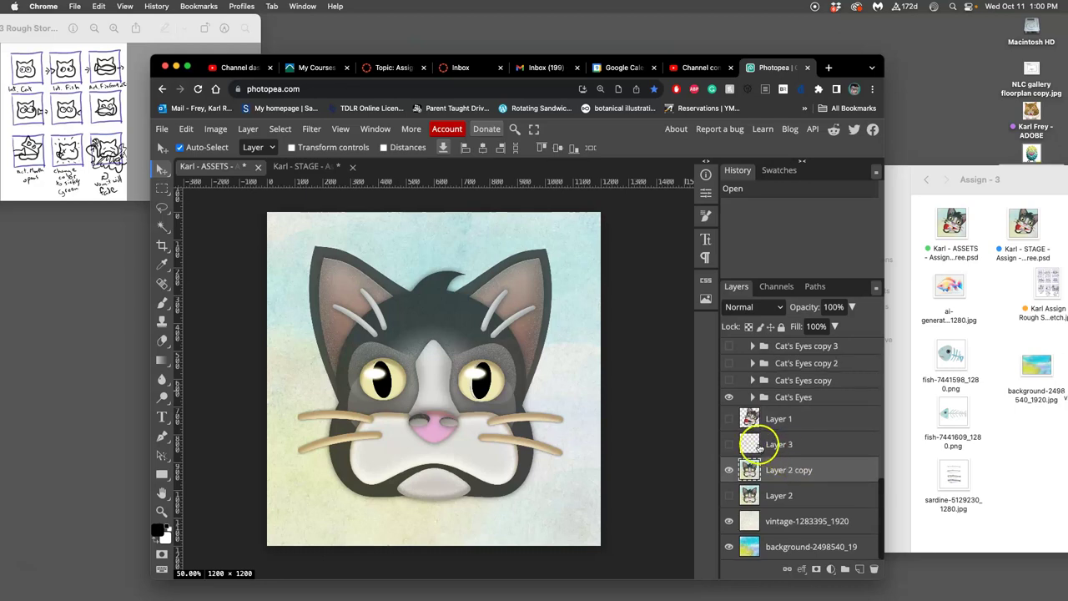
{"action": "left_click", "coordinate": [730, 445]}
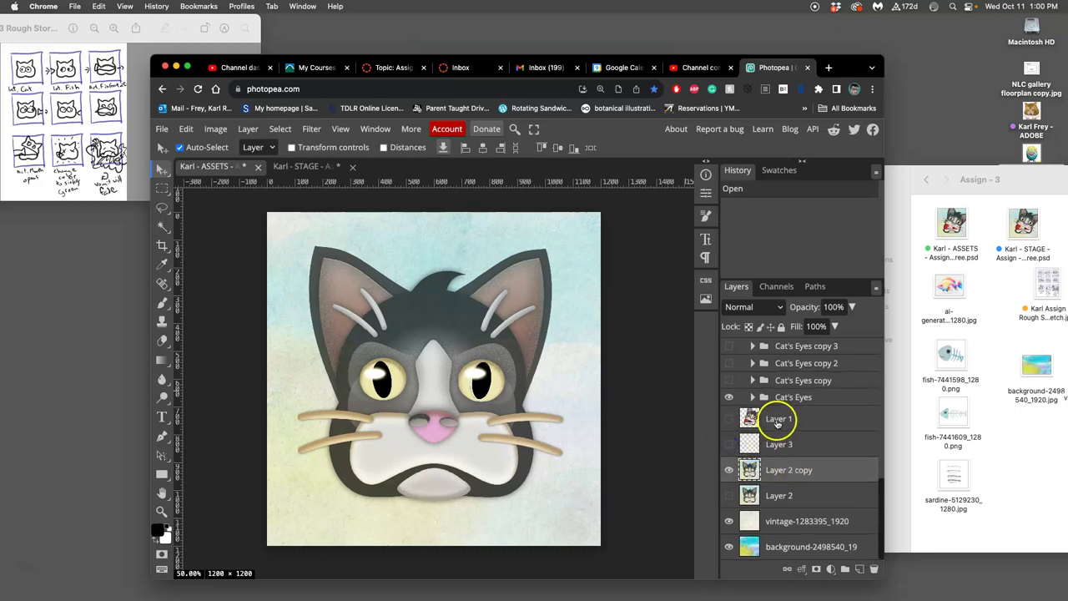
{"action": "left_click", "coordinate": [777, 423]}
{"action": "scroll", "coordinate": [781, 430], "scroll_direction": "up", "scroll_amount": 5}
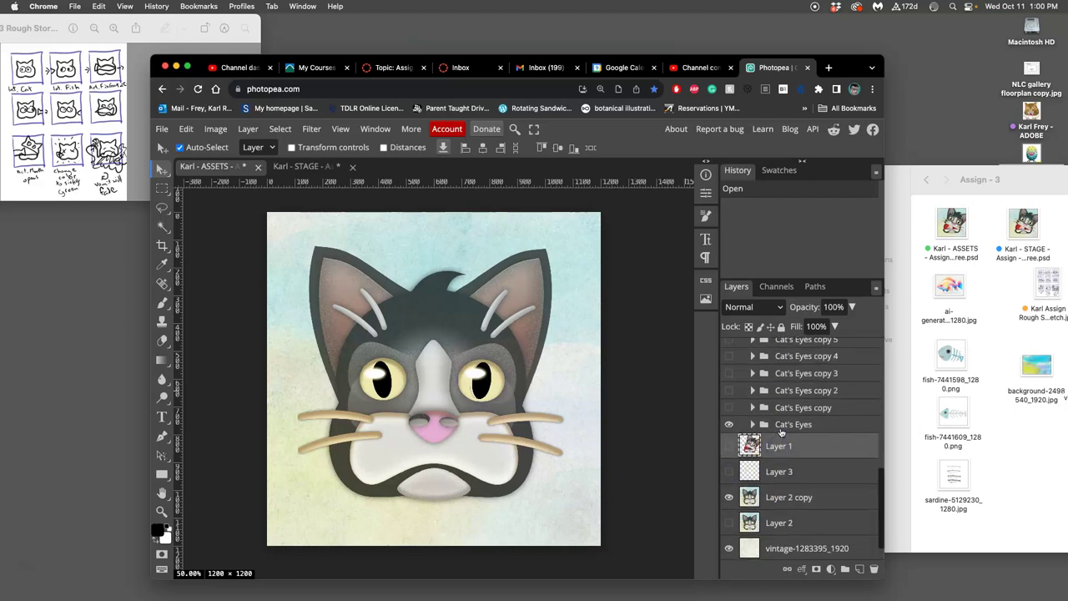
{"action": "scroll", "coordinate": [781, 432], "scroll_direction": "down", "scroll_amount": 3}
{"action": "scroll", "coordinate": [781, 433], "scroll_direction": "down", "scroll_amount": 2}
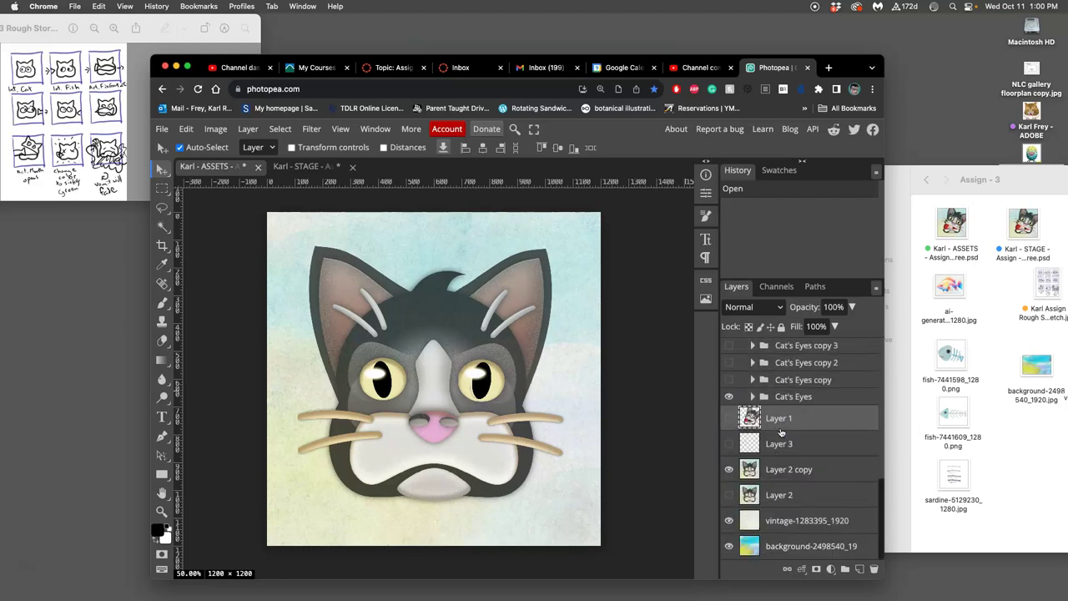
{"action": "left_click", "coordinate": [926, 384]}
{"action": "left_click_drag", "start_coordinate": [980, 179], "coordinate": [794, 198]}
Open the Exercise - 2 folder and drag its last cat emoji PNG into the ASSETS document
{"action": "left_click", "coordinate": [938, 280]}
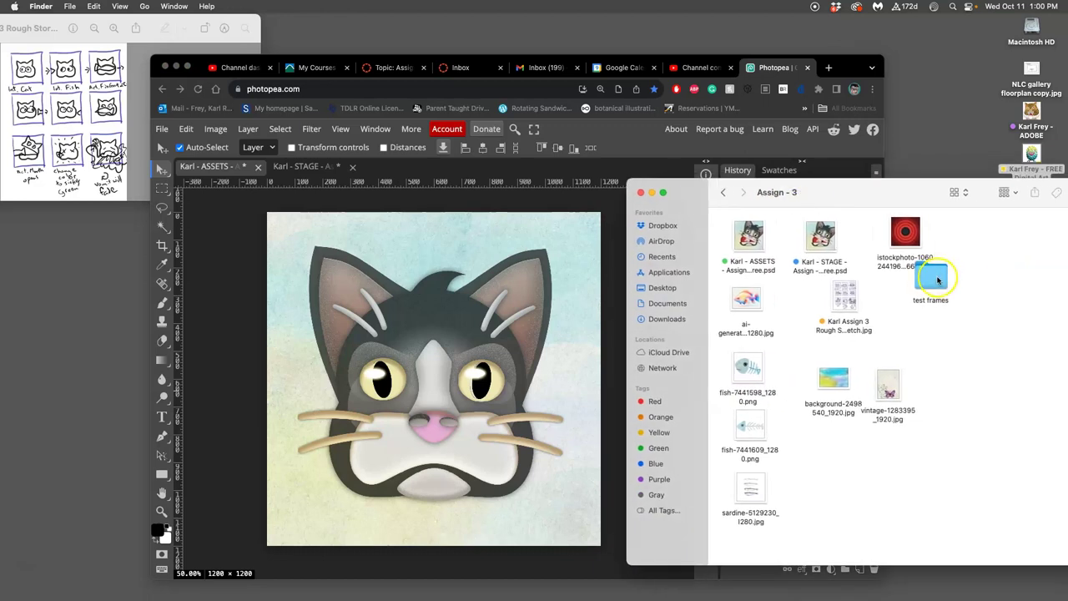
{"action": "left_click", "coordinate": [723, 192]}
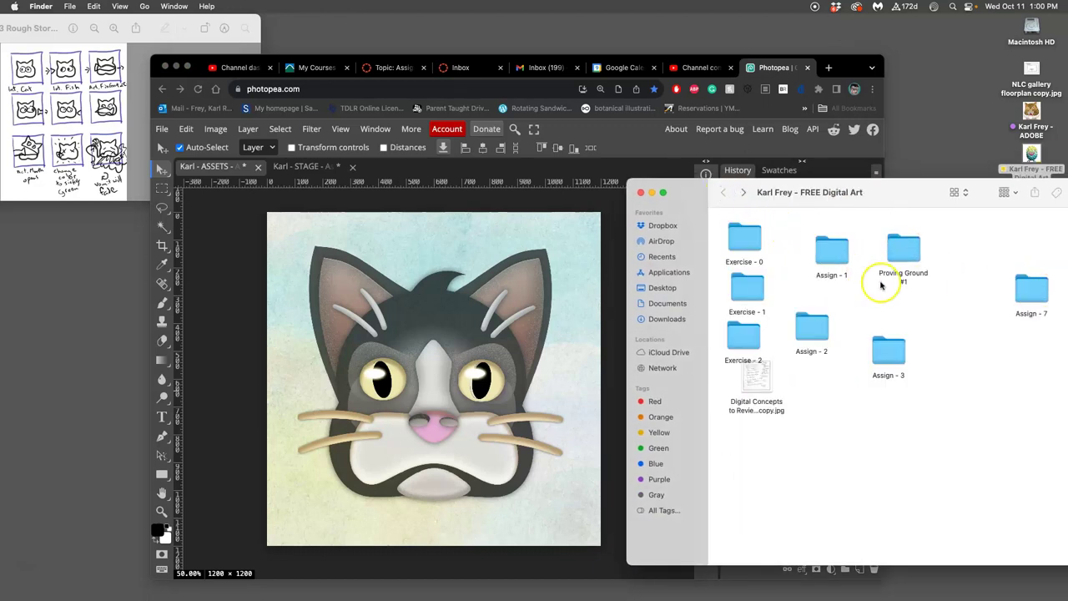
{"action": "double_click", "coordinate": [746, 337]}
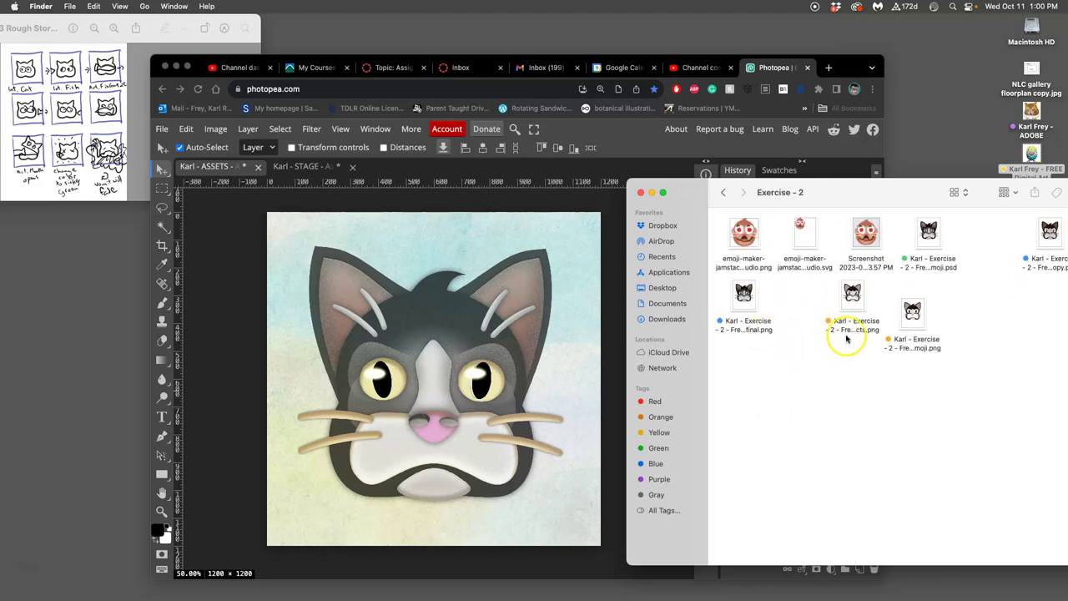
{"action": "left_click_drag", "start_coordinate": [985, 198], "coordinate": [869, 301]}
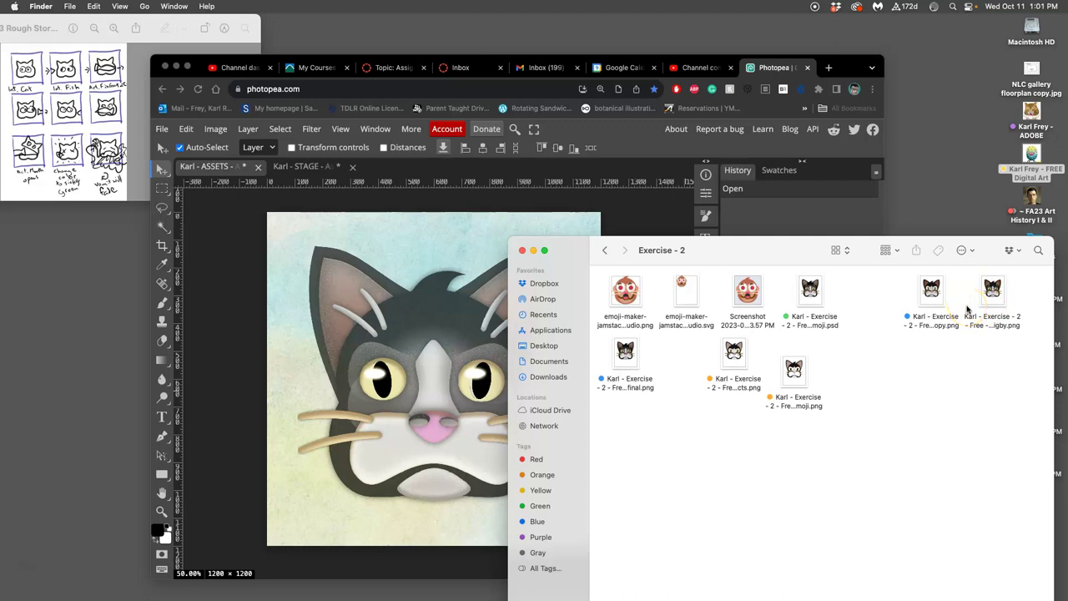
{"action": "left_click_drag", "start_coordinate": [990, 290], "coordinate": [452, 382]}
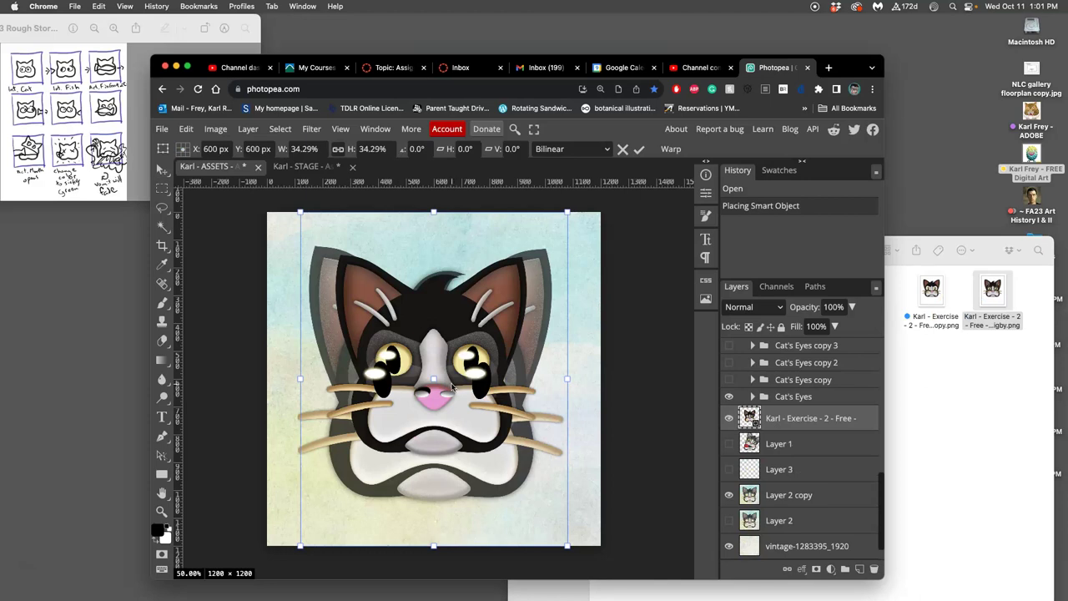
Place the final cat emoji PNG from Finder onto the canvas, discarding the wrong picks
{"action": "key", "text": "Return"}
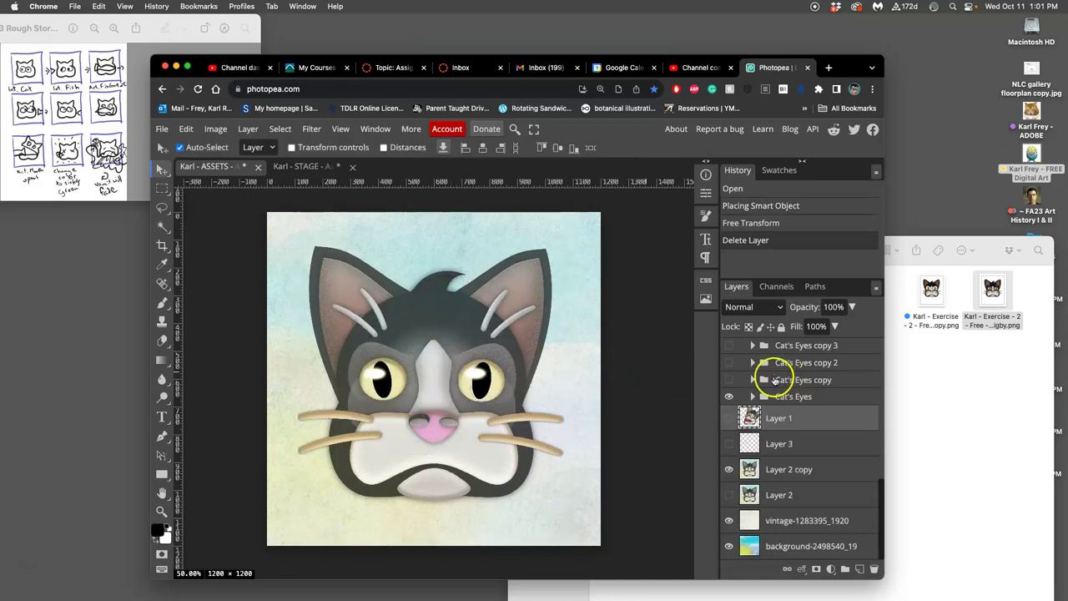
{"action": "left_click", "coordinate": [910, 347]}
{"action": "left_click_drag", "start_coordinate": [932, 292], "coordinate": [350, 393]}
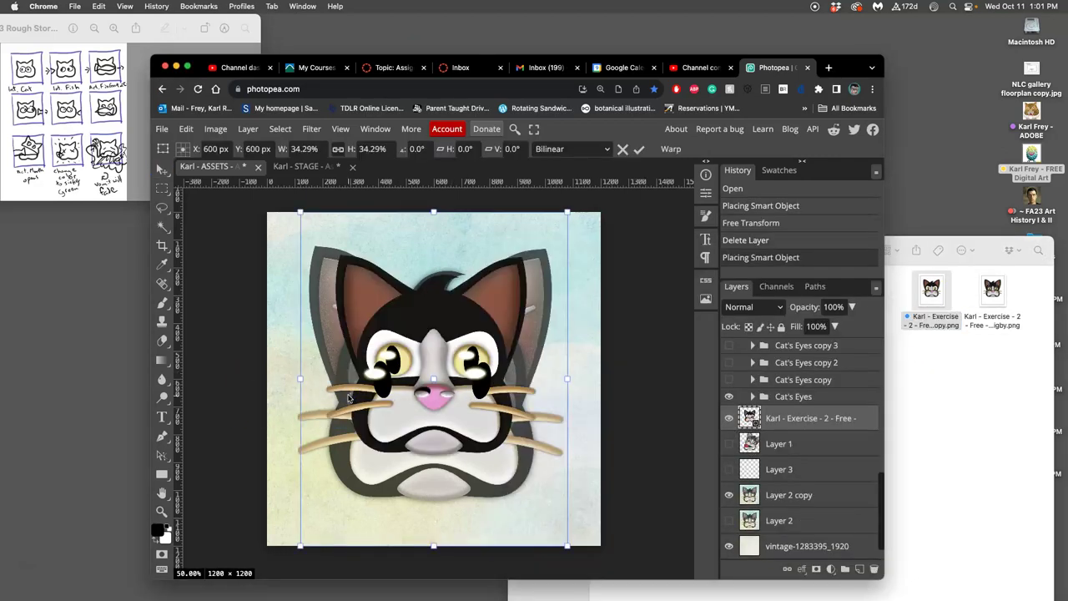
{"action": "key", "text": "Escape"}
{"action": "left_click", "coordinate": [991, 347]}
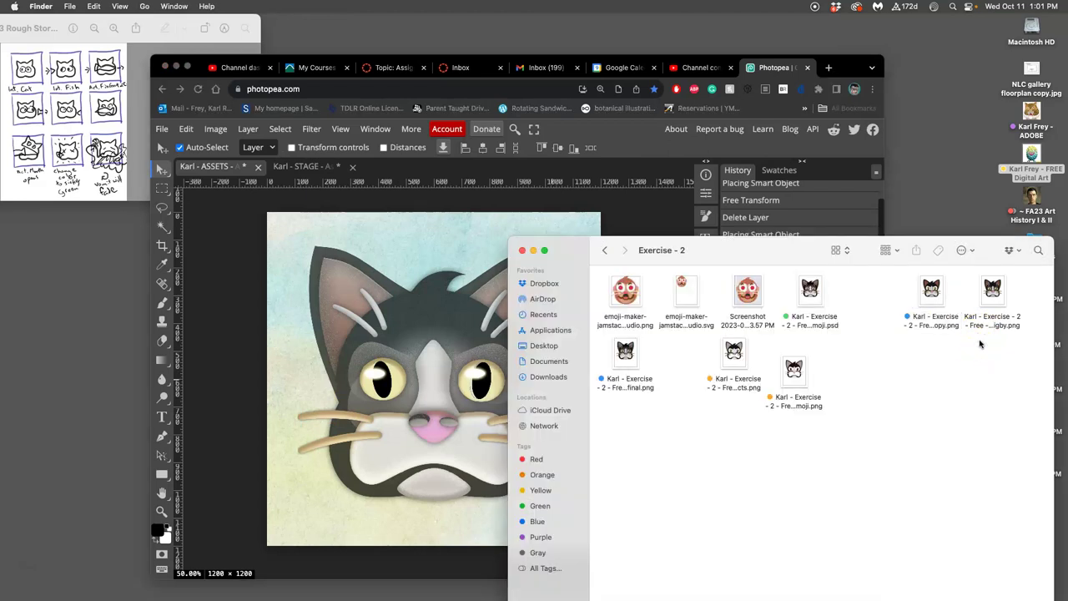
{"action": "left_click_drag", "start_coordinate": [797, 370], "coordinate": [435, 399]}
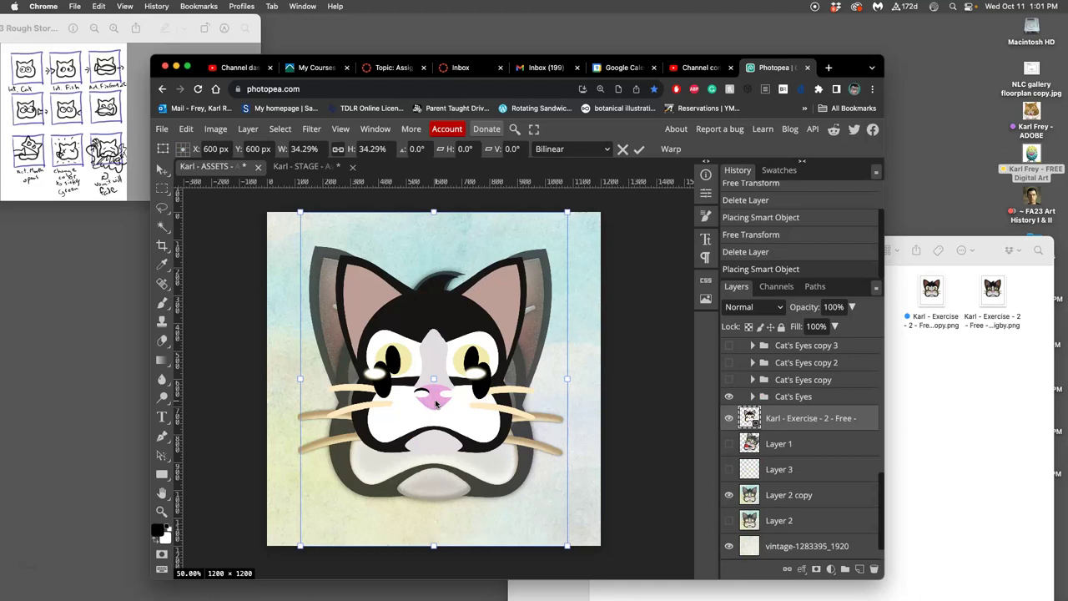
{"action": "key", "text": "Escape"}
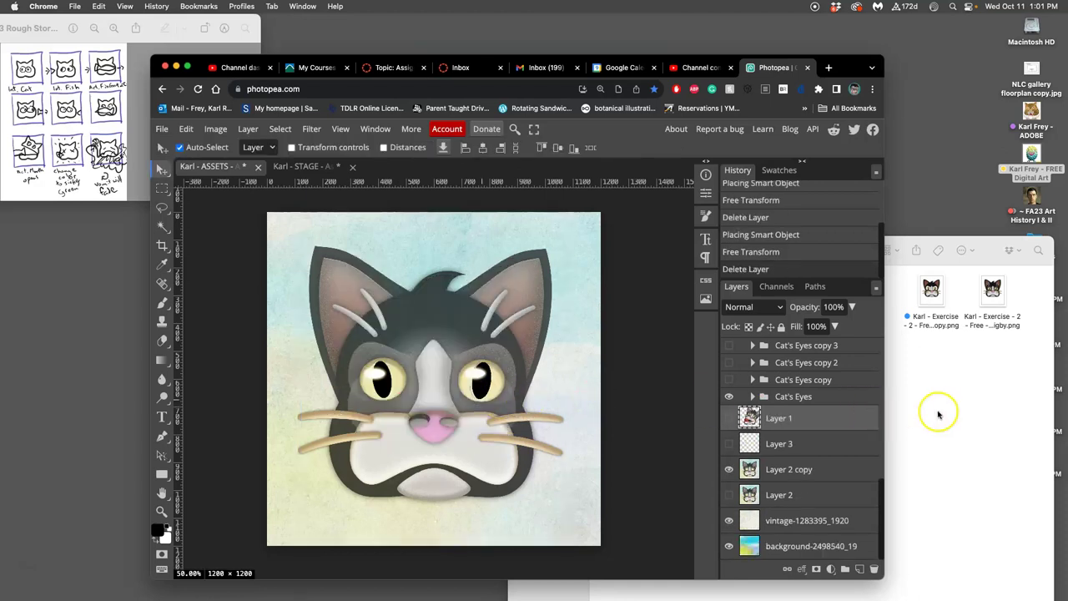
{"action": "left_click", "coordinate": [937, 410]}
{"action": "left_click_drag", "start_coordinate": [743, 365], "coordinate": [420, 388]}
{"action": "key", "text": "Escape"}
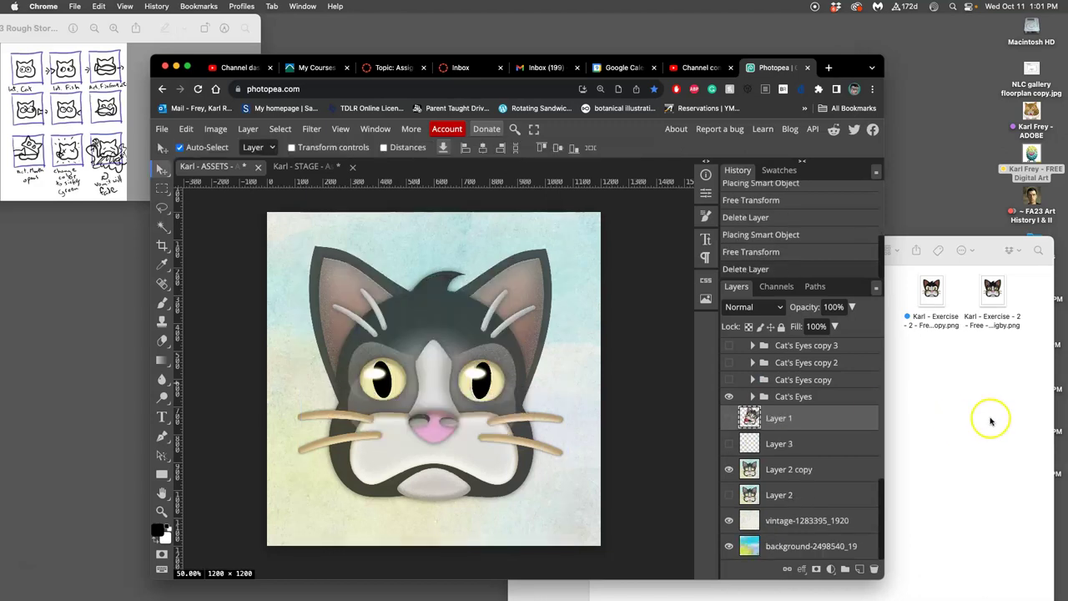
{"action": "left_click", "coordinate": [990, 418]}
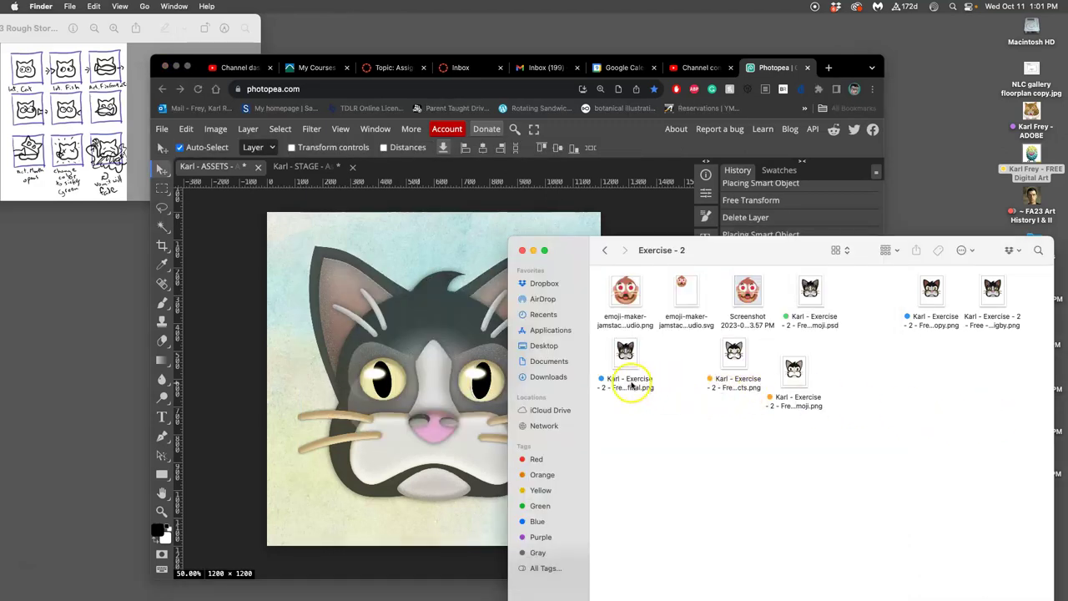
{"action": "left_click_drag", "start_coordinate": [629, 361], "coordinate": [445, 394]}
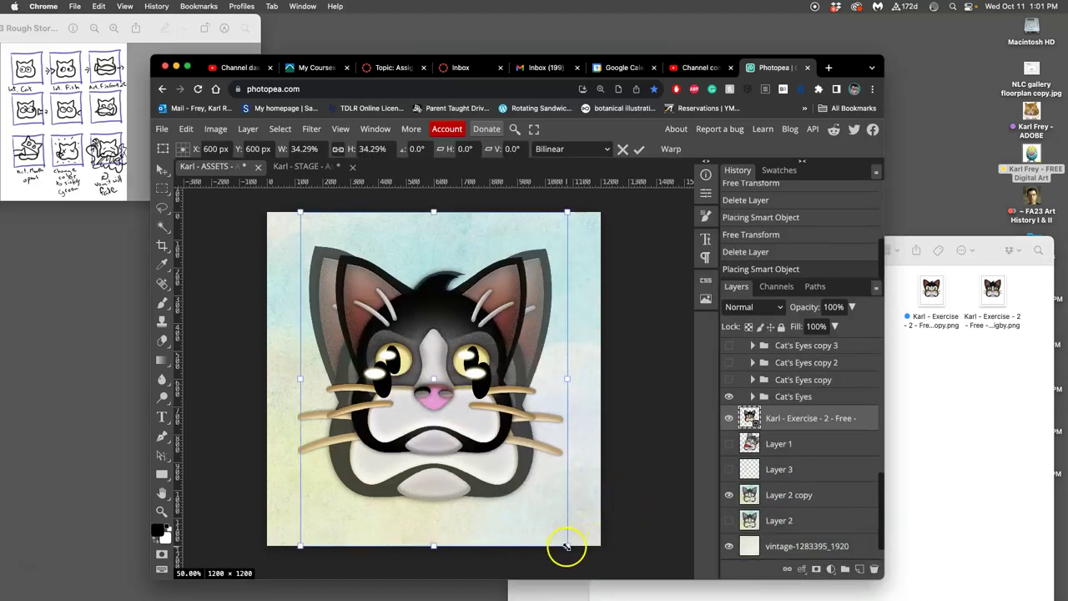
Resize and move the placed cat over the cat face, then set its opacity to 67%
{"action": "left_click_drag", "start_coordinate": [566, 547], "coordinate": [621, 587]}
{"action": "left_click_drag", "start_coordinate": [494, 467], "coordinate": [466, 484]}
{"action": "key", "text": "super+minus"}
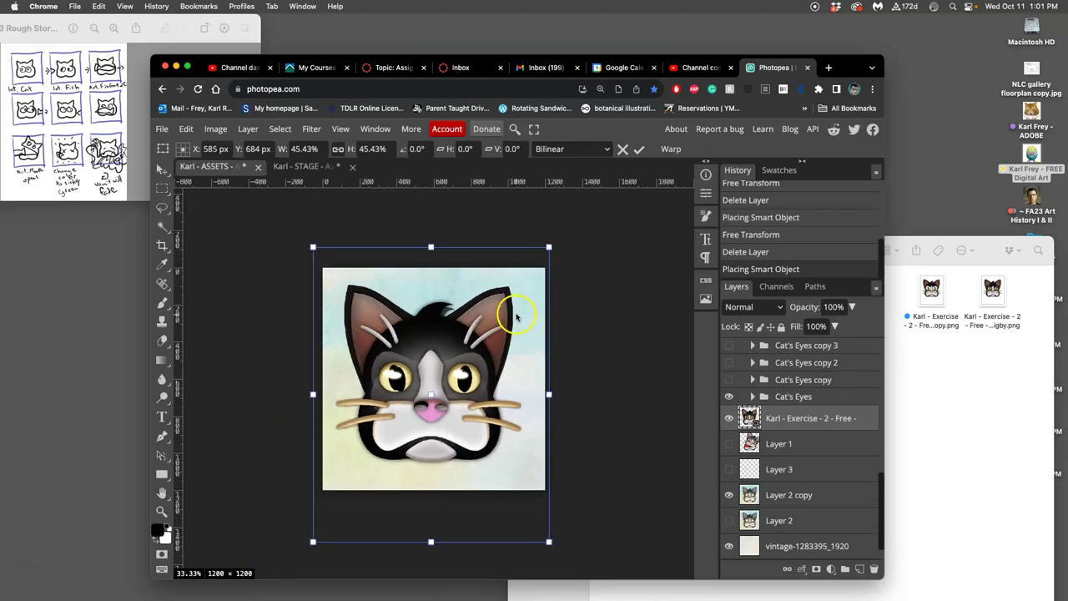
{"action": "left_click", "coordinate": [852, 308]}
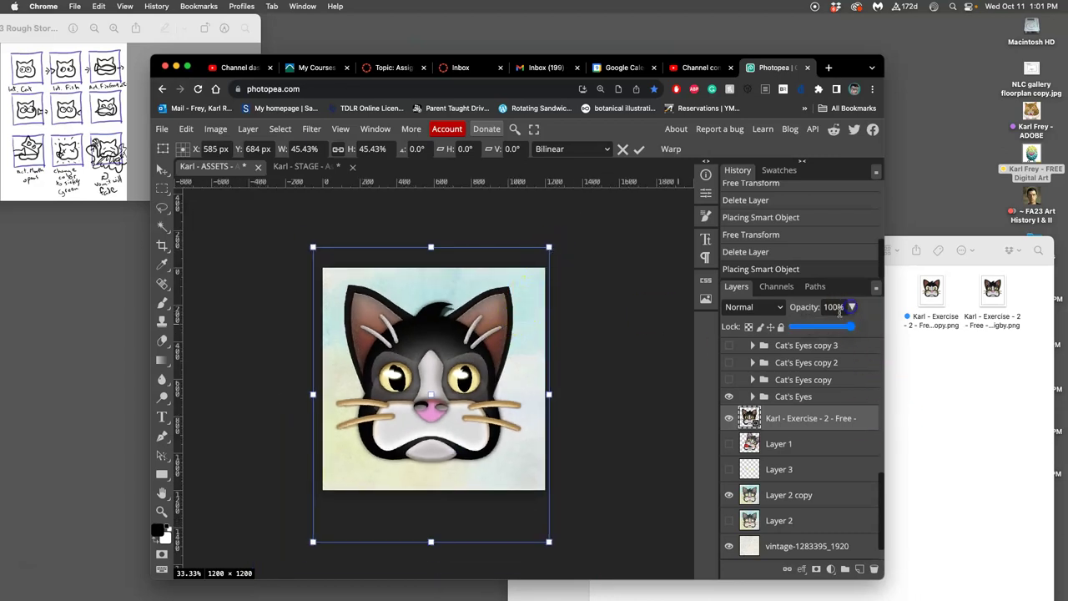
{"action": "left_click", "coordinate": [831, 328]}
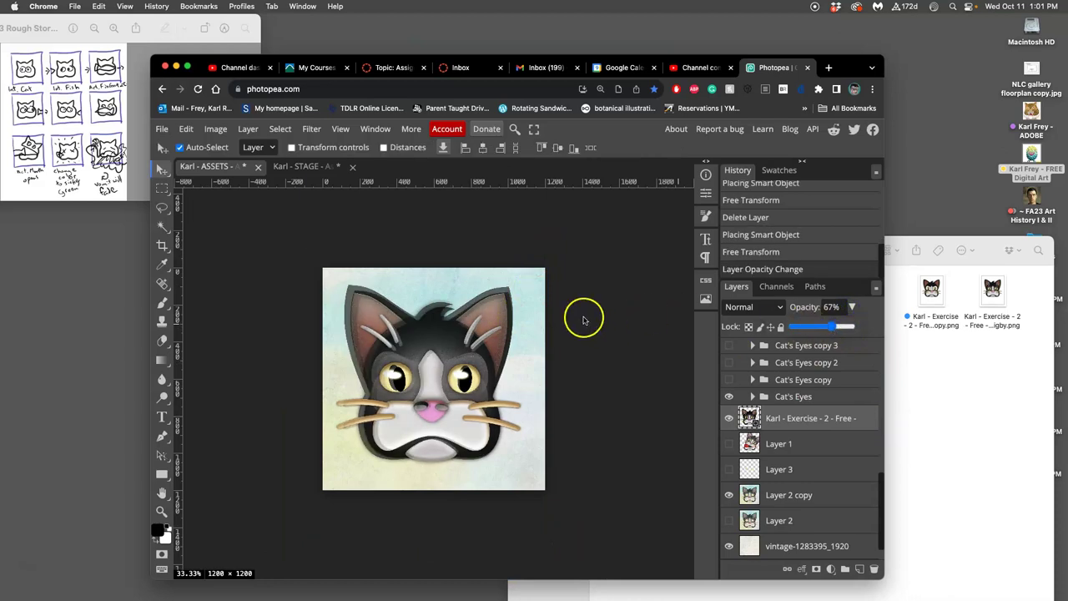
{"action": "left_click", "coordinate": [797, 429]}
Fine-tune the placed cat's size to about 44% and recentre it with Free Transform
{"action": "key", "text": "super+t"}
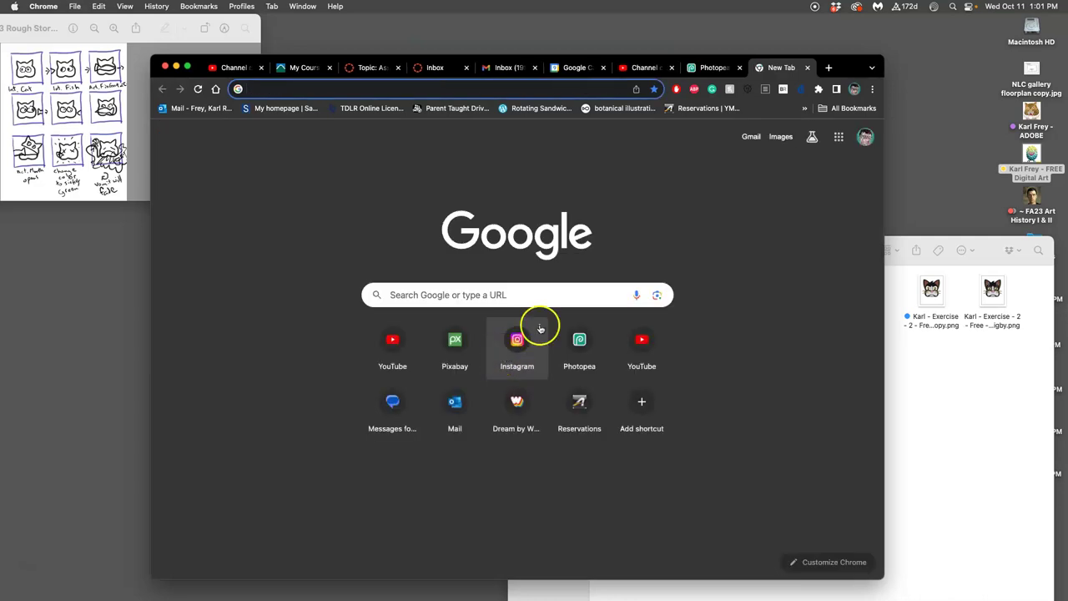
{"action": "left_click", "coordinate": [807, 67]}
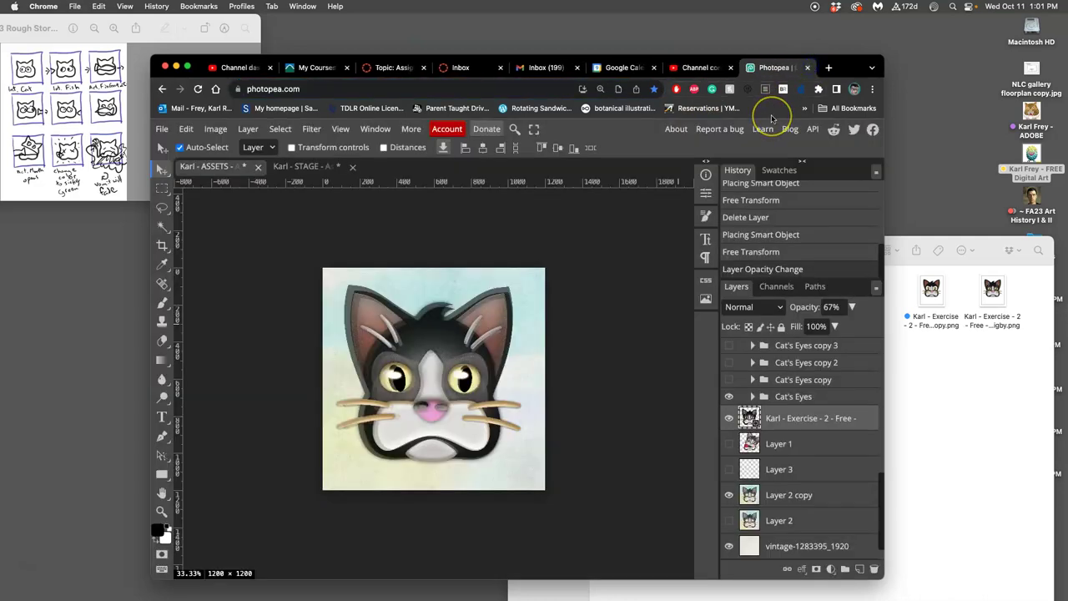
{"action": "key", "text": "ctrl+t"}
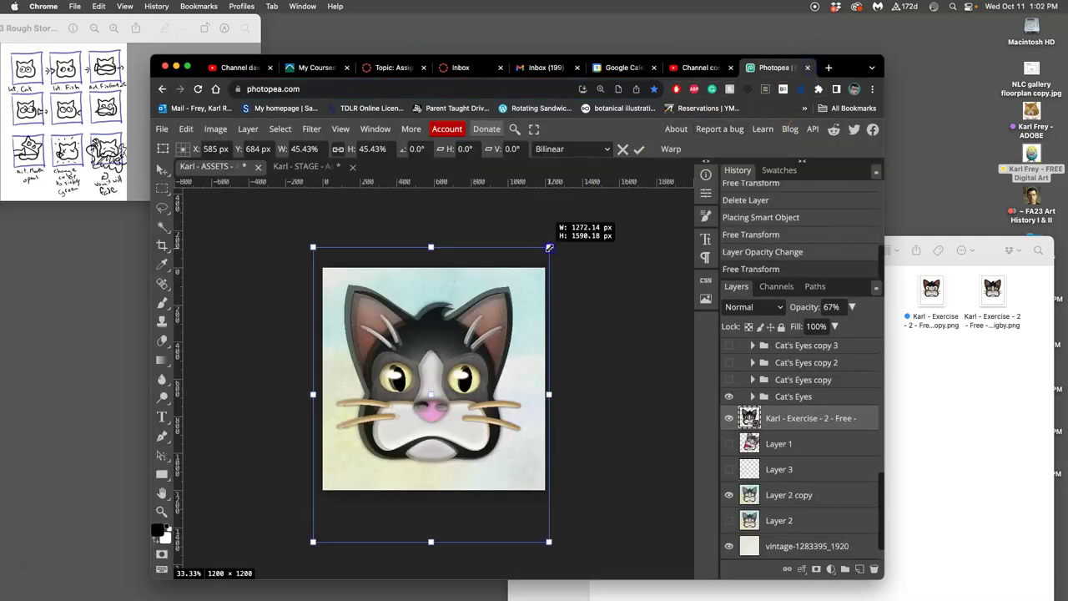
{"action": "mouse_move", "coordinate": [549, 248]}
{"action": "left_mouse_down"}
{"action": "mouse_move", "coordinate": [540, 255]}
{"action": "mouse_move", "coordinate": [547, 248]}
{"action": "left_mouse_up"}
{"action": "left_click_drag", "start_coordinate": [506, 297], "coordinate": [503, 307]}
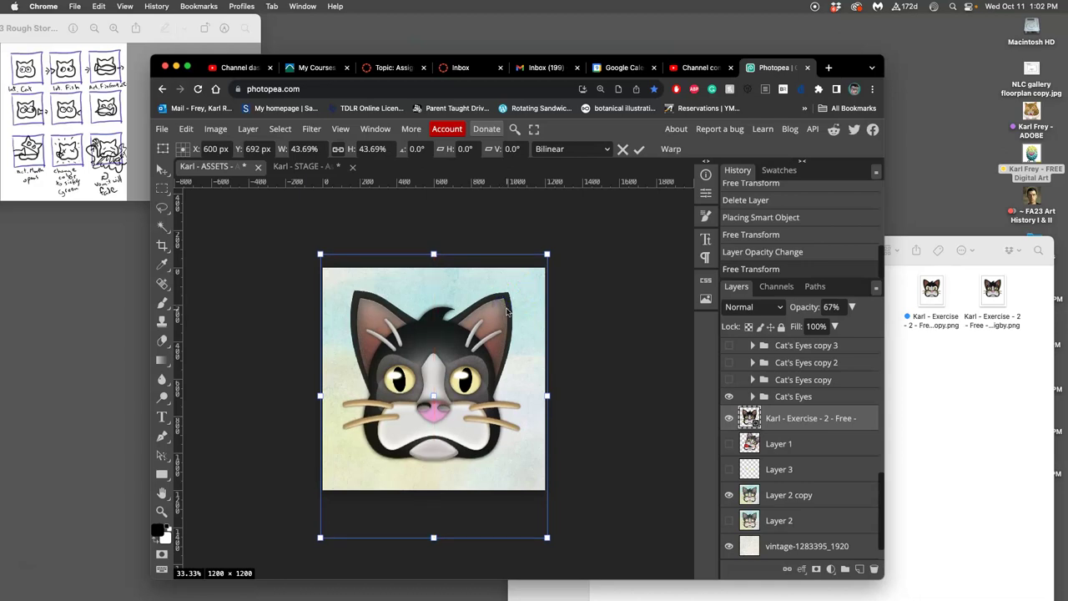
{"action": "key", "text": "Return"}
Toggle the placed cat, Layer 2 copy and Layer 2 on and off to compare the overlay
{"action": "left_click", "coordinate": [730, 419]}
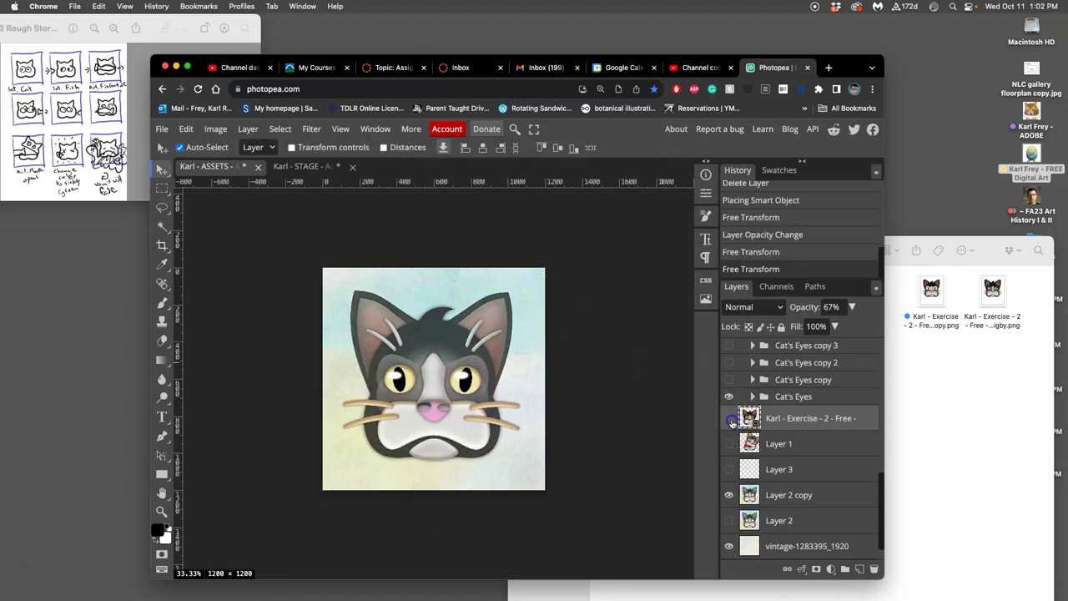
{"action": "left_click", "coordinate": [731, 420]}
{"action": "left_click", "coordinate": [730, 420]}
{"action": "left_click", "coordinate": [731, 420]}
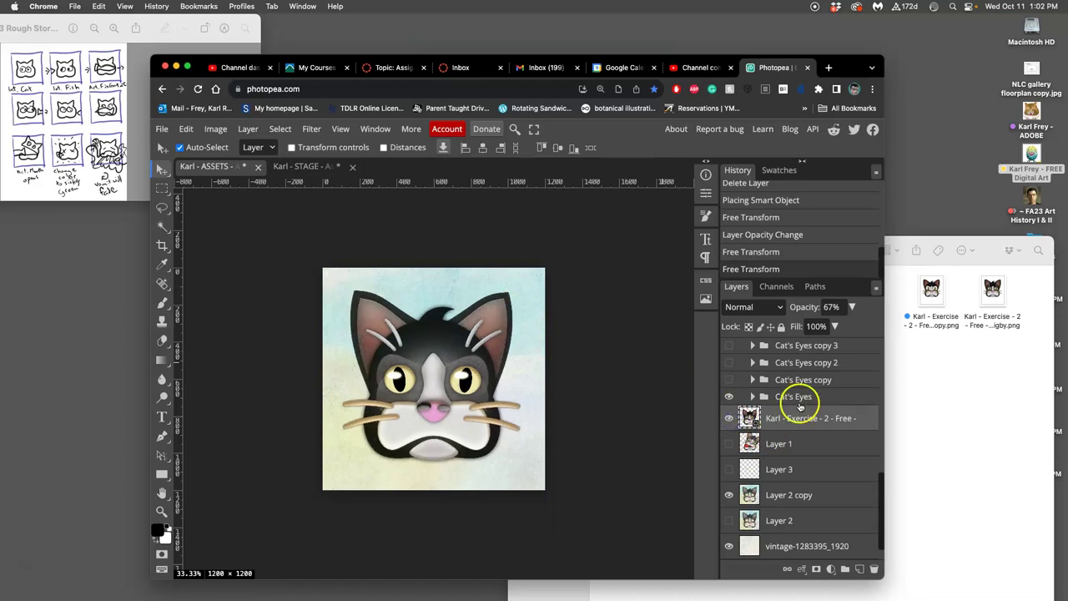
{"action": "left_click", "coordinate": [842, 307]}
{"action": "left_click", "coordinate": [807, 411]}
{"action": "scroll", "coordinate": [793, 426], "scroll_direction": "up", "scroll_amount": 1}
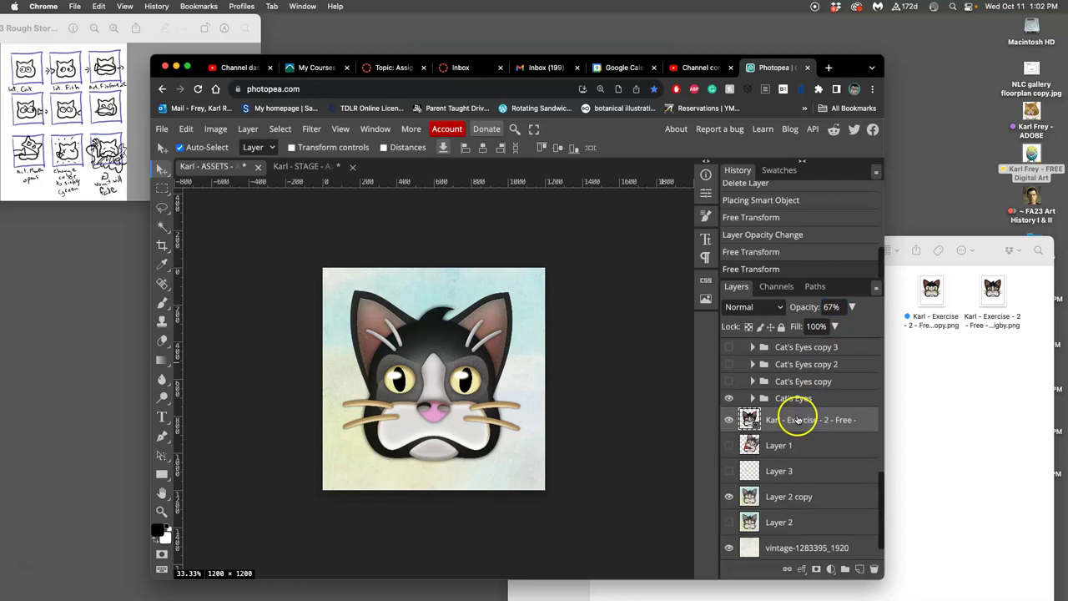
{"action": "left_click", "coordinate": [730, 497]}
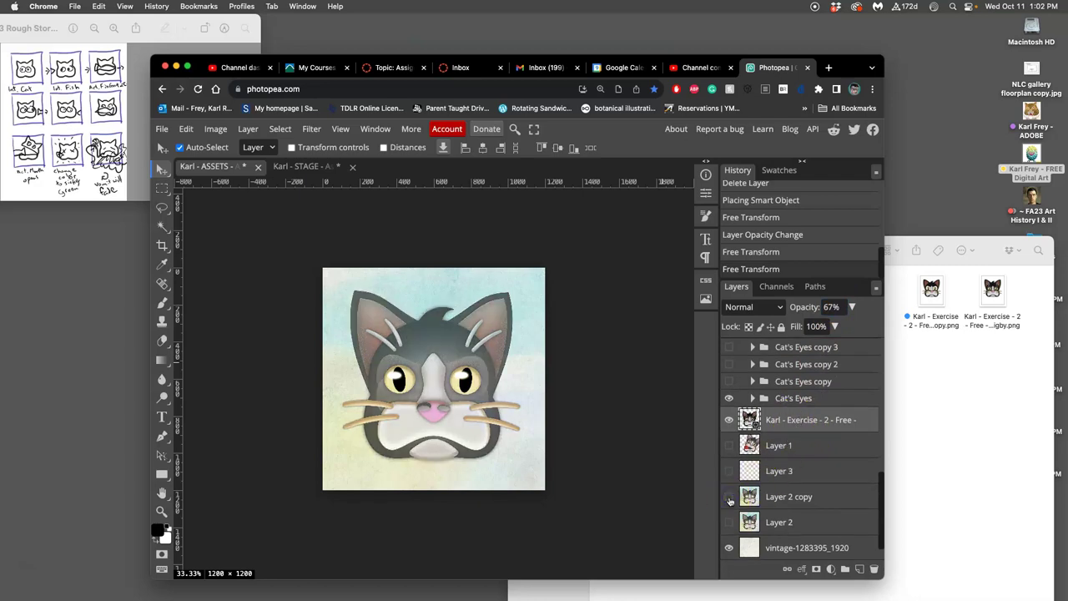
{"action": "left_click", "coordinate": [730, 498]}
{"action": "left_click", "coordinate": [775, 429]}
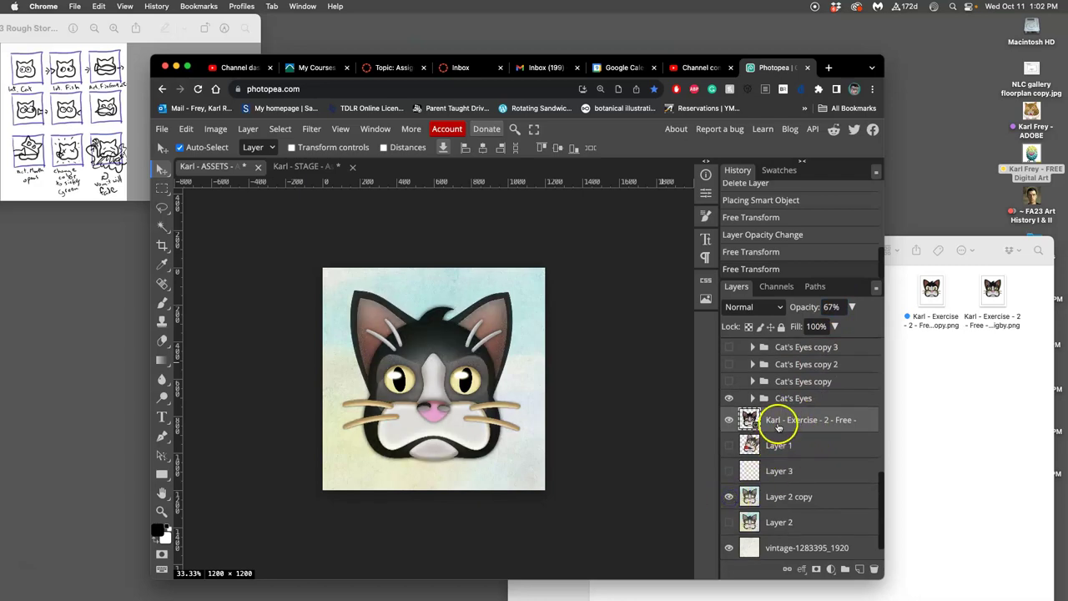
{"action": "left_click", "coordinate": [739, 494]}
{"action": "left_click", "coordinate": [730, 523]}
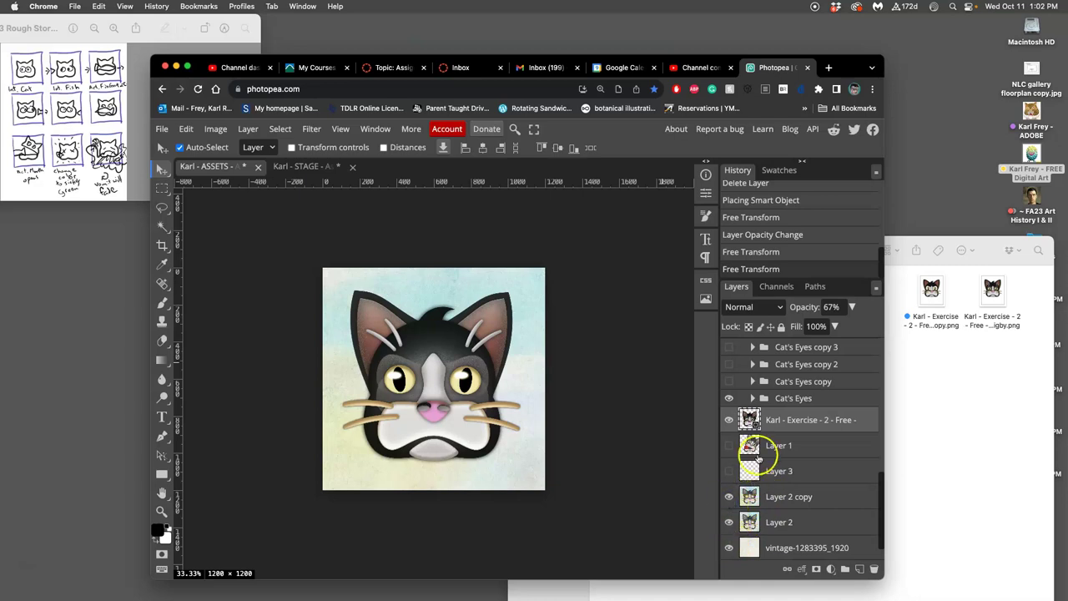
Magic-wand select the background around the cat, hide the placed cat and Cat's Eyes, and show Layer 2 copy
{"action": "left_click", "coordinate": [162, 224]}
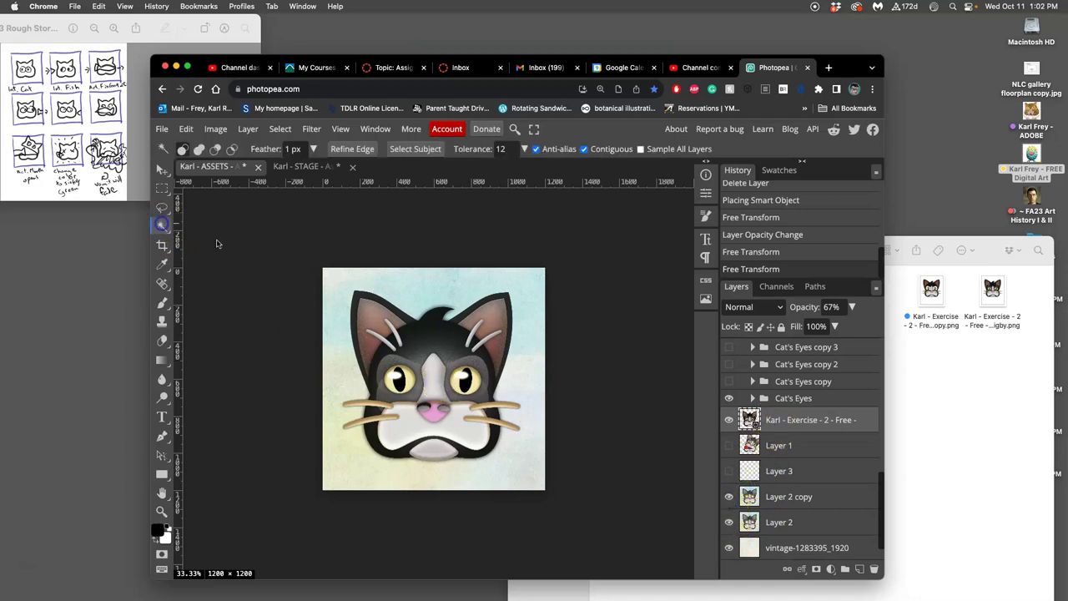
{"action": "left_click", "coordinate": [465, 291]}
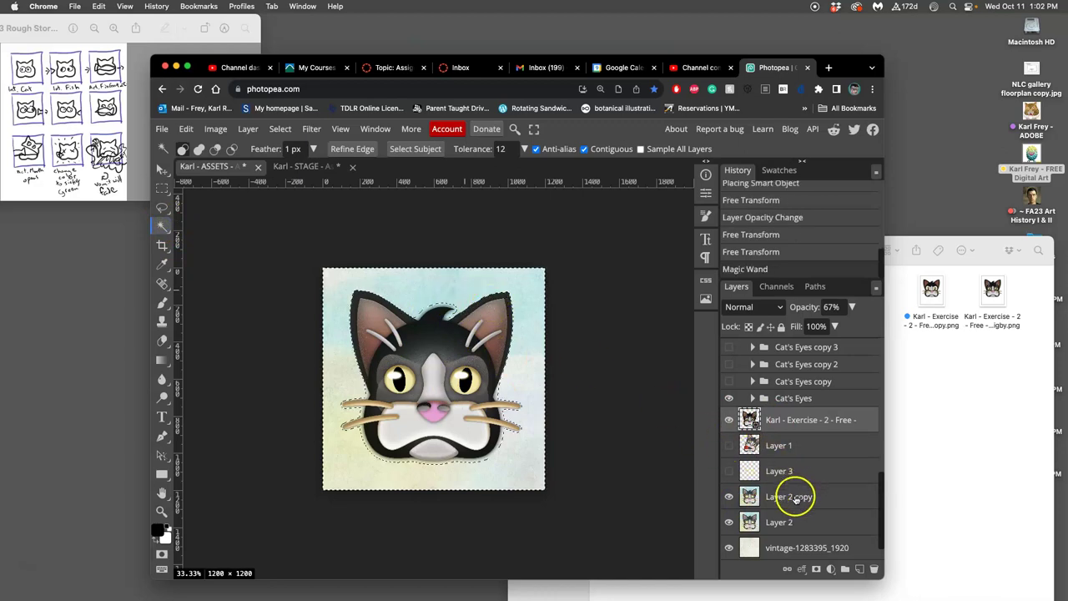
{"action": "left_click", "coordinate": [729, 421]}
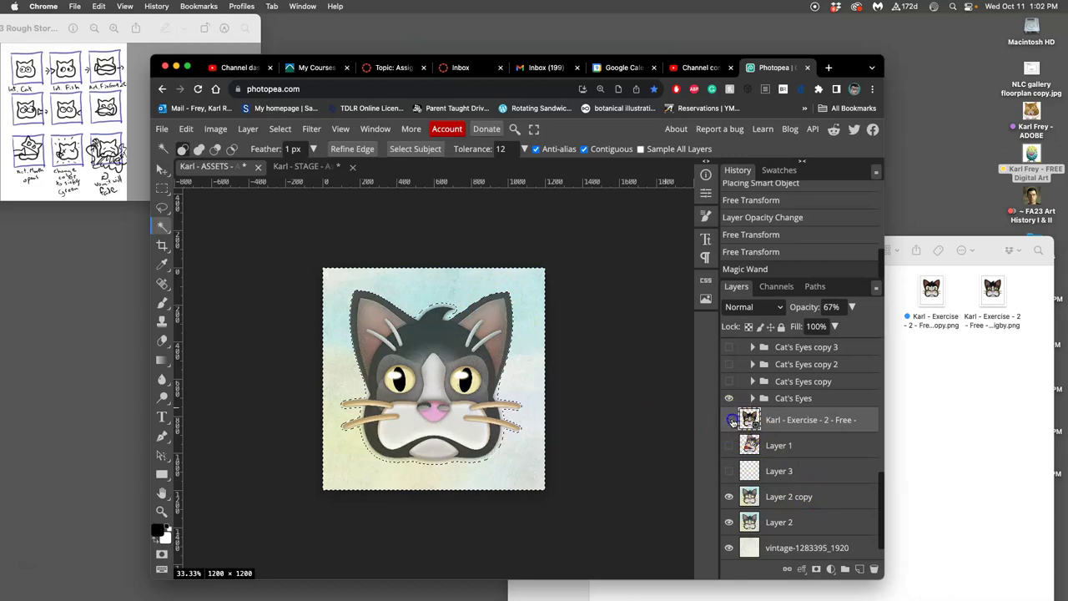
{"action": "left_click", "coordinate": [801, 497]}
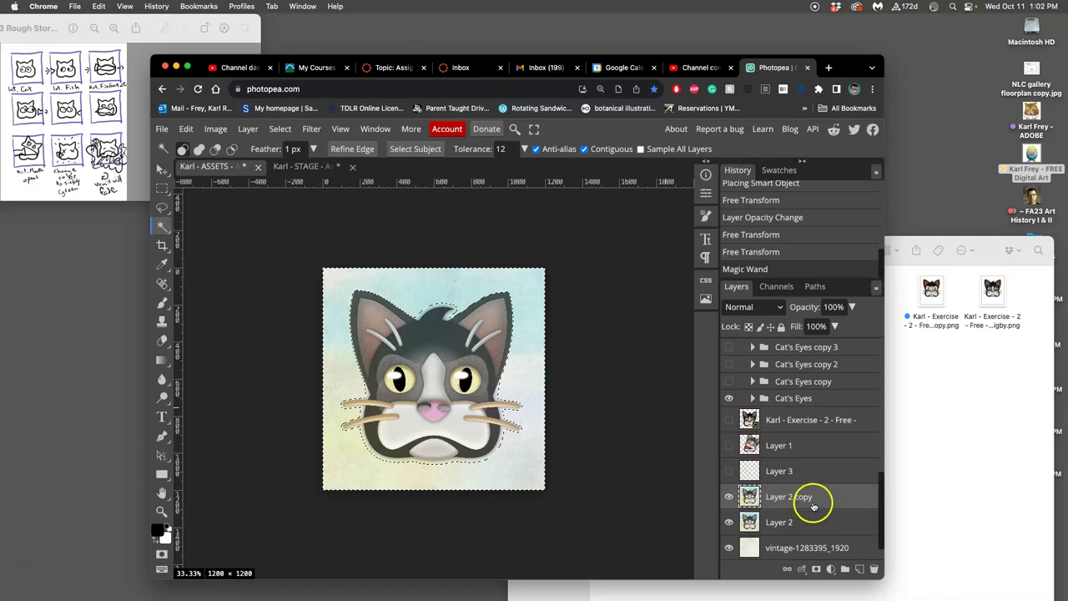
{"action": "scroll", "coordinate": [752, 476], "scroll_direction": "up", "scroll_amount": 1}
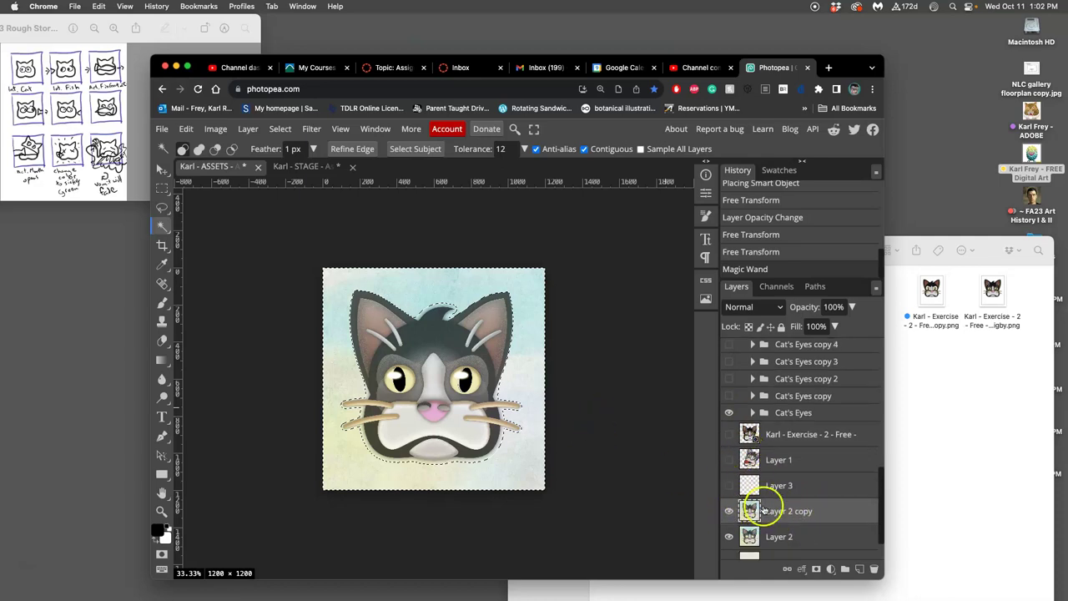
{"action": "left_click", "coordinate": [730, 511]}
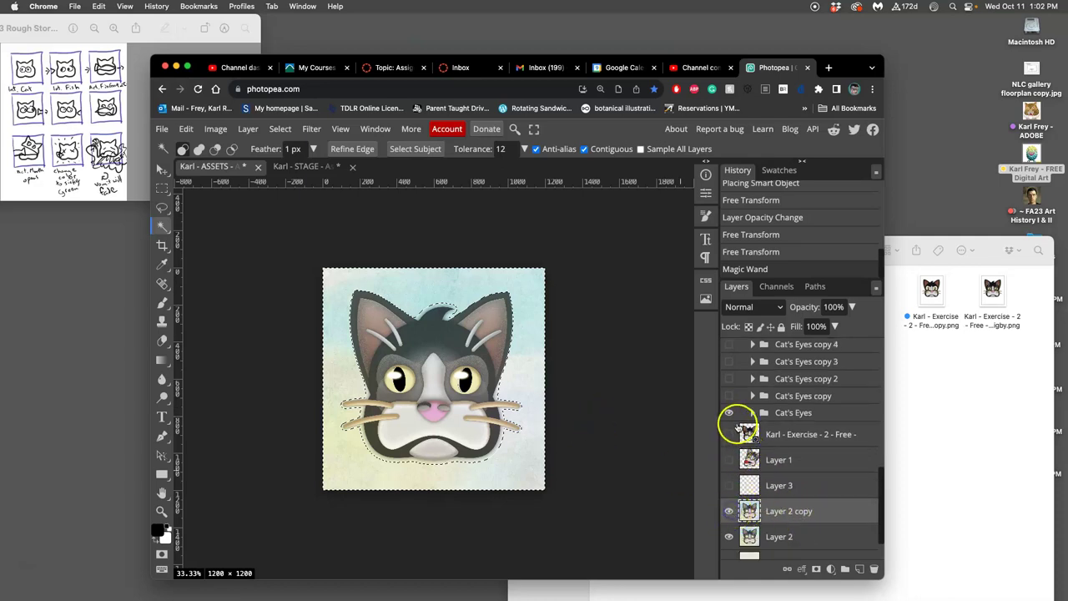
{"action": "left_click", "coordinate": [729, 412]}
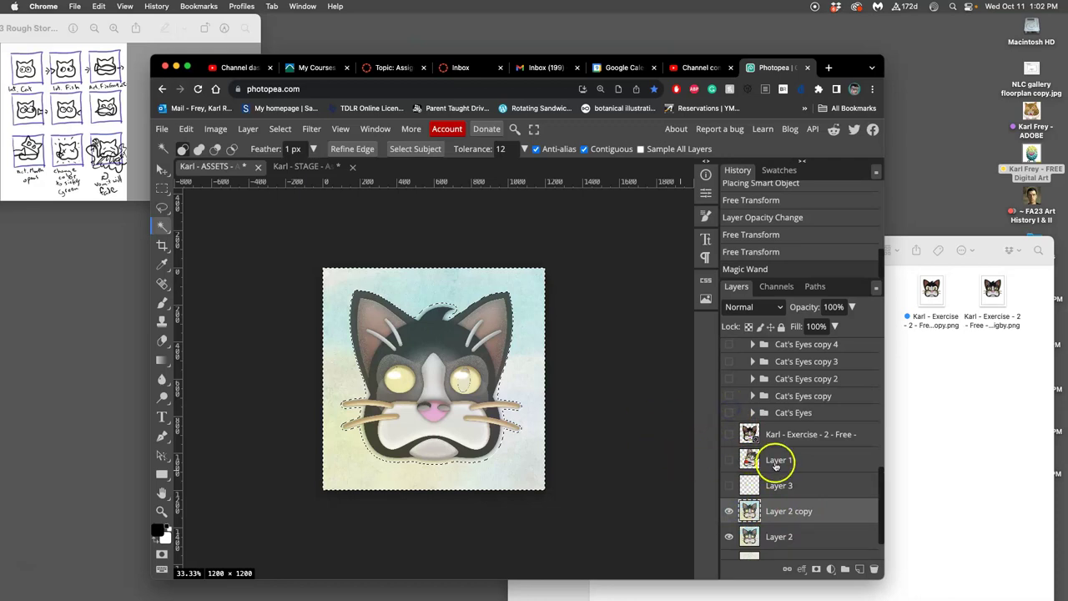
{"action": "left_click", "coordinate": [728, 515]}
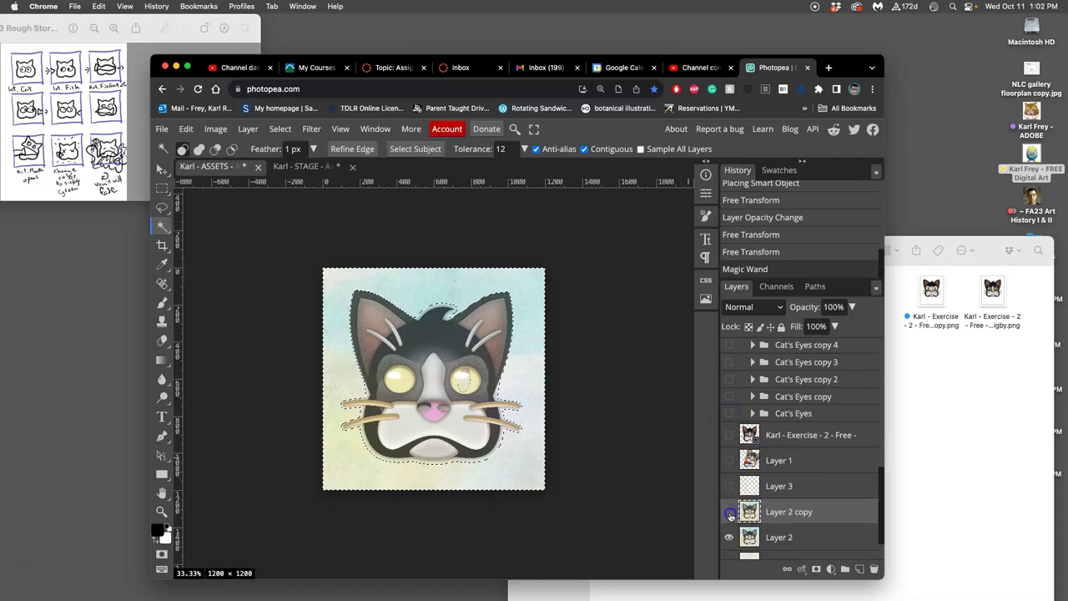
Invert the selection to the cat head and copy it onto new Layer 5
{"action": "scroll", "coordinate": [638, 455], "scroll_direction": "up", "scroll_amount": 1}
{"action": "scroll", "coordinate": [768, 442], "scroll_direction": "up", "scroll_amount": 3}
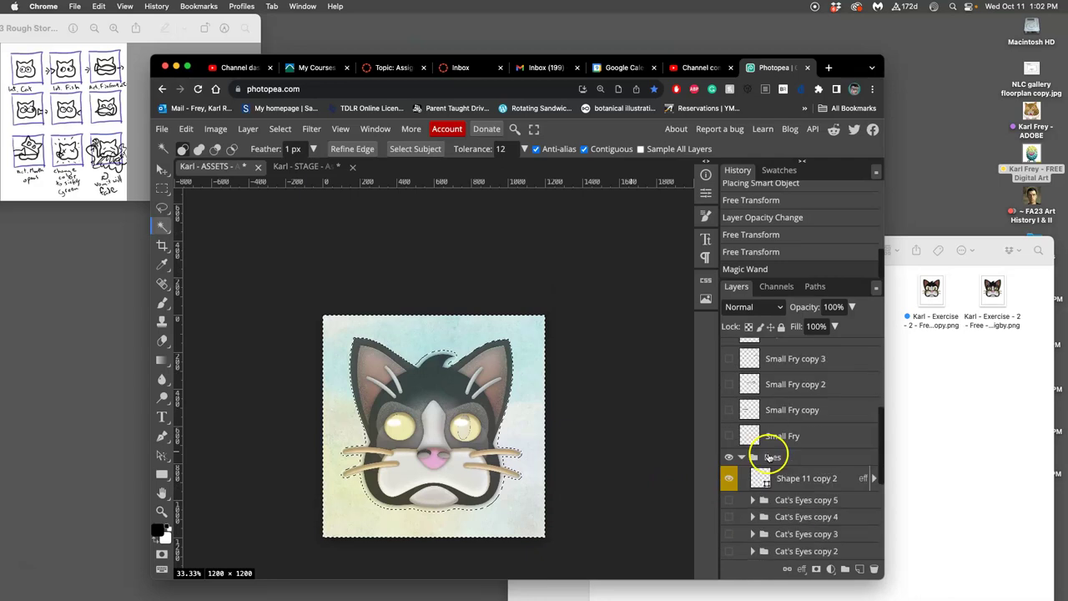
{"action": "scroll", "coordinate": [768, 457], "scroll_direction": "down", "scroll_amount": 5}
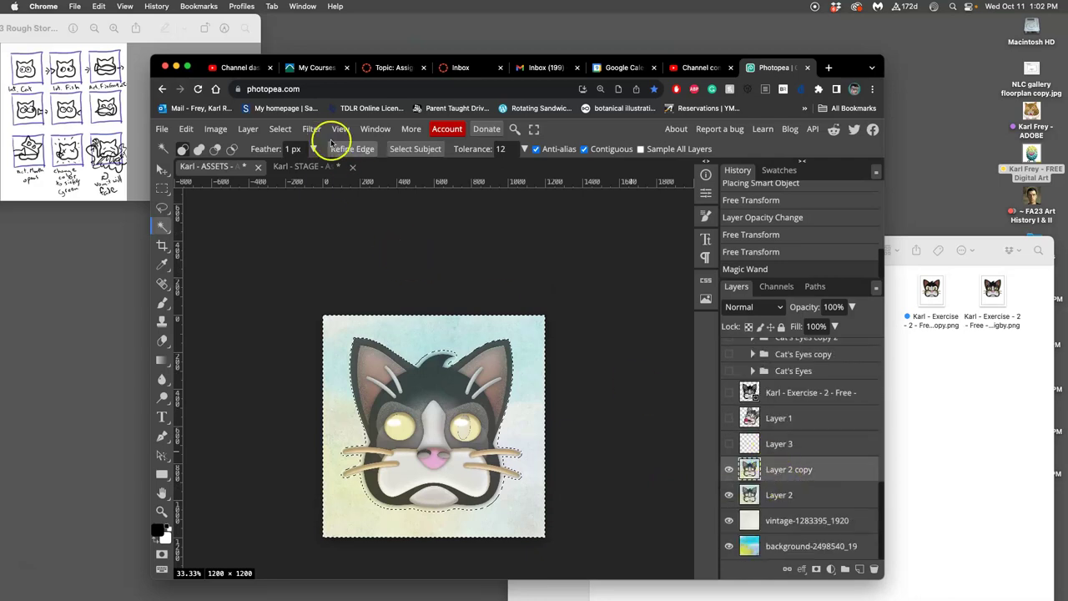
{"action": "left_click", "coordinate": [280, 129]}
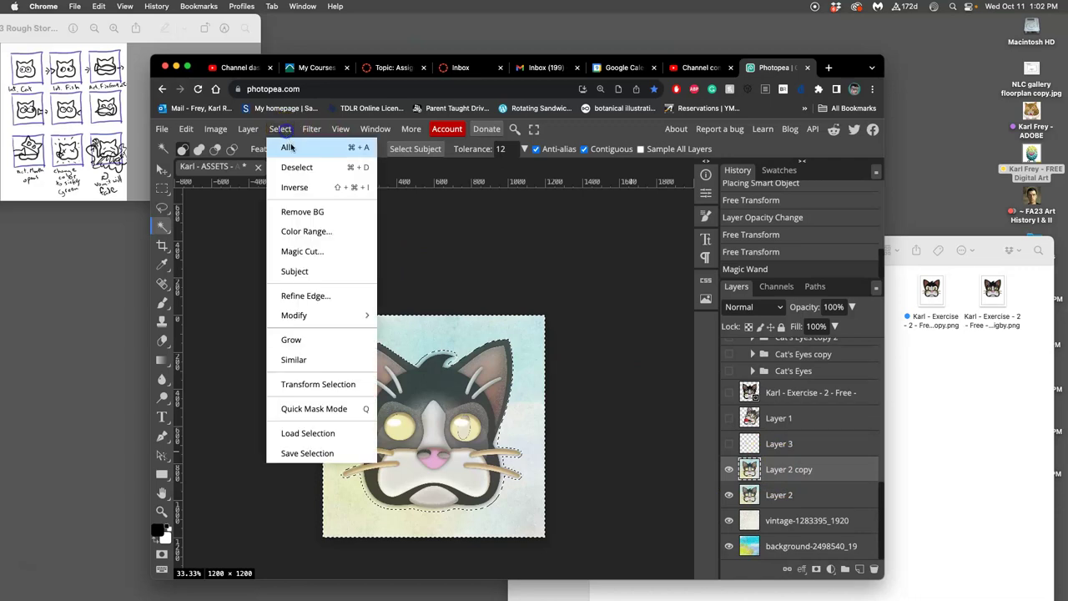
{"action": "left_click", "coordinate": [294, 187]}
{"action": "key", "text": "super+j"}
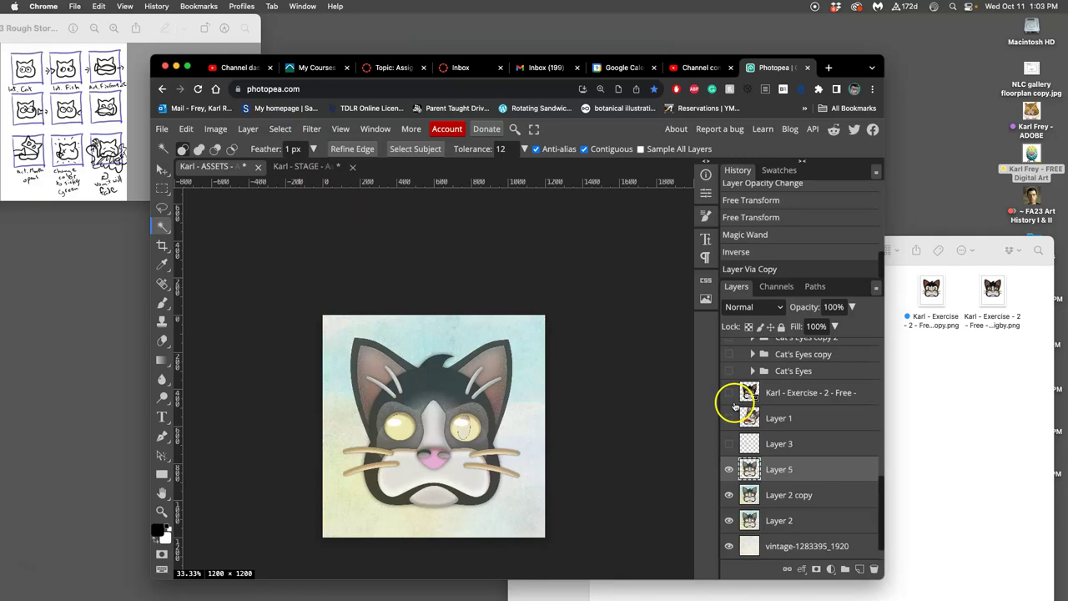
Hide Layer 2 copy and both background layers, and show Layer 3's smooth eyes
{"action": "left_click", "coordinate": [729, 496]}
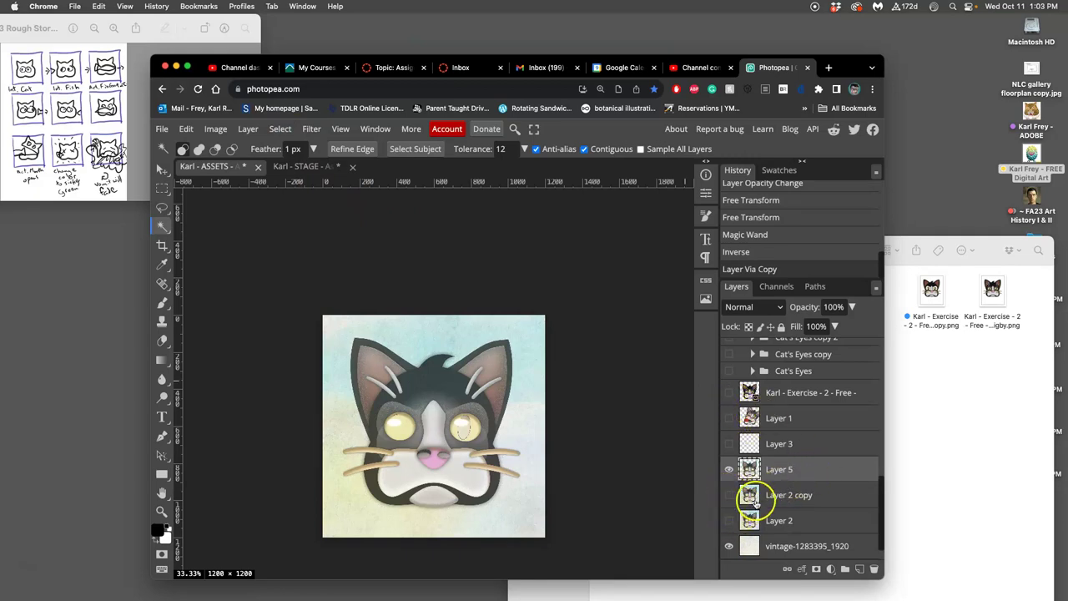
{"action": "scroll", "coordinate": [751, 509], "scroll_direction": "down", "scroll_amount": 1}
{"action": "left_click", "coordinate": [729, 520]}
{"action": "left_click", "coordinate": [728, 545]}
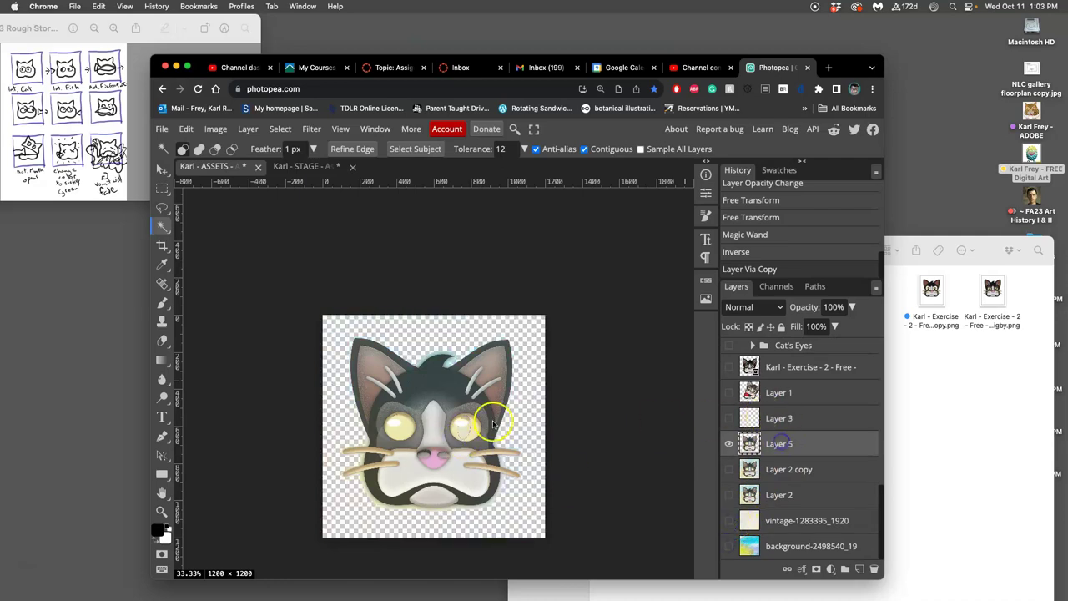
{"action": "scroll", "coordinate": [499, 420], "scroll_direction": "up", "scroll_amount": 5}
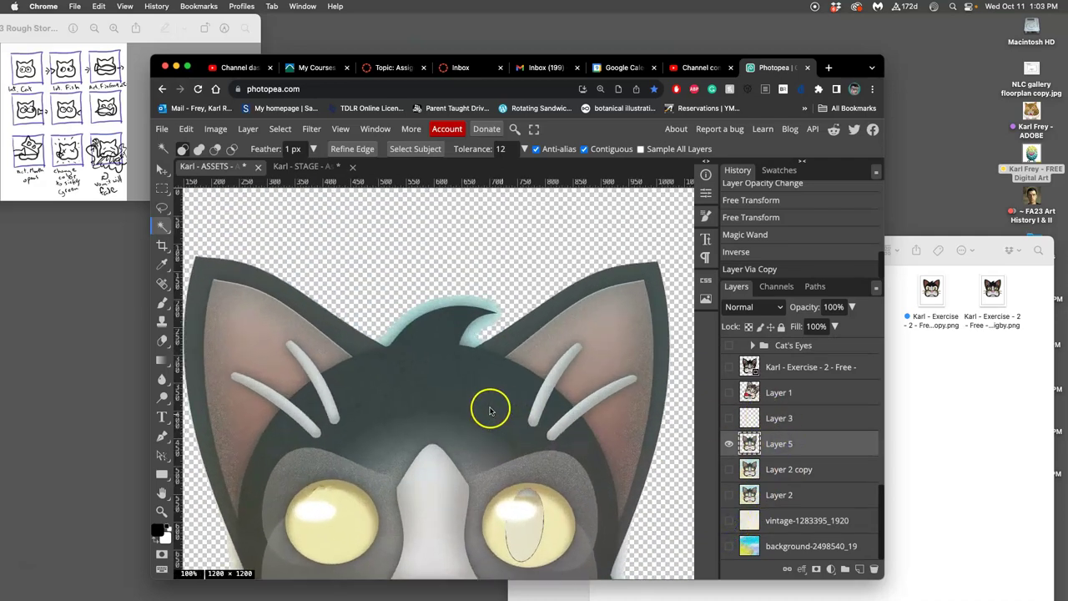
{"action": "scroll", "coordinate": [490, 410], "scroll_direction": "down", "scroll_amount": 2}
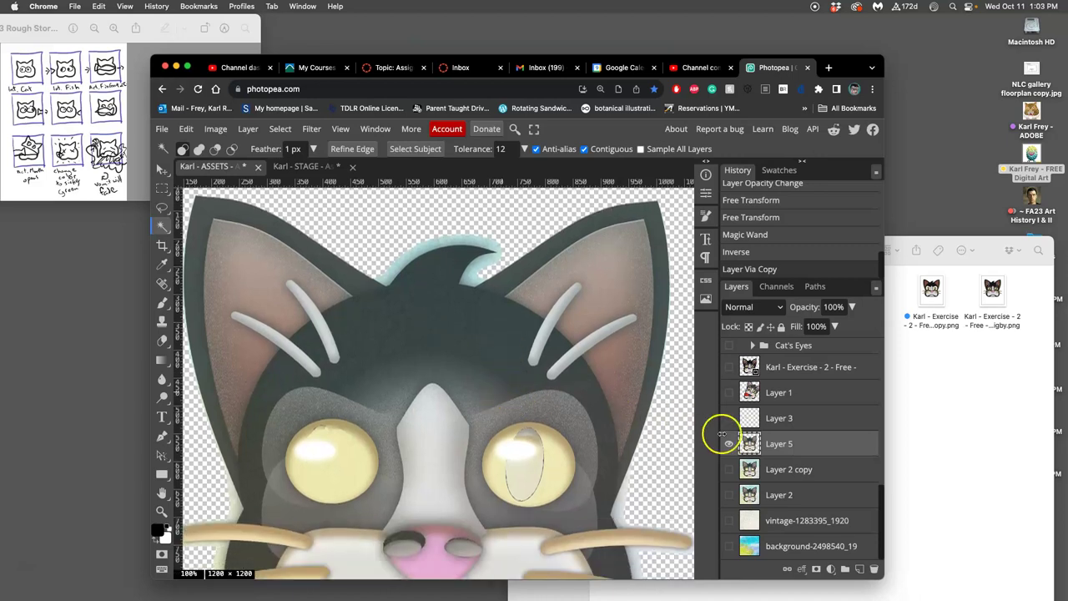
{"action": "left_click", "coordinate": [729, 418]}
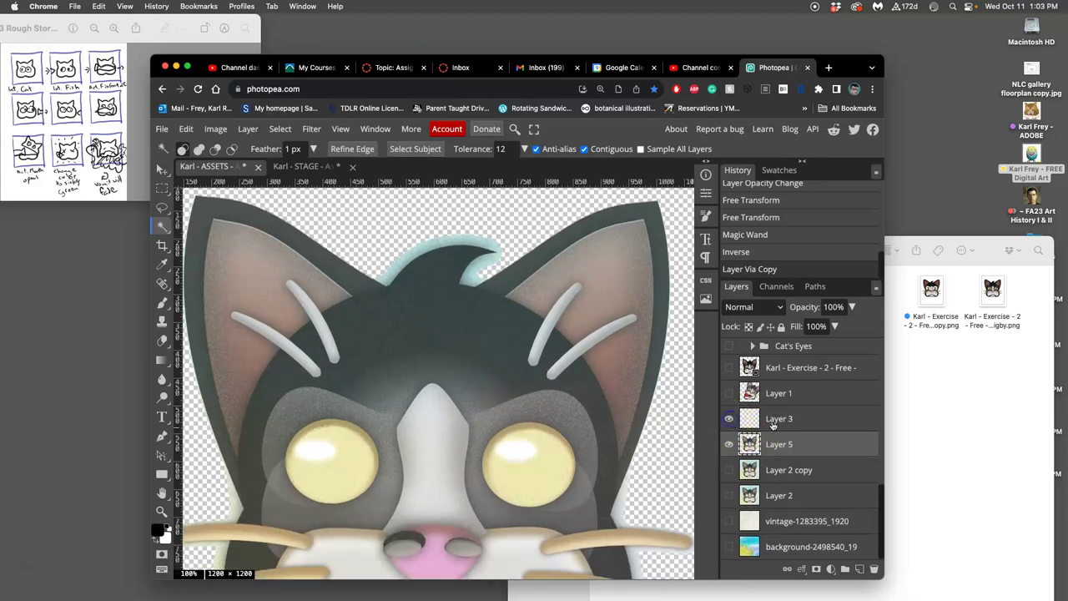
{"action": "left_click", "coordinate": [790, 421]}
{"action": "key", "text": "super+minus"}
{"action": "key", "text": "super+minus"}
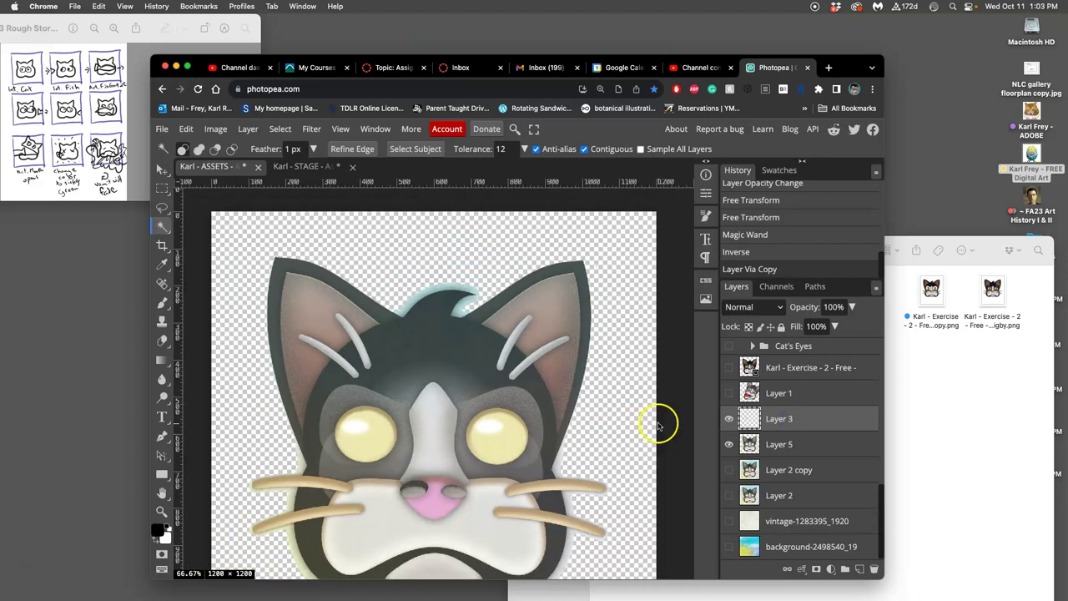
Duplicate Layer 5 twice with Cmd+J
{"action": "left_click", "coordinate": [781, 444]}
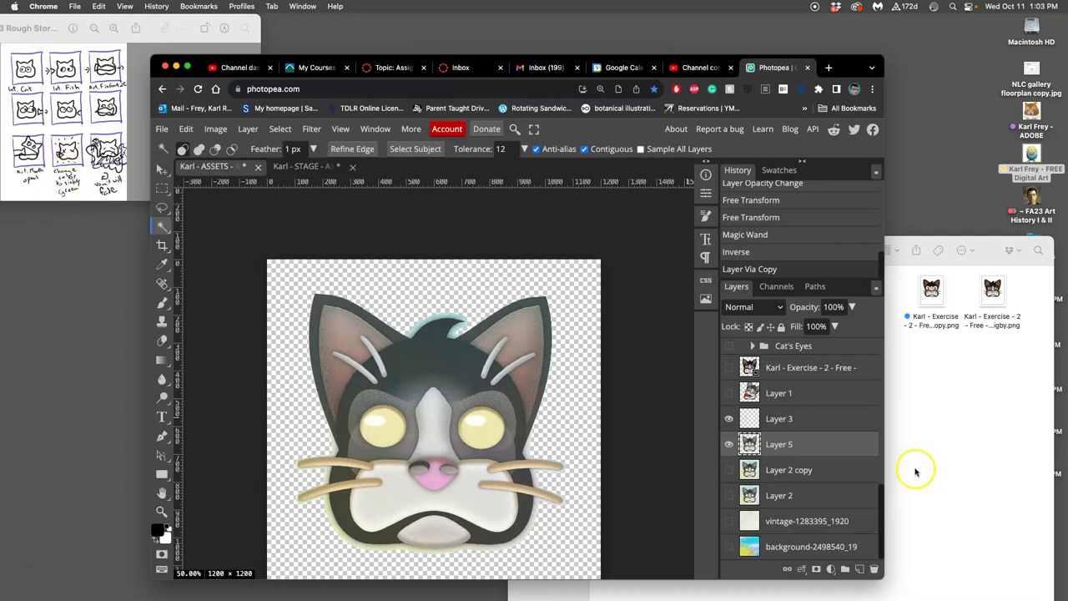
{"action": "left_click", "coordinate": [829, 451]}
{"action": "key", "text": "super+j"}
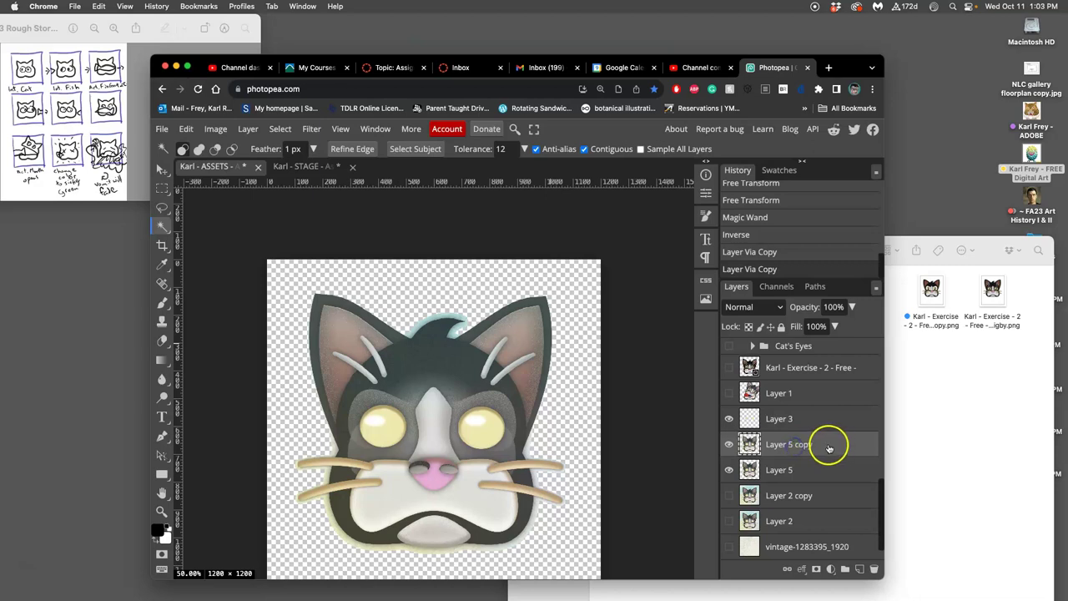
{"action": "key", "text": "super+j"}
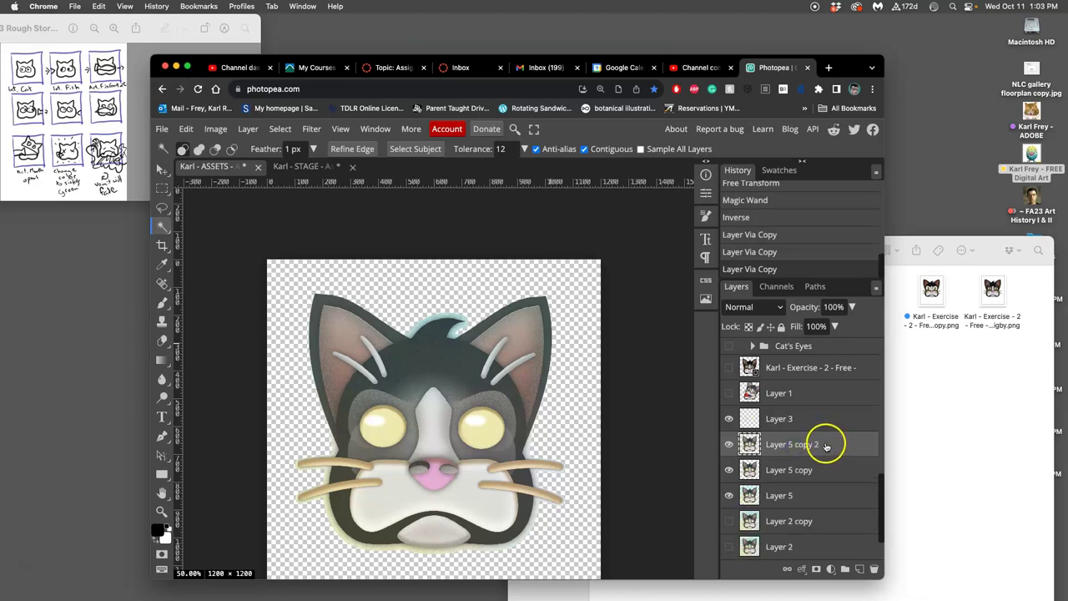
Delete the exercise image layer, hide Layer 5 copy 2, and select Layer 5 copy
{"action": "left_click", "coordinate": [790, 365]}
{"action": "key", "text": "Delete"}
{"action": "left_click", "coordinate": [784, 422]}
{"action": "left_click", "coordinate": [729, 418]}
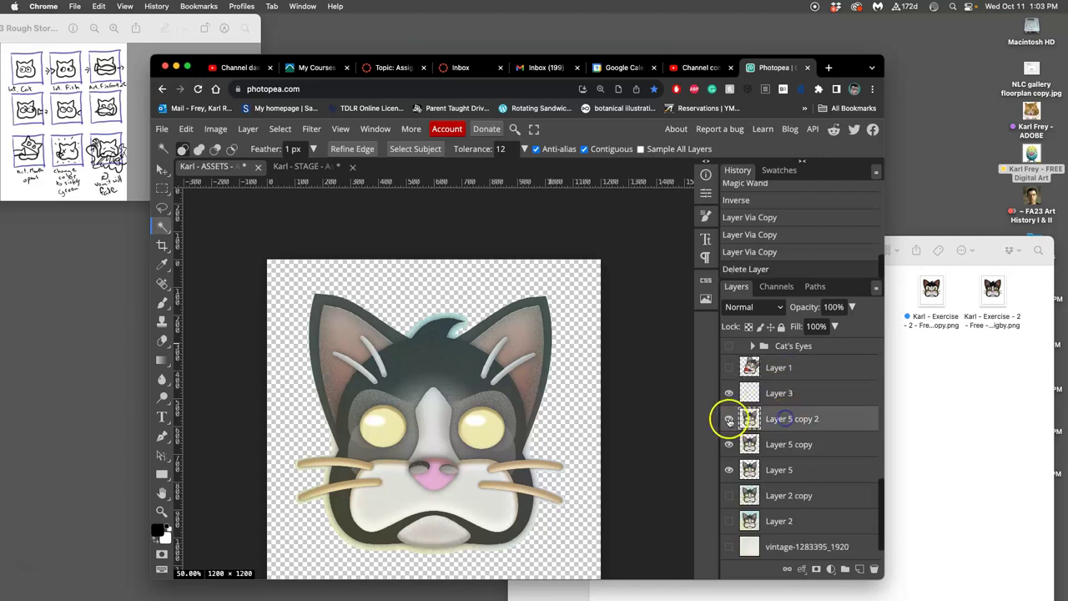
{"action": "left_click", "coordinate": [775, 443]}
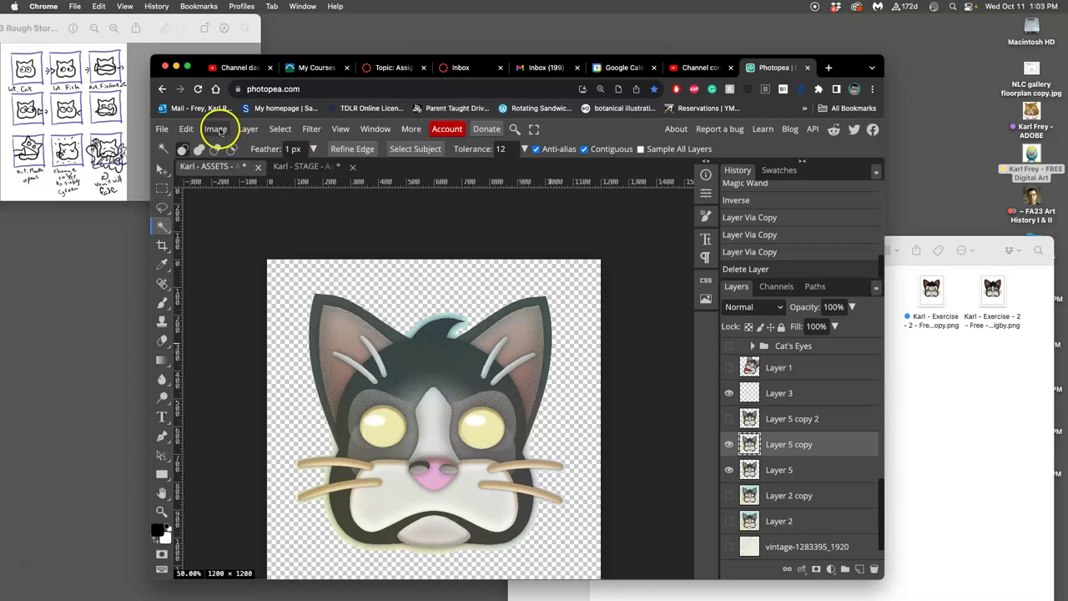
{"action": "scroll", "coordinate": [406, 241], "scroll_direction": "down", "scroll_amount": 3}
{"action": "scroll", "coordinate": [406, 241], "scroll_direction": "up", "scroll_amount": 1}
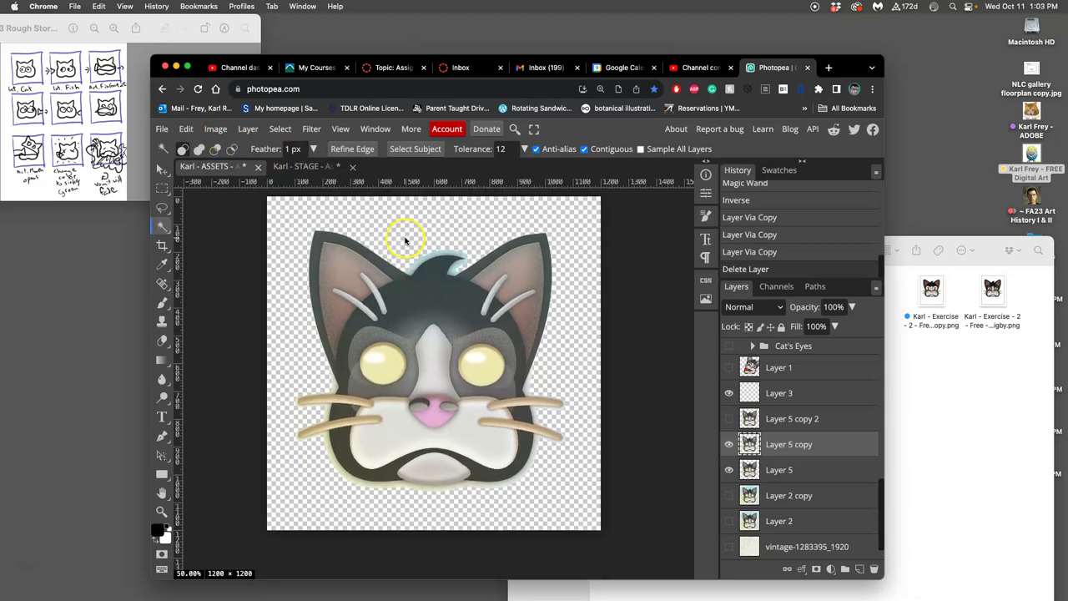
Tint Layer 5 copy teal-green with Hue/Saturation Colorize: Hue 147, Saturation 40, Lightness -1
{"action": "left_click", "coordinate": [217, 129]}
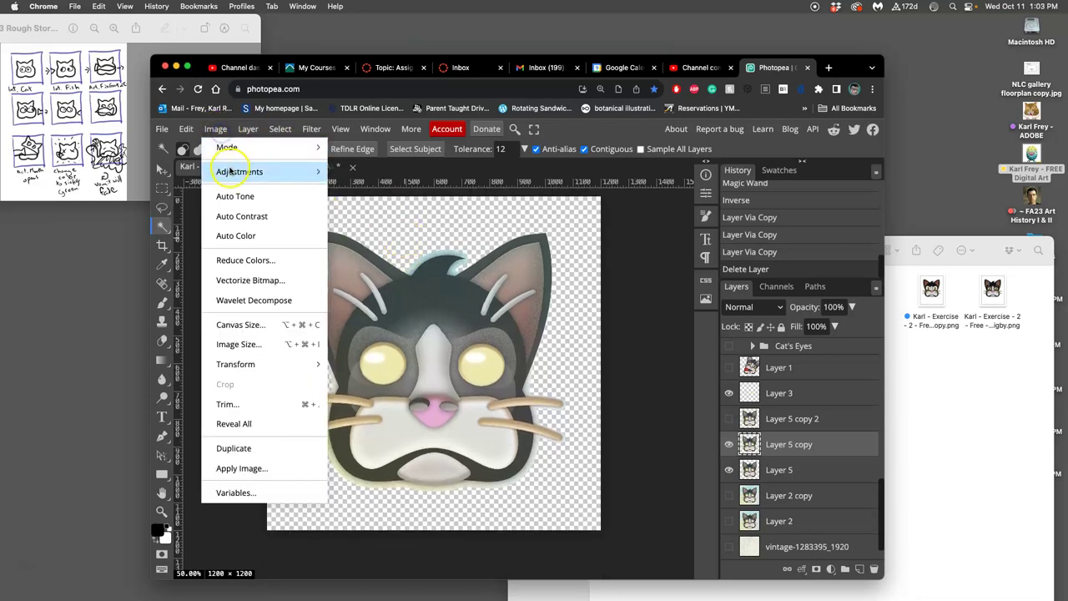
{"action": "mouse_move", "coordinate": [240, 171]}
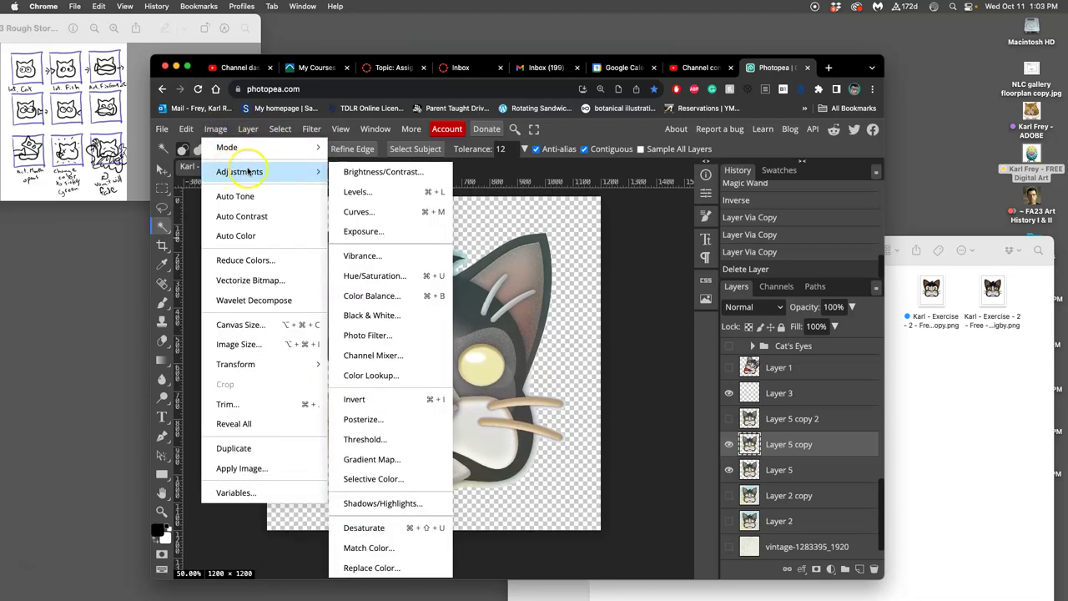
{"action": "left_click", "coordinate": [376, 275]}
{"action": "left_click_drag", "start_coordinate": [458, 226], "coordinate": [772, 212]}
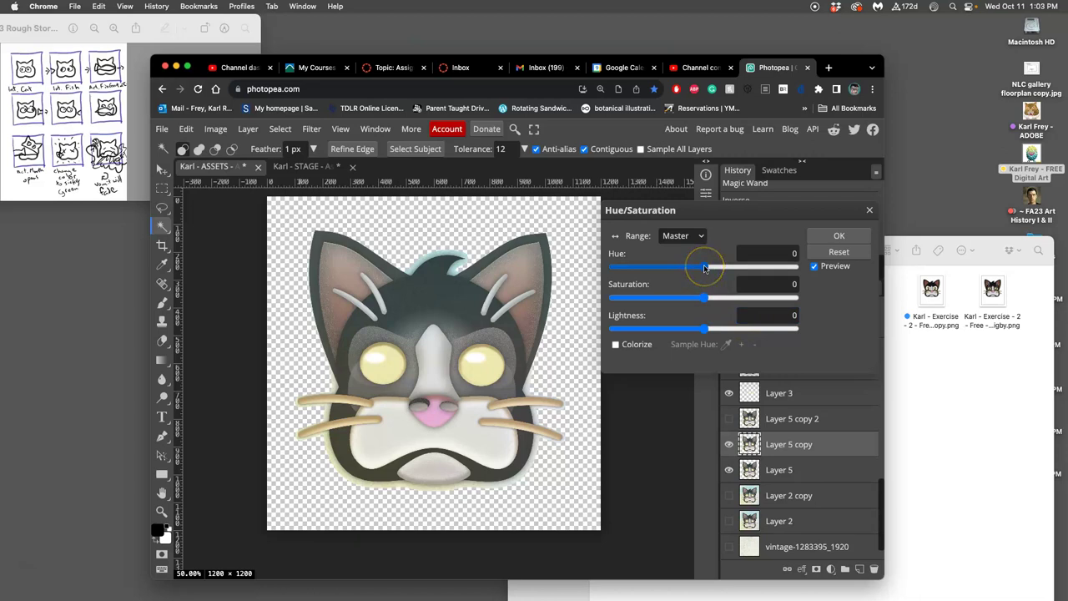
{"action": "mouse_move", "coordinate": [705, 267]}
{"action": "left_mouse_down"}
{"action": "mouse_move", "coordinate": [594, 264]}
{"action": "mouse_move", "coordinate": [703, 269]}
{"action": "left_mouse_up"}
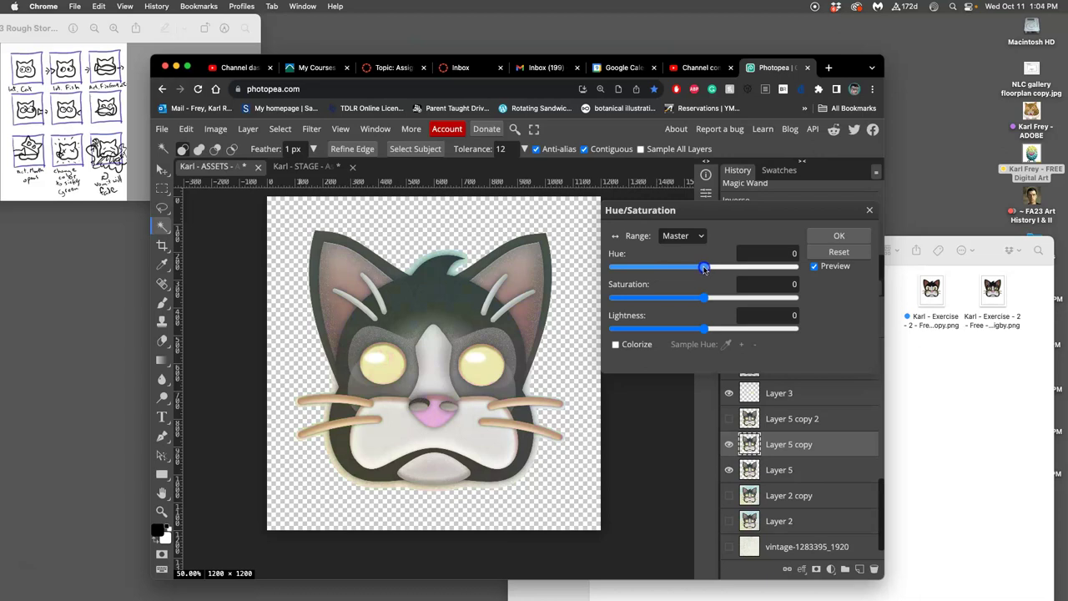
{"action": "left_click", "coordinate": [615, 345]}
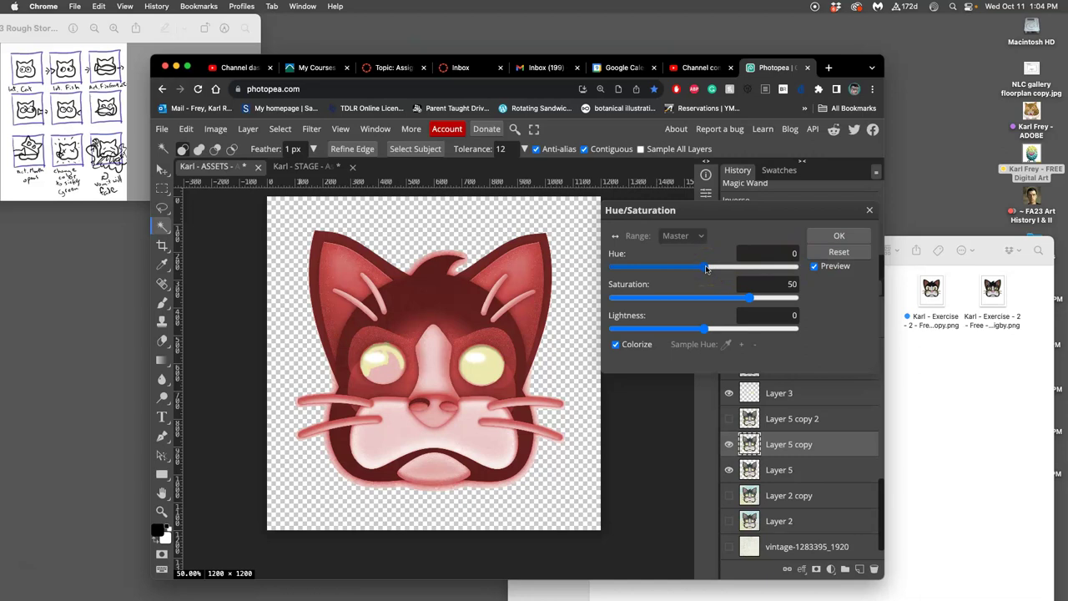
{"action": "left_click_drag", "start_coordinate": [706, 268], "coordinate": [741, 298]}
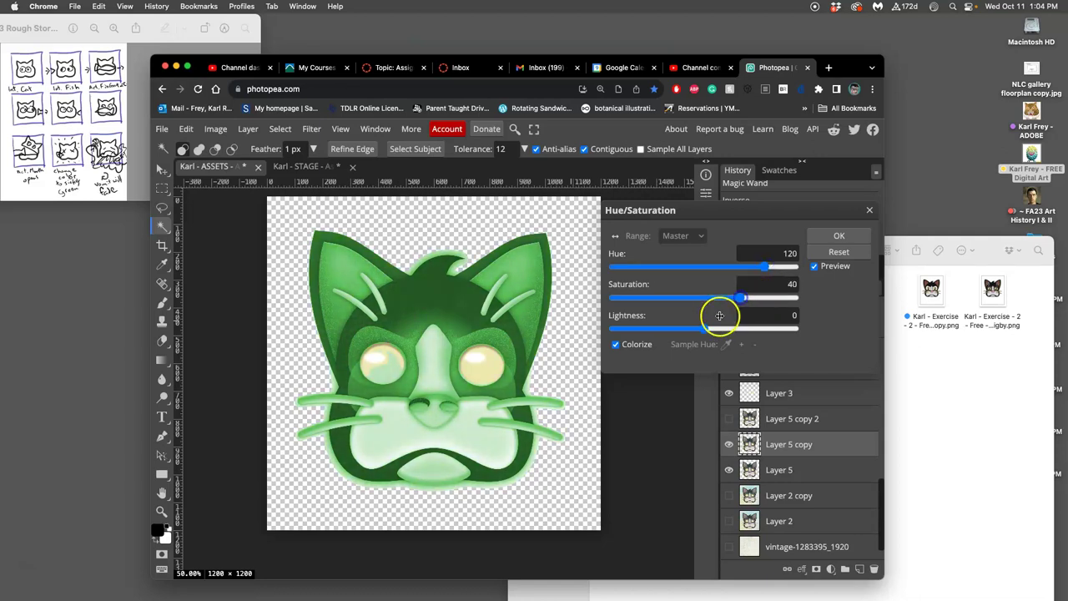
{"action": "left_click_drag", "start_coordinate": [706, 330], "coordinate": [703, 330]}
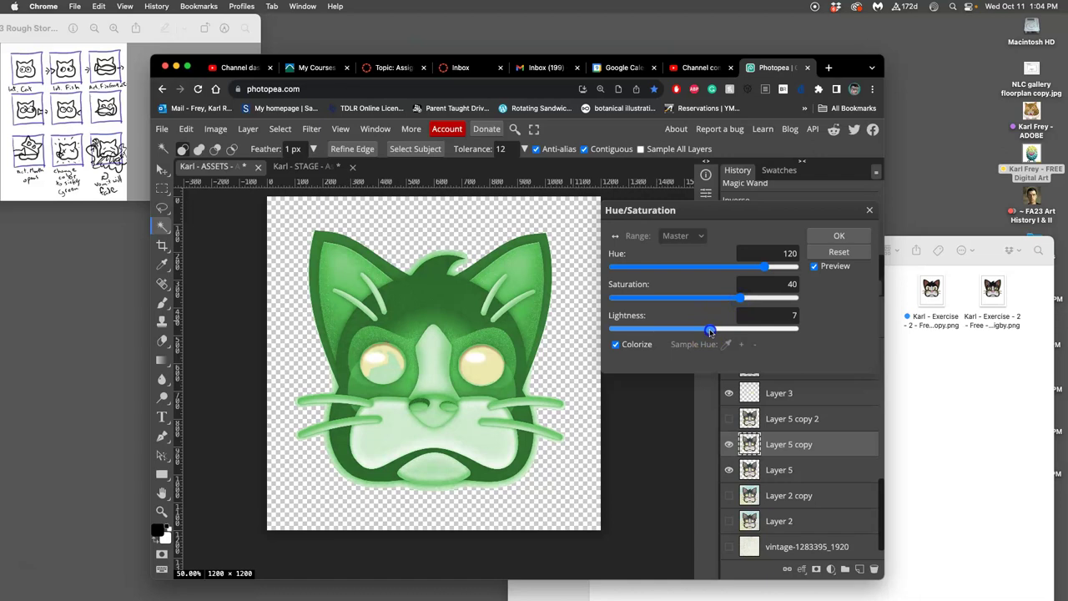
{"action": "left_click_drag", "start_coordinate": [746, 270], "coordinate": [777, 264]}
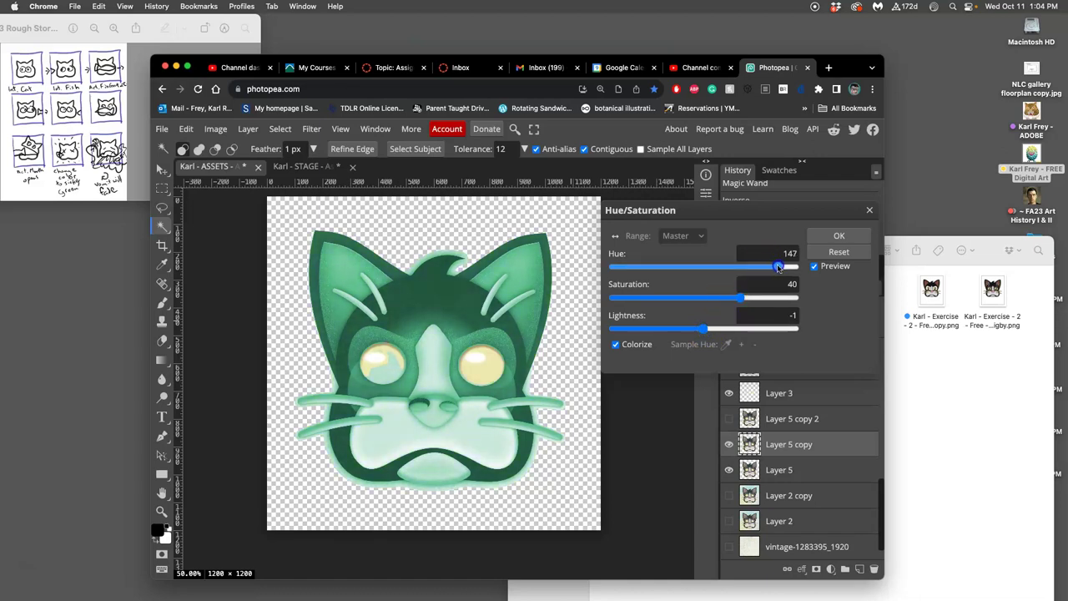
{"action": "left_click", "coordinate": [827, 237]}
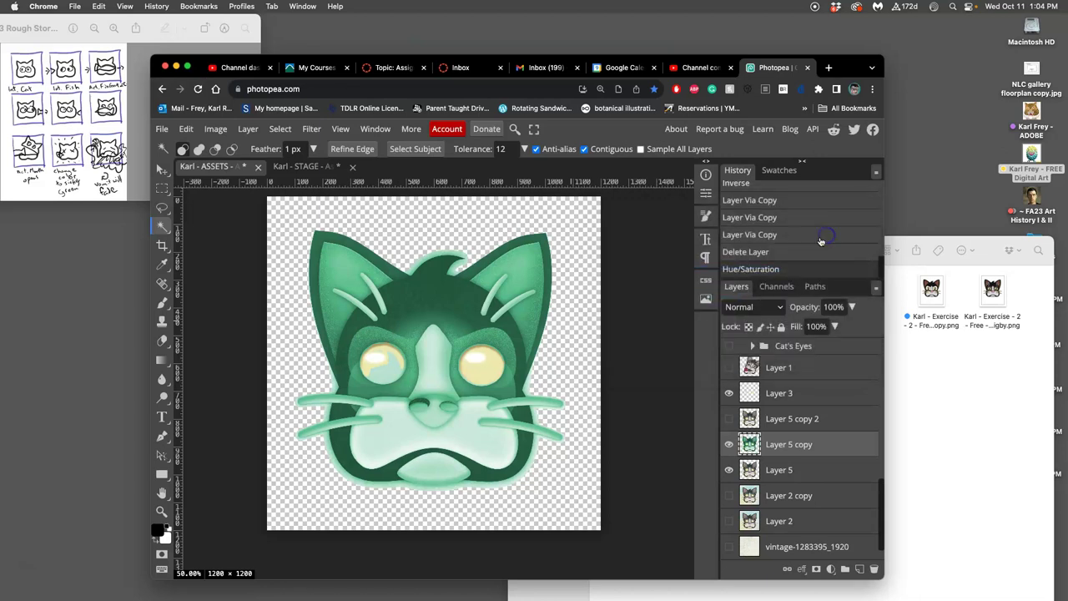
Drop the green Layer 5 copy to 0% opacity, lock it completely, and select Layer 5
{"action": "left_click", "coordinate": [852, 307]}
{"action": "left_click_drag", "start_coordinate": [852, 327], "coordinate": [846, 327]}
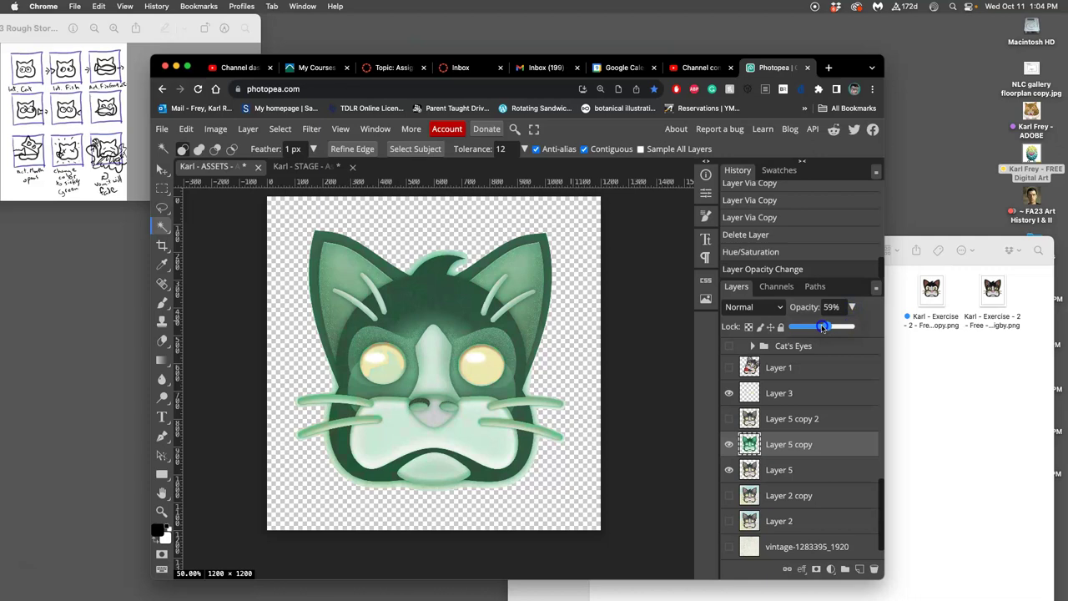
{"action": "left_click_drag", "start_coordinate": [817, 329], "coordinate": [790, 331]}
{"action": "left_click", "coordinate": [781, 328]}
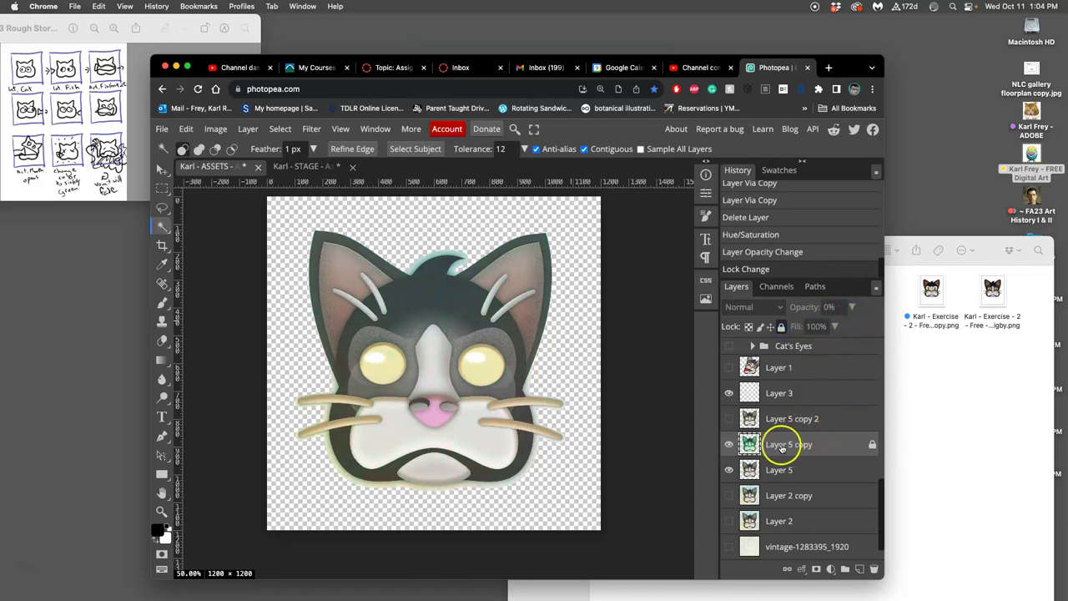
{"action": "left_click", "coordinate": [775, 471]}
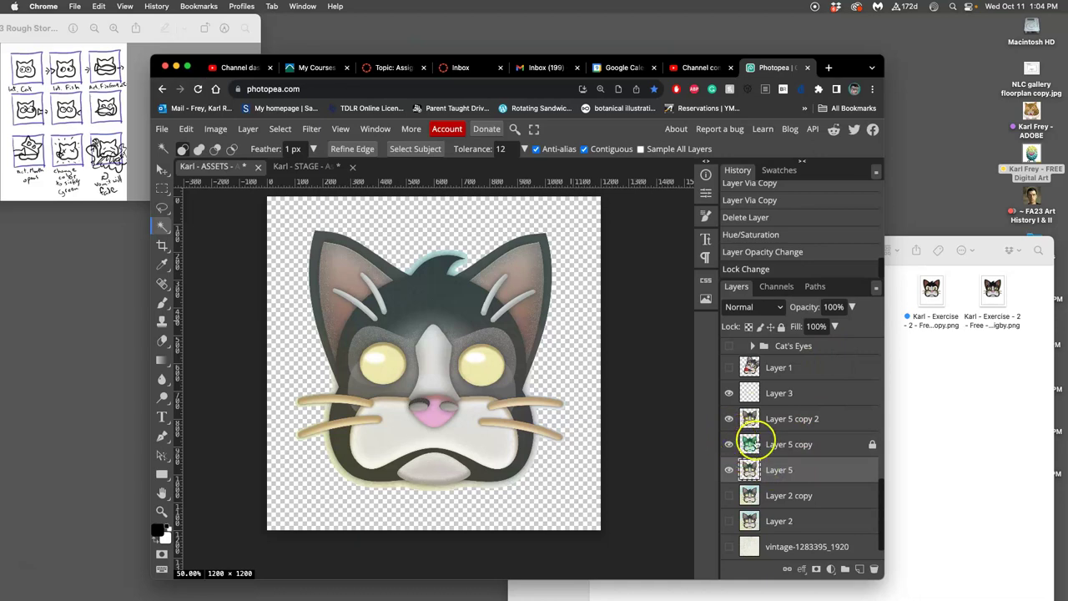
Delete Layer 5 copy 2 and toggle Layer 3 to compare the cat's eyes
{"action": "left_click", "coordinate": [761, 422]}
{"action": "key", "text": "Delete"}
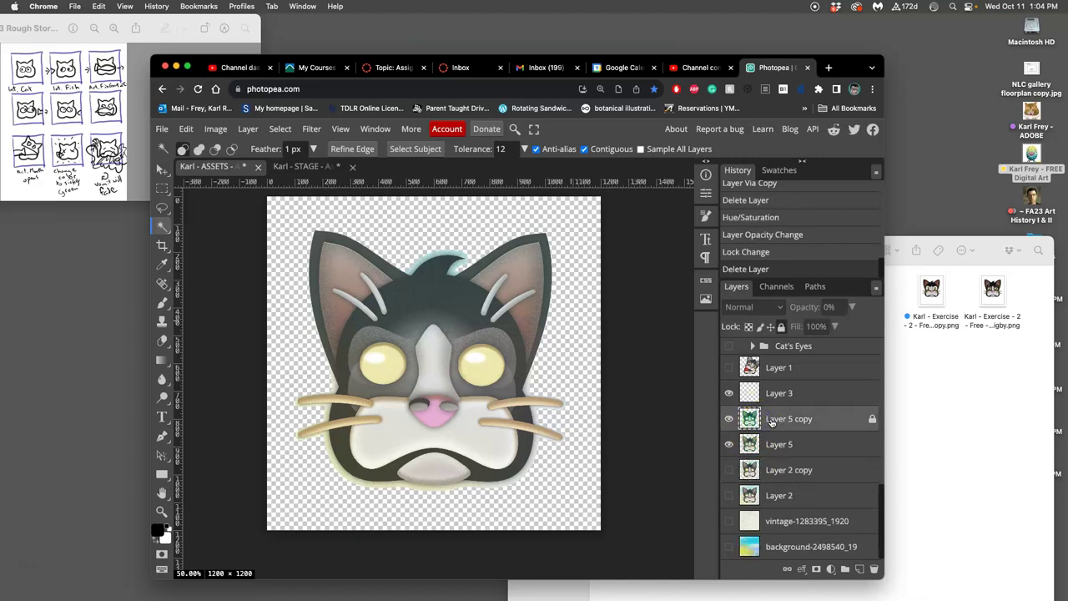
{"action": "left_click", "coordinate": [743, 392]}
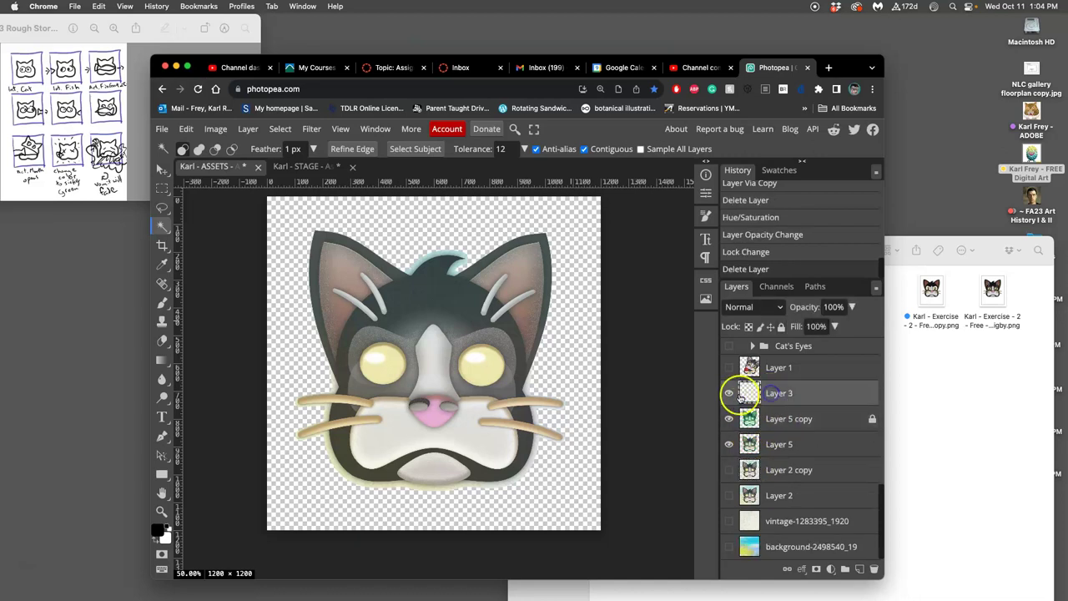
{"action": "left_click", "coordinate": [728, 393]}
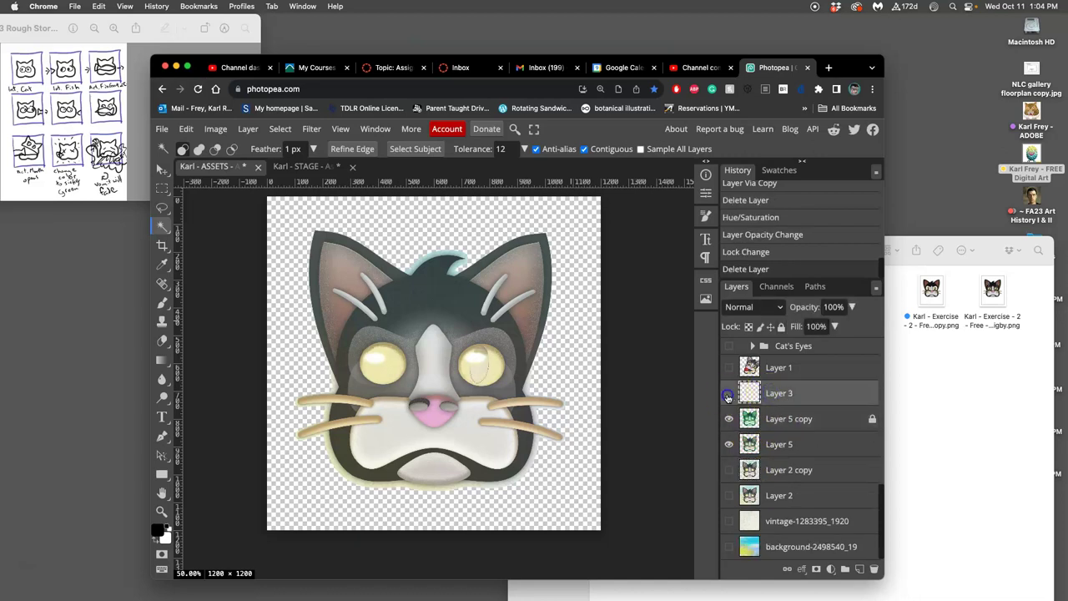
{"action": "left_click", "coordinate": [755, 444]}
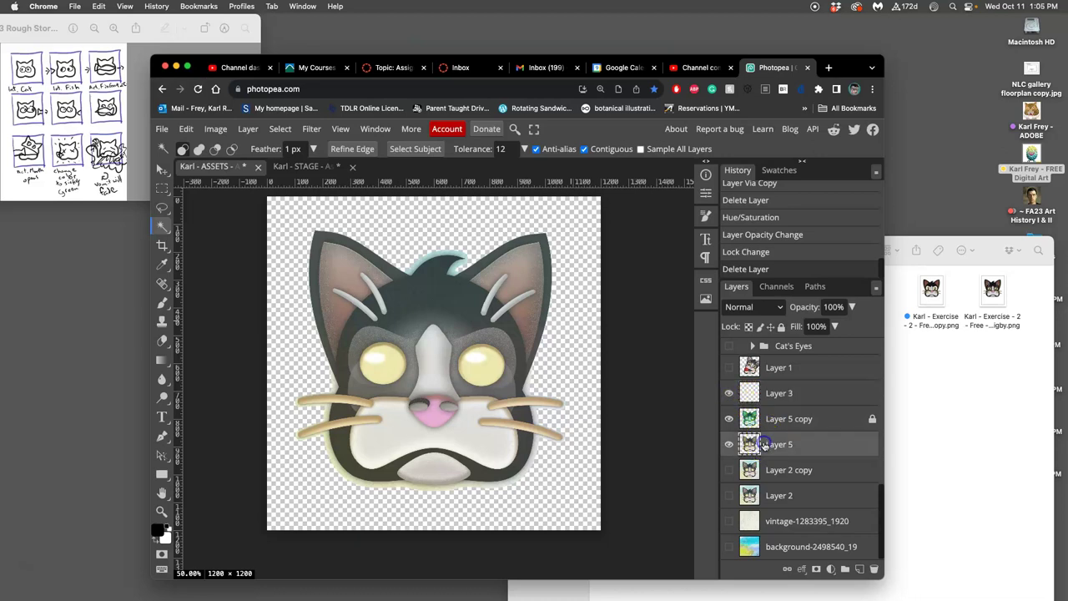
{"action": "left_click", "coordinate": [728, 394]}
{"action": "left_click", "coordinate": [730, 394]}
{"action": "left_click", "coordinate": [769, 400]}
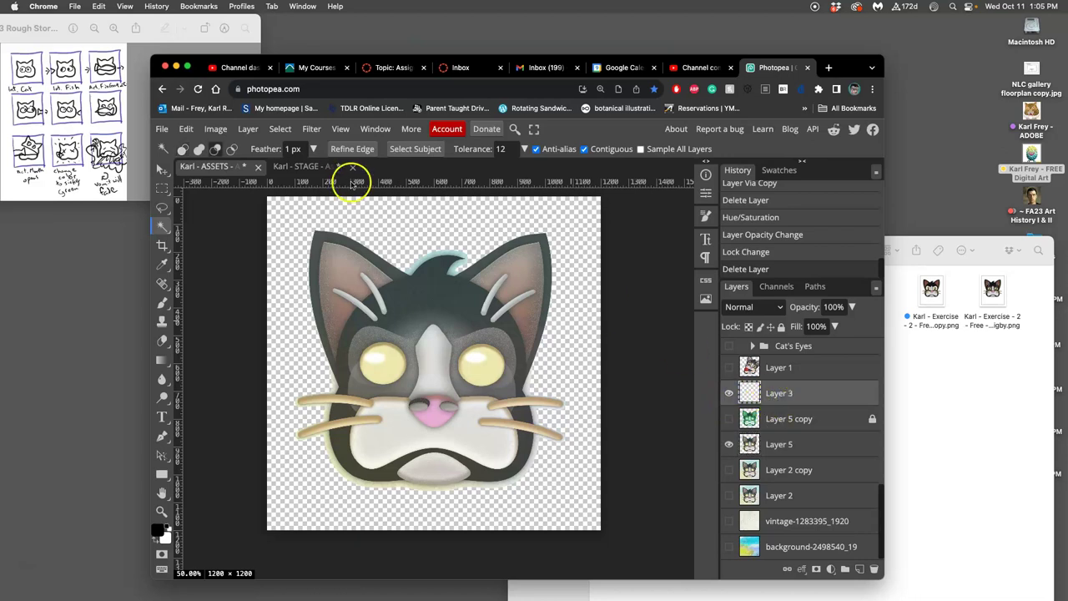
Merge Layer 3 and Layer 5, leaving only the merged Layer 3 visible
{"action": "left_click", "coordinate": [780, 448], "text": "shift"}
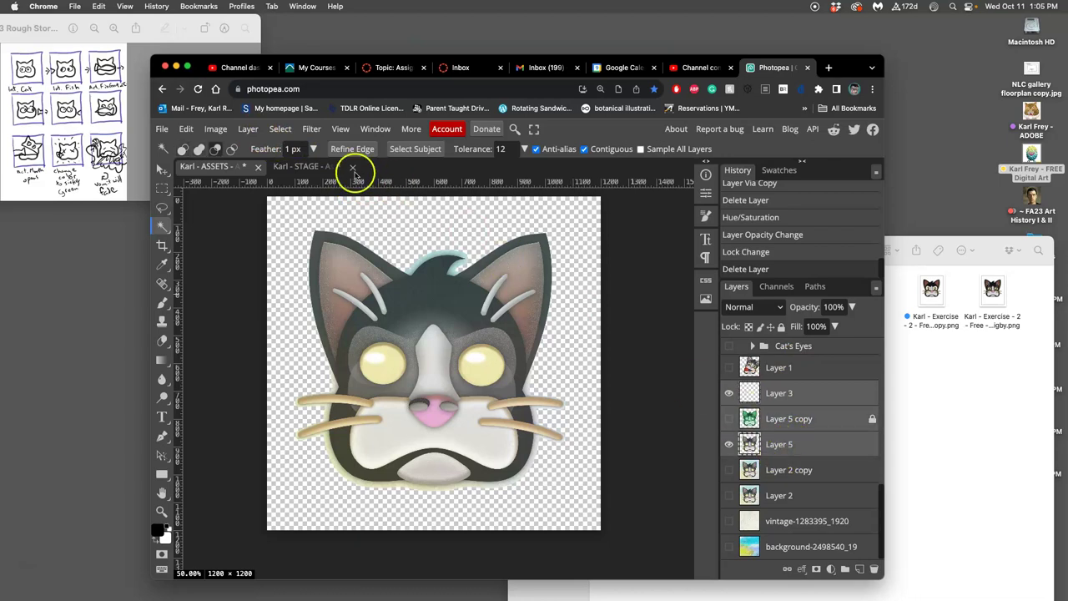
{"action": "left_click", "coordinate": [247, 129]}
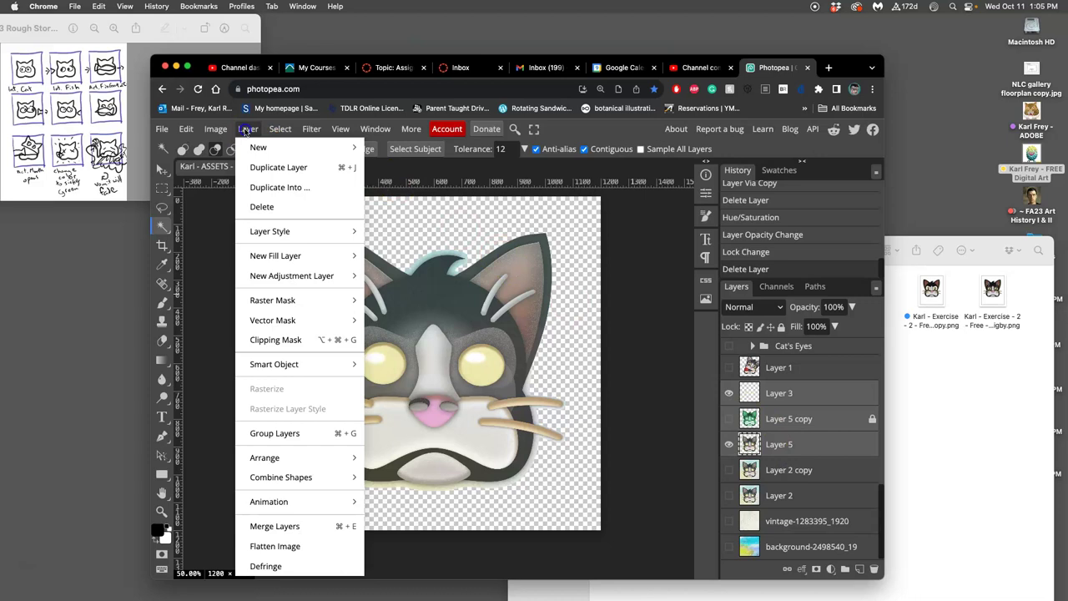
{"action": "left_click", "coordinate": [290, 526]}
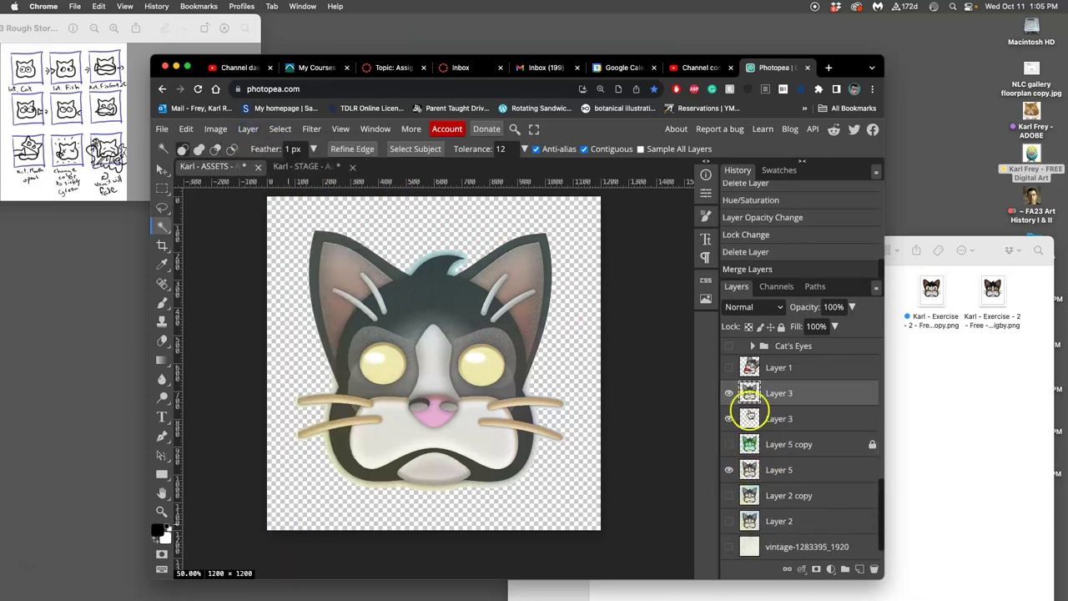
{"action": "left_click", "coordinate": [729, 419]}
{"action": "left_click", "coordinate": [729, 470]}
{"action": "left_click", "coordinate": [728, 394]}
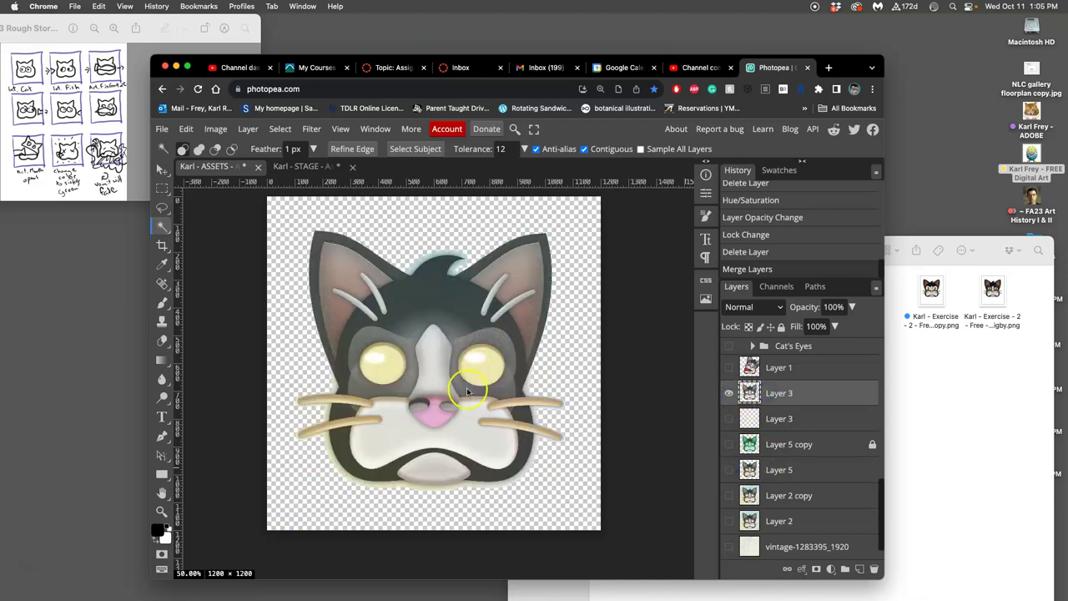
Ellipse-select the cat's left eye and copy it onto new Layer 6
{"action": "right_click", "coordinate": [162, 189]}
{"action": "left_click", "coordinate": [189, 209]}
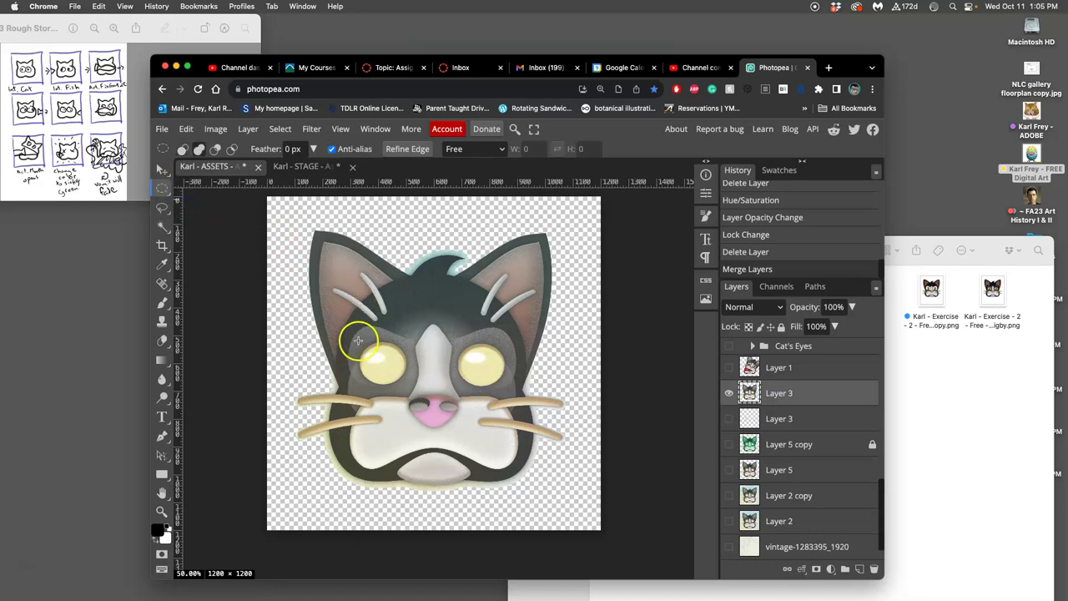
{"action": "left_click_drag", "start_coordinate": [357, 340], "coordinate": [415, 384]}
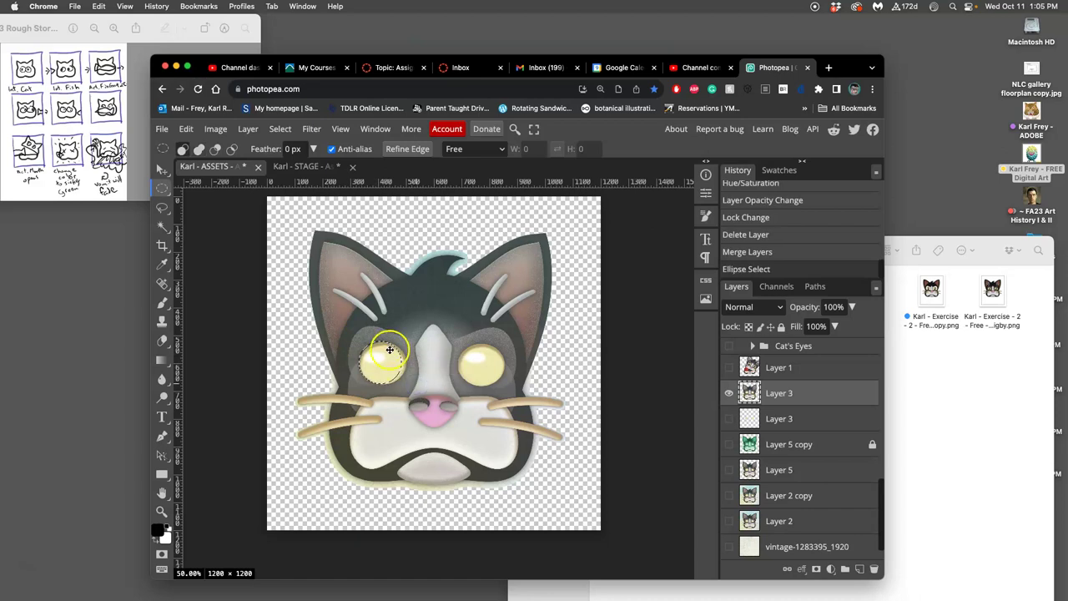
{"action": "left_click", "coordinate": [358, 335]}
{"action": "left_click_drag", "start_coordinate": [355, 331], "coordinate": [383, 365]}
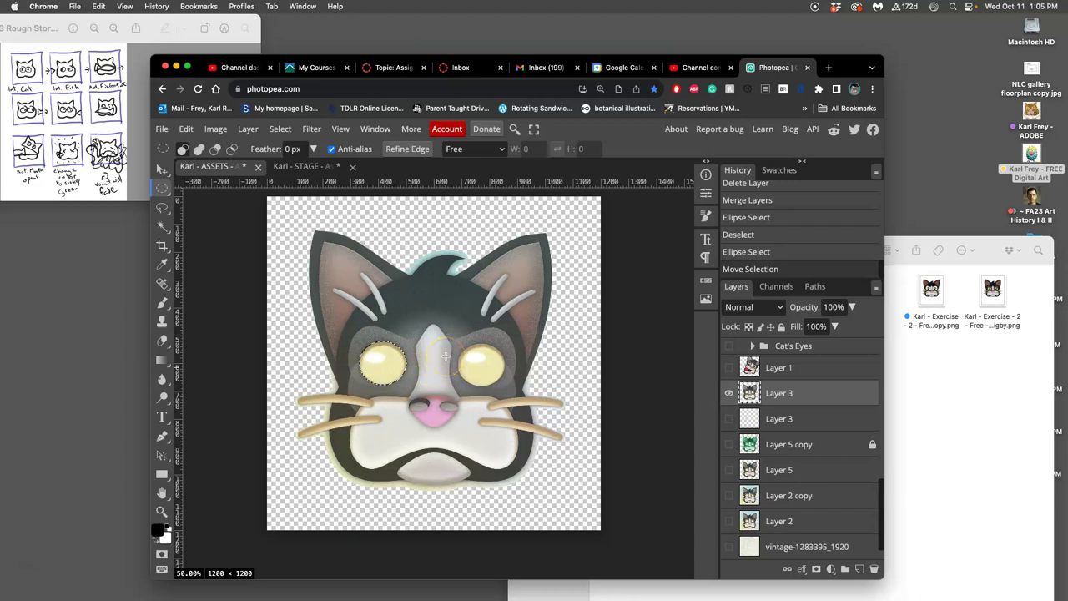
{"action": "key", "text": "super+j"}
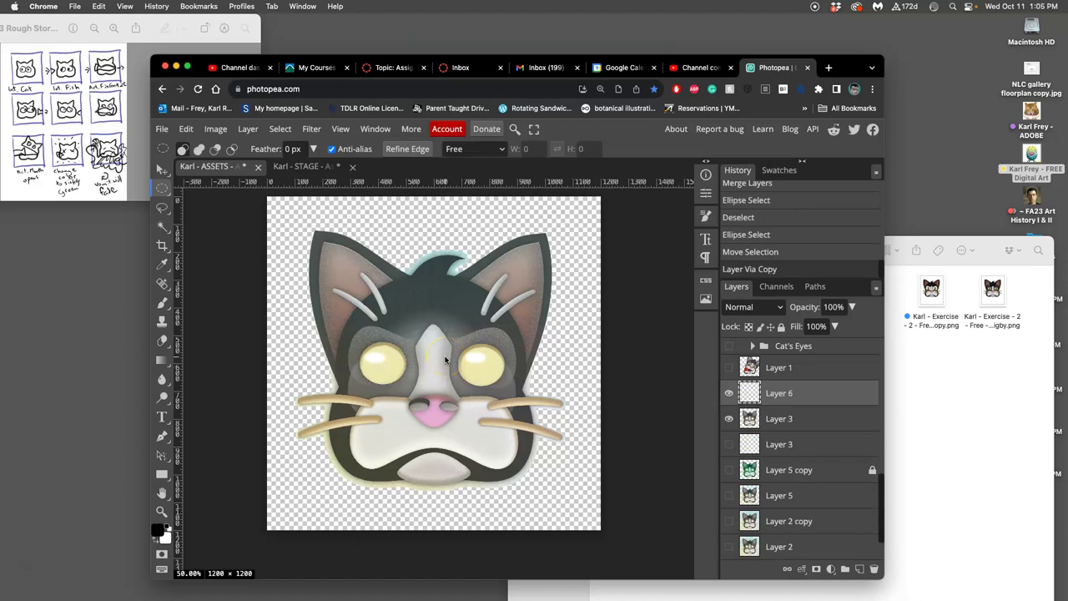
Select the eye shape from Layer 6, move it to the right eye, and copy it from Layer 3 onto Layer 7
{"action": "left_click", "coordinate": [789, 418]}
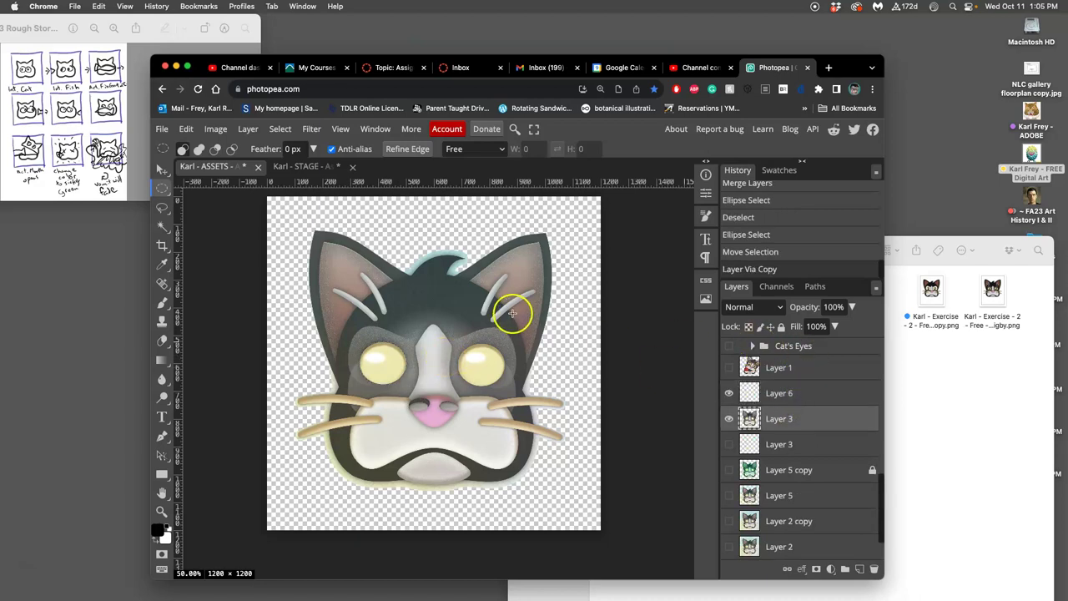
{"action": "left_click", "coordinate": [162, 226]}
{"action": "left_click", "coordinate": [839, 400]}
{"action": "left_click", "coordinate": [468, 326]}
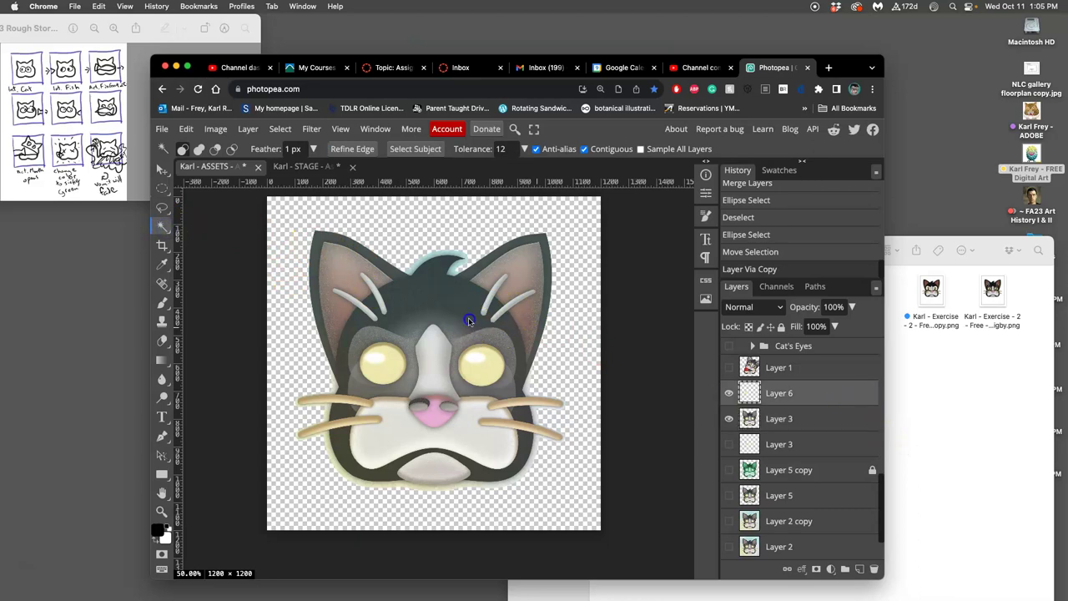
{"action": "left_click", "coordinate": [281, 128]}
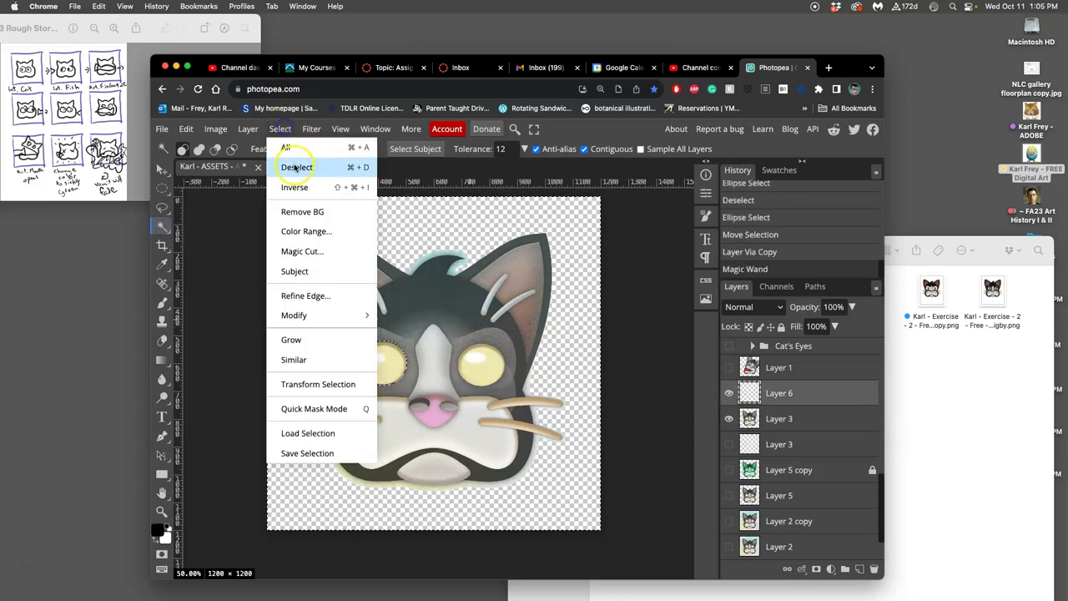
{"action": "left_click", "coordinate": [288, 165]}
{"action": "left_click", "coordinate": [162, 187]}
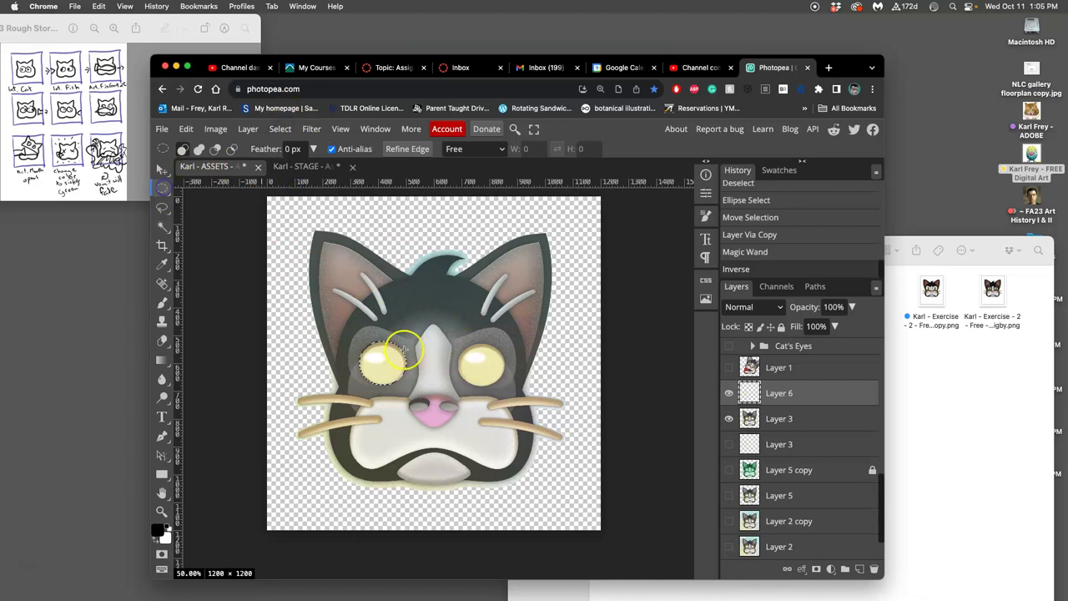
{"action": "left_click_drag", "start_coordinate": [389, 365], "coordinate": [488, 366]}
{"action": "left_click", "coordinate": [774, 421]}
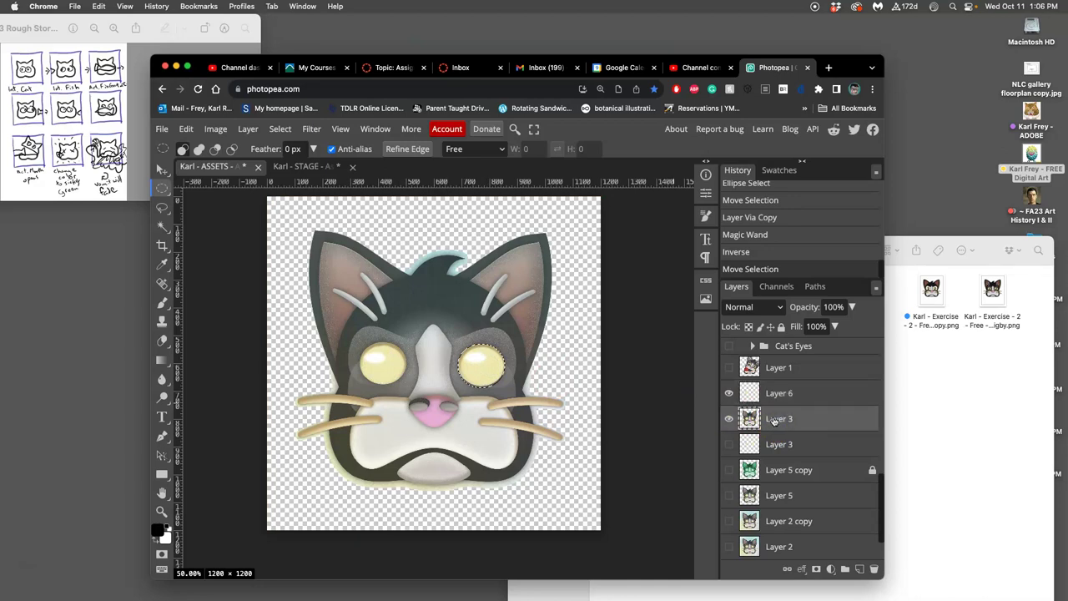
{"action": "key", "text": "super+j"}
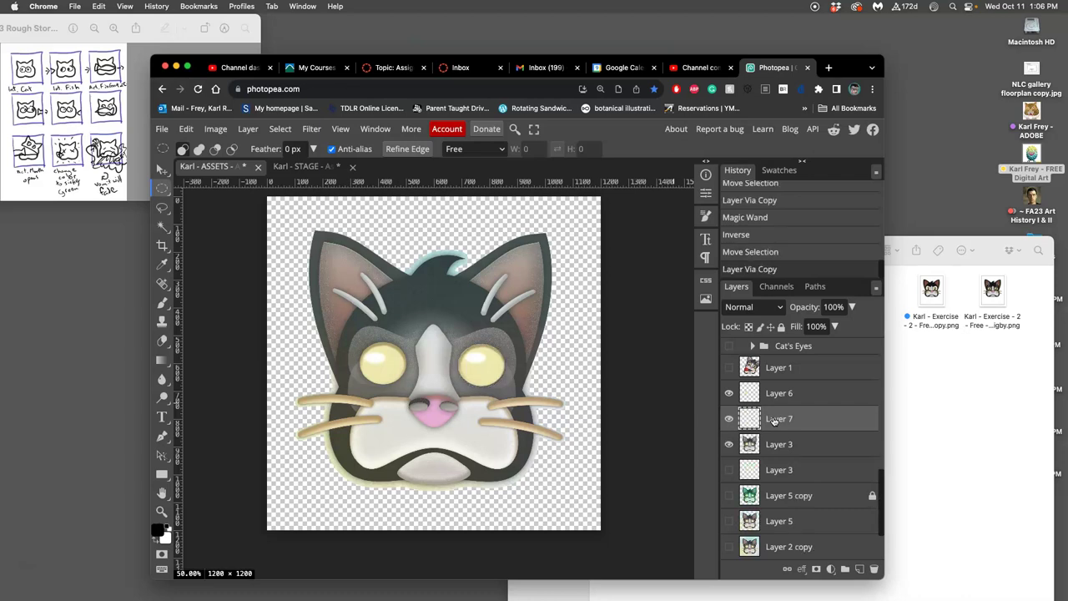
Hide merged Layer 3, show Layer 5's cat face, and unlock the green Layer 5 copy
{"action": "left_click", "coordinate": [729, 445]}
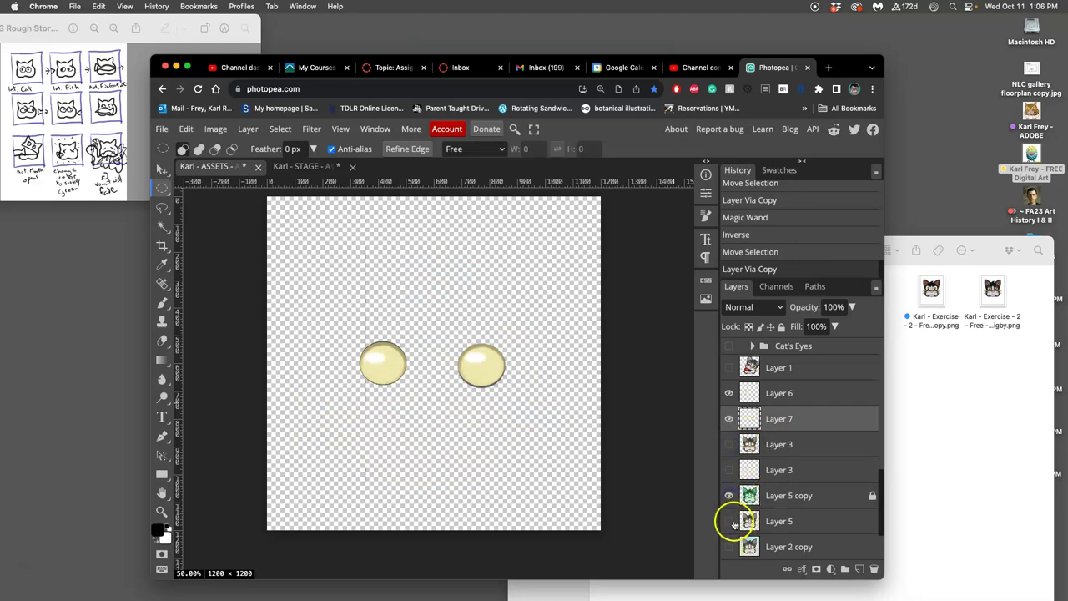
{"action": "left_click", "coordinate": [729, 521]}
{"action": "left_click", "coordinate": [782, 494]}
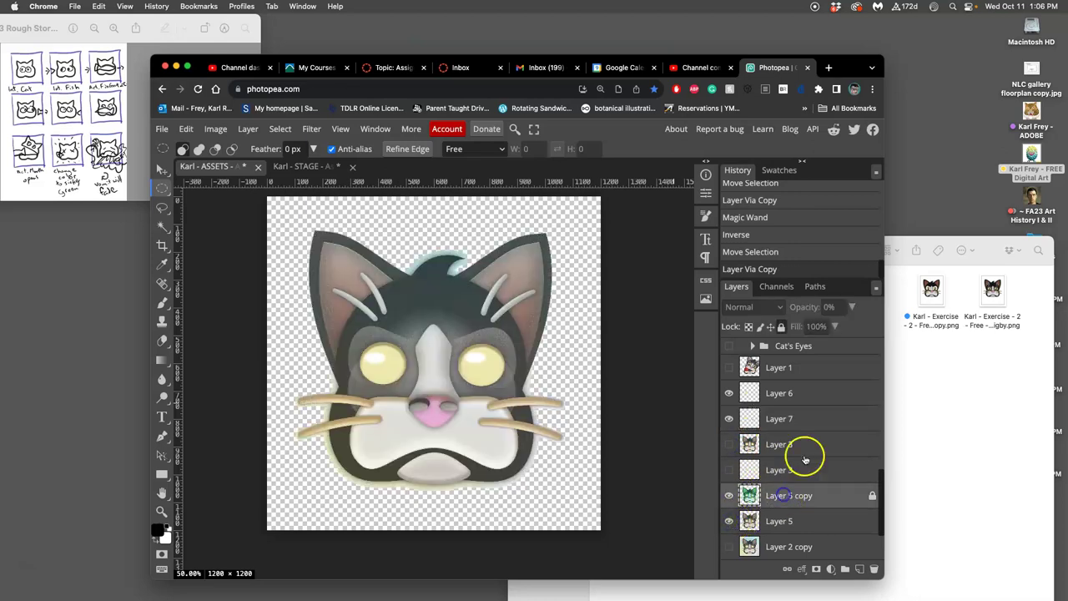
{"action": "left_click", "coordinate": [834, 308]}
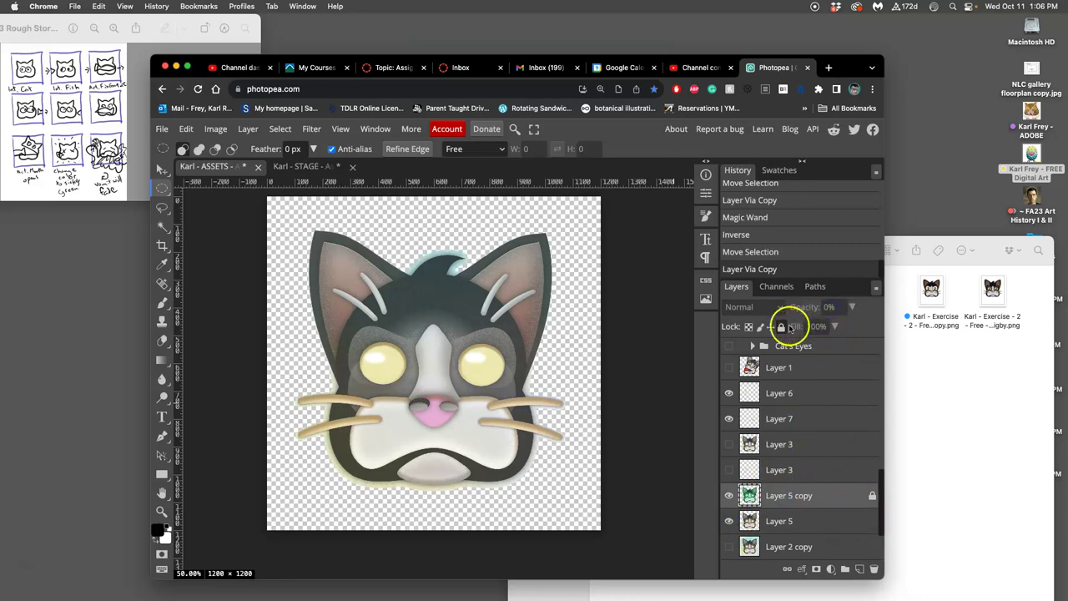
{"action": "left_click", "coordinate": [782, 327]}
Adjust Layer 5 copy's opacity, then move the merged Layer 3 higher in the stack
{"action": "left_click", "coordinate": [852, 308]}
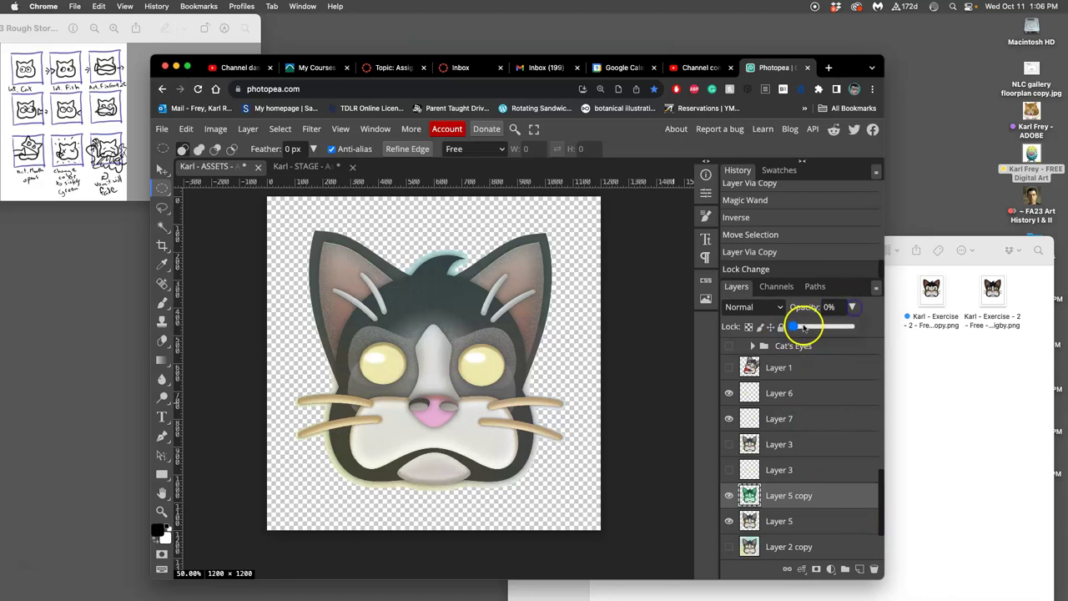
{"action": "left_click_drag", "start_coordinate": [794, 328], "coordinate": [799, 328]}
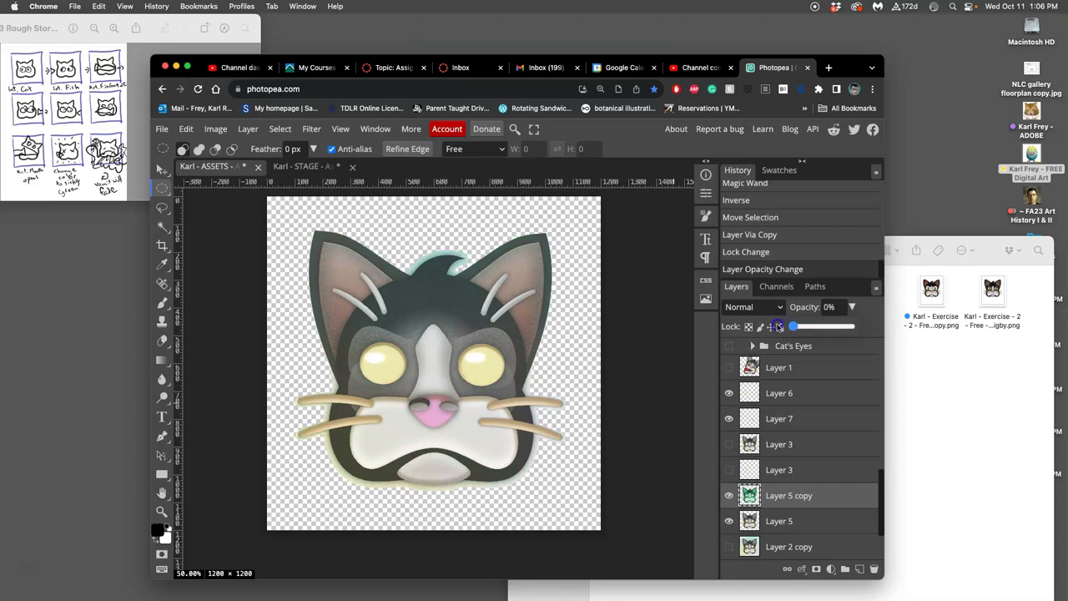
{"action": "left_click_drag", "start_coordinate": [792, 327], "coordinate": [829, 328]}
{"action": "left_click", "coordinate": [750, 494]}
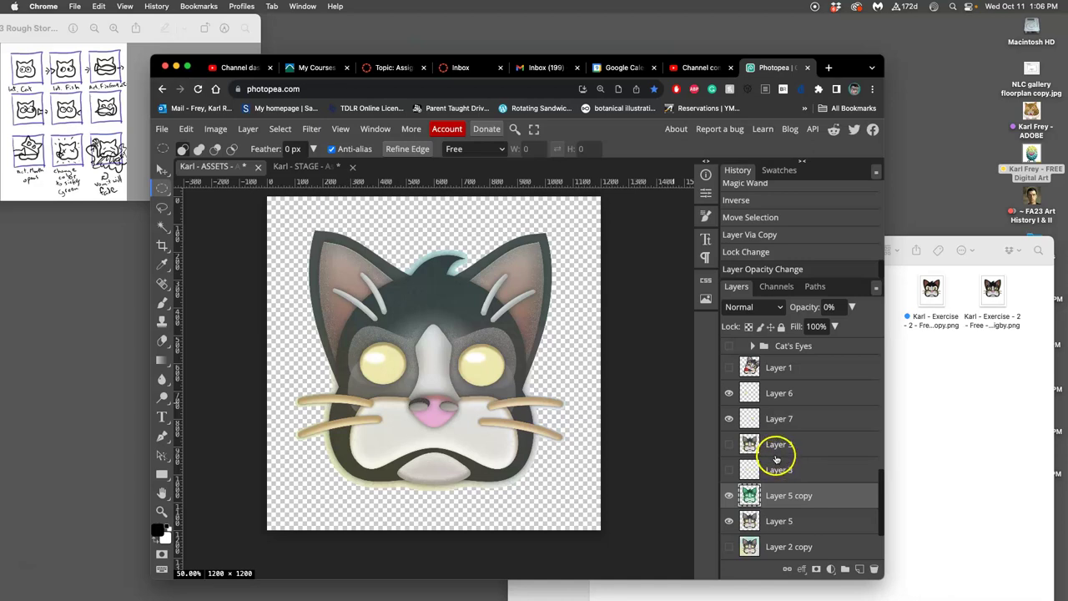
{"action": "mouse_move", "coordinate": [776, 450]}
{"action": "left_mouse_down"}
{"action": "mouse_move", "coordinate": [733, 402]}
{"action": "mouse_move", "coordinate": [740, 425]}
{"action": "mouse_move", "coordinate": [727, 381]}
{"action": "left_mouse_up"}
{"action": "scroll", "coordinate": [808, 430], "scroll_direction": "up", "scroll_amount": 5}
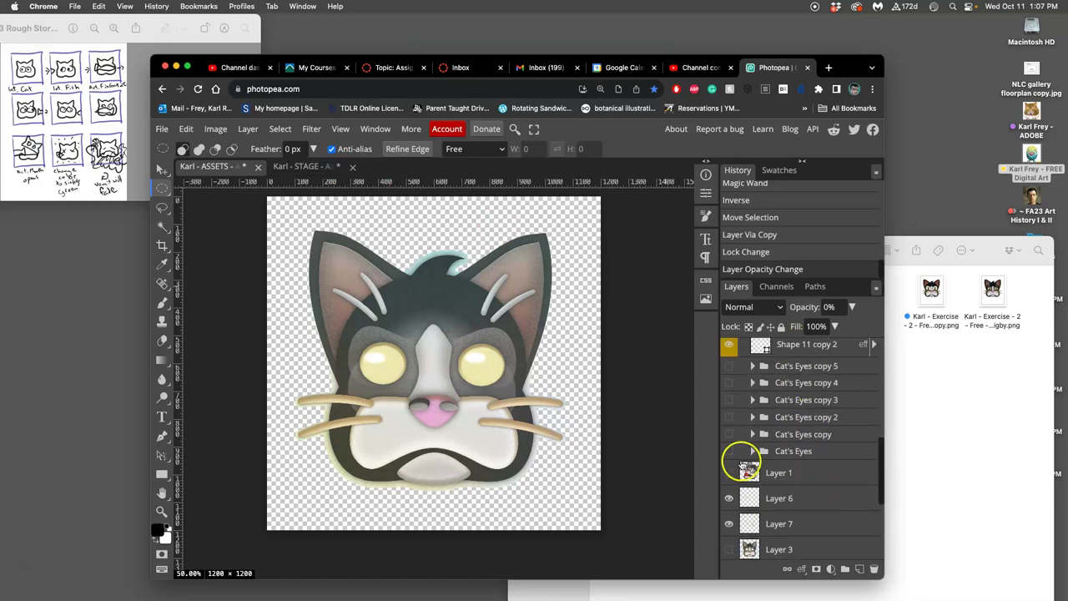
Turn on the Cat's Eyes, vintage texture, blue-yellow background, Layer 2 and Layer 2 copy in ASSETS
{"action": "left_click", "coordinate": [729, 451]}
{"action": "left_click", "coordinate": [307, 167]}
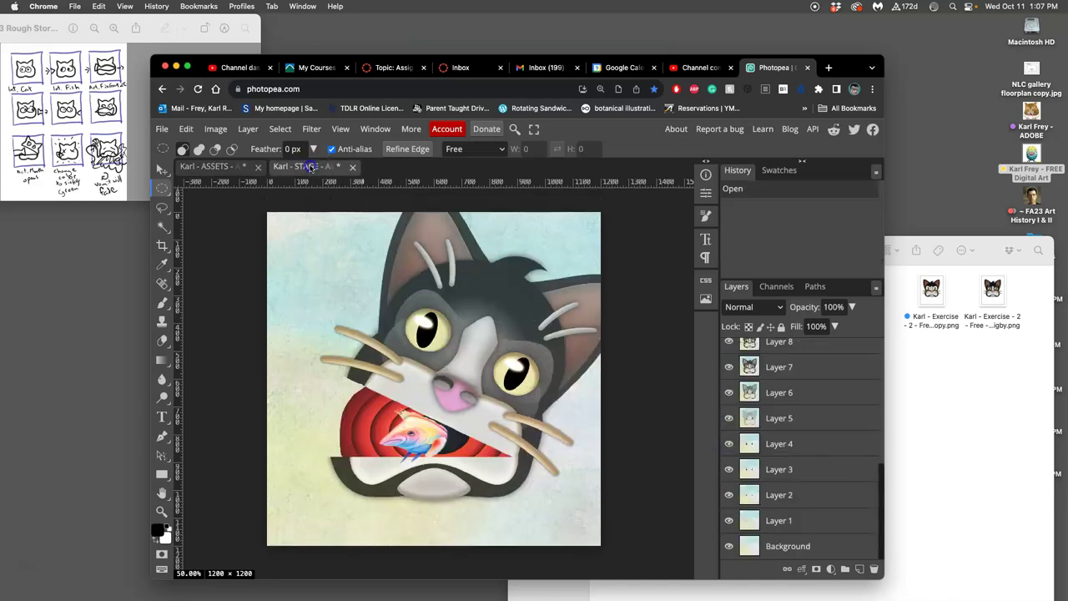
{"action": "left_click", "coordinate": [219, 174]}
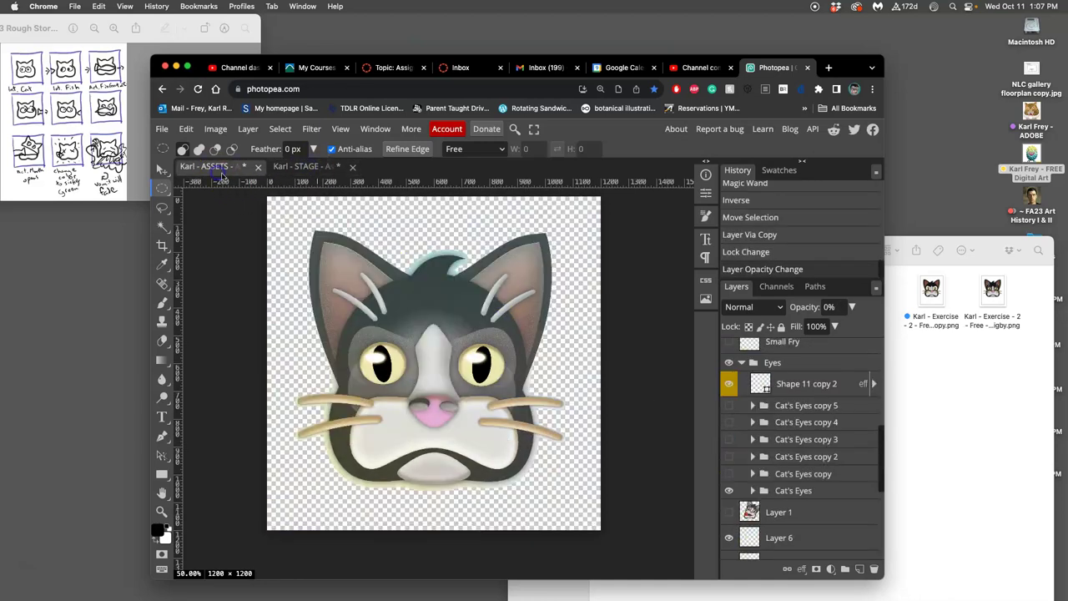
{"action": "scroll", "coordinate": [787, 448], "scroll_direction": "down", "scroll_amount": 5}
{"action": "left_click", "coordinate": [728, 521]}
{"action": "left_click", "coordinate": [731, 547]}
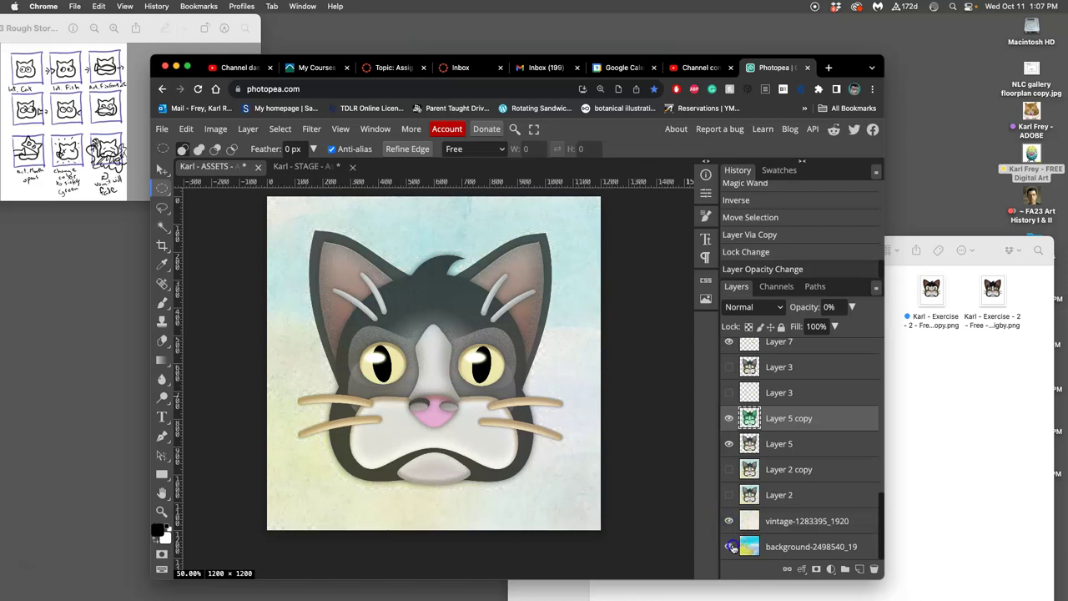
{"action": "left_click", "coordinate": [729, 498]}
{"action": "left_click", "coordinate": [730, 470]}
{"action": "left_click", "coordinate": [732, 444]}
{"action": "scroll", "coordinate": [749, 417], "scroll_direction": "up", "scroll_amount": 1}
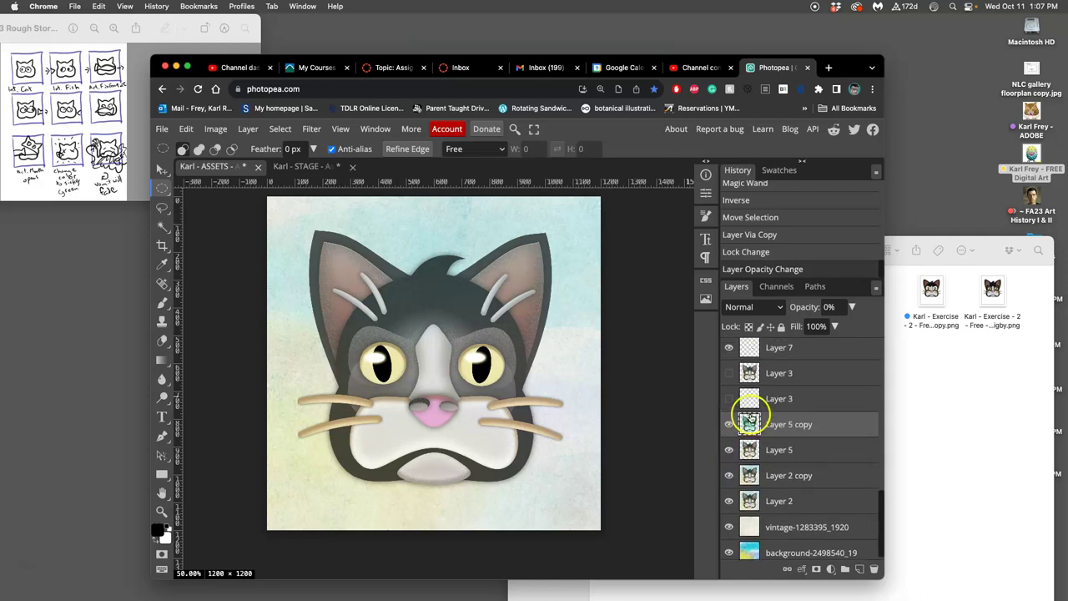
{"action": "left_click", "coordinate": [306, 167]}
{"action": "left_click", "coordinate": [232, 167]}
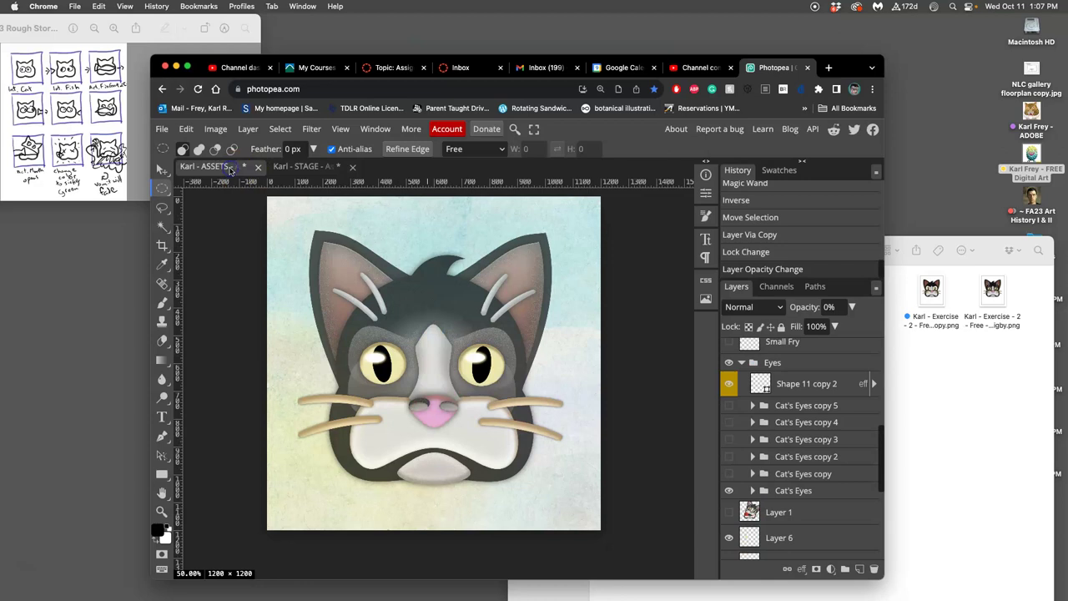
{"action": "scroll", "coordinate": [584, 405], "scroll_direction": "up", "scroll_amount": 1}
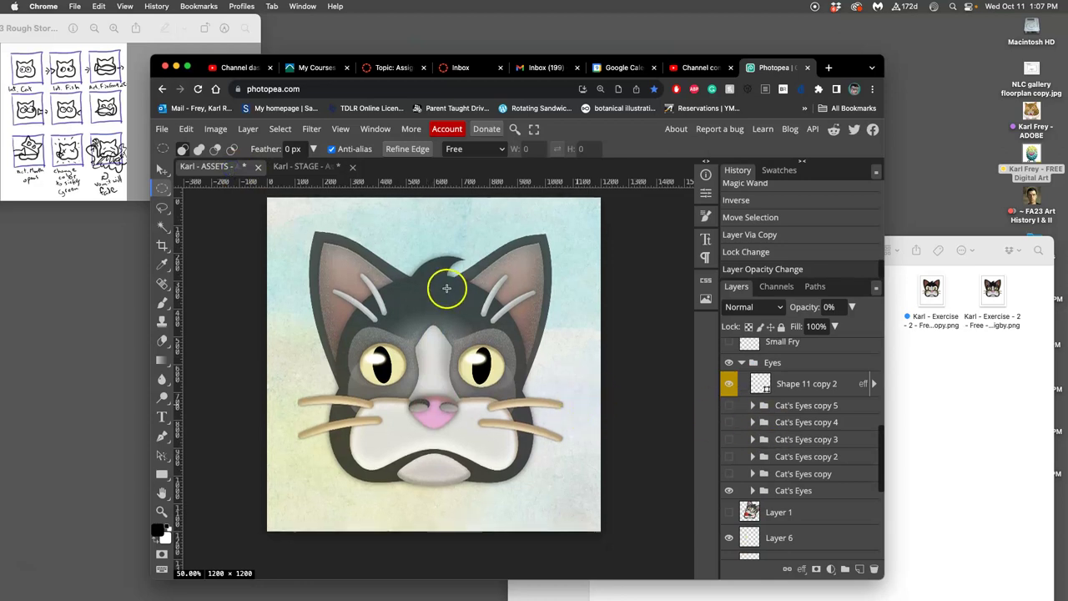
Save the ASSETS document, confirming the save-changes prompt
{"action": "key", "text": "super+s"}
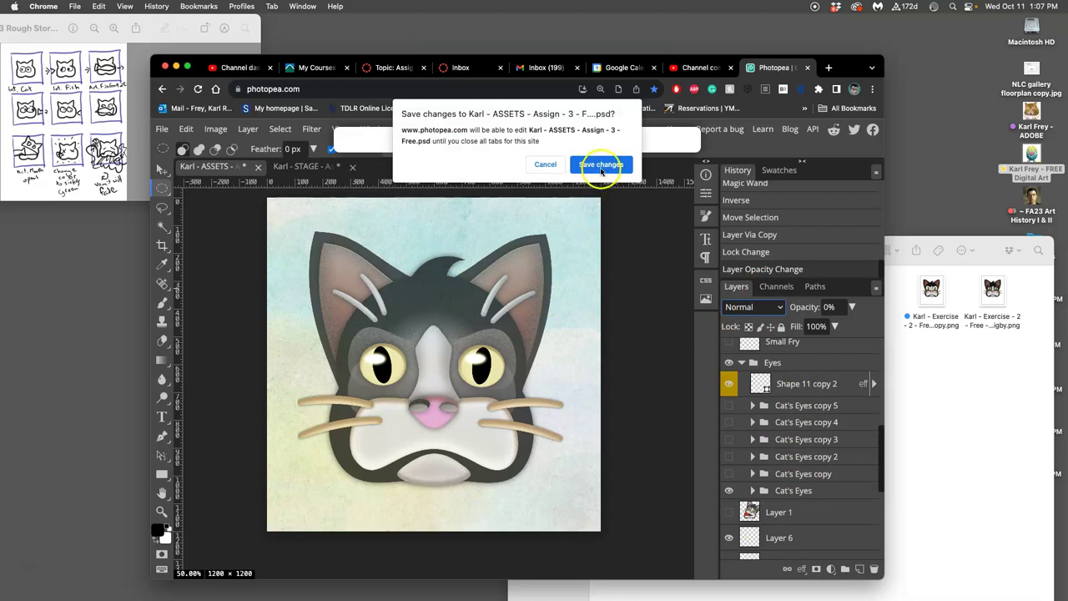
{"action": "left_click", "coordinate": [601, 165]}
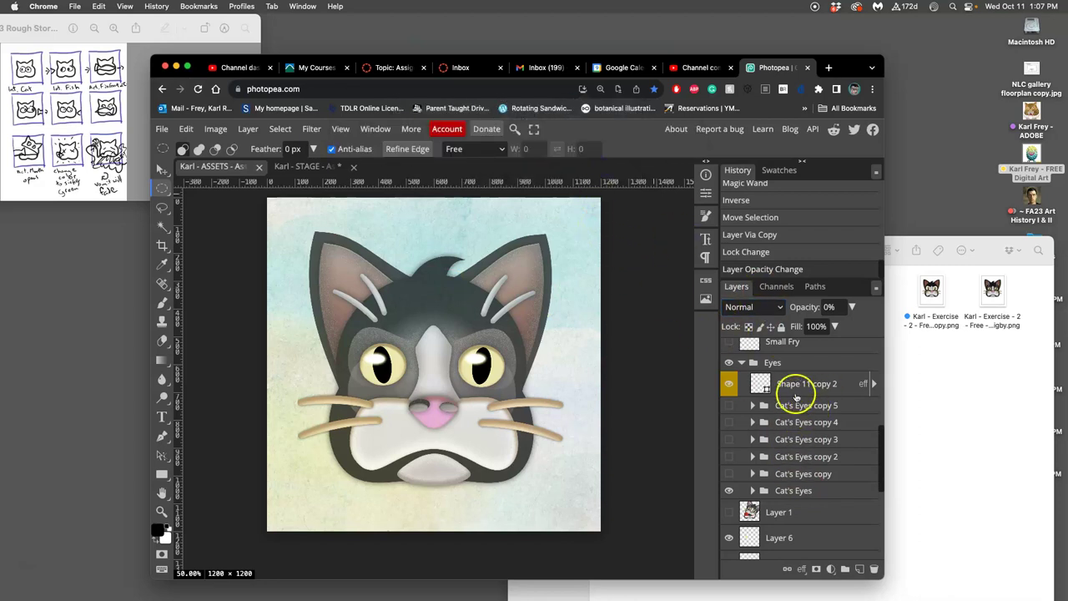
{"action": "scroll", "coordinate": [793, 401], "scroll_direction": "up", "scroll_amount": 2}
{"action": "scroll", "coordinate": [791, 404], "scroll_direction": "up", "scroll_amount": 3}
{"action": "scroll", "coordinate": [789, 405], "scroll_direction": "down", "scroll_amount": 9}
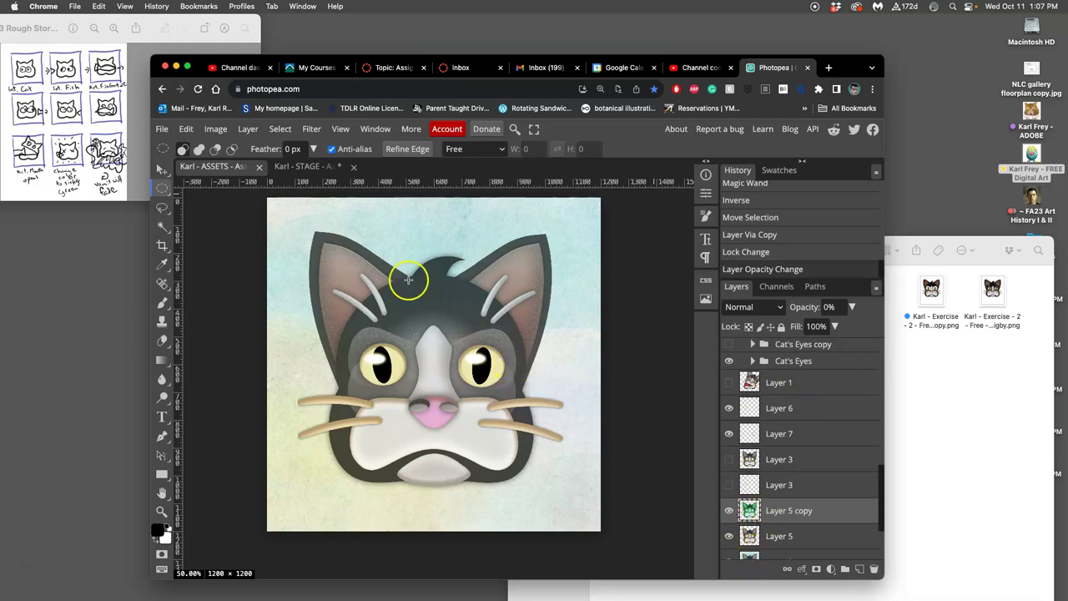
Flatten ASSETS, copy the whole canvas, then revert to the layered version via History
{"action": "left_click", "coordinate": [248, 129]}
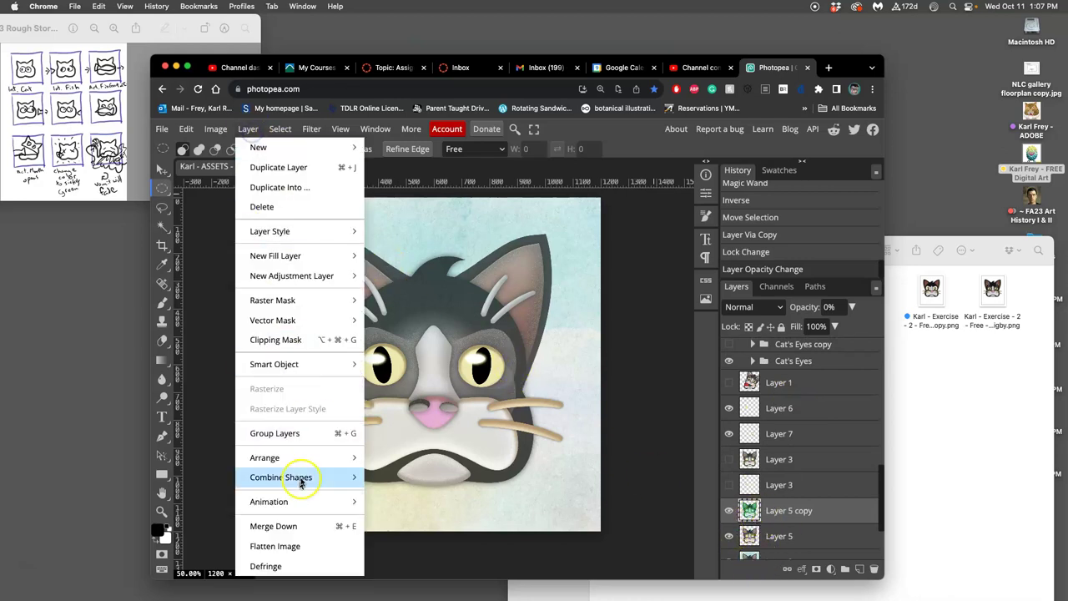
{"action": "left_click", "coordinate": [287, 548]}
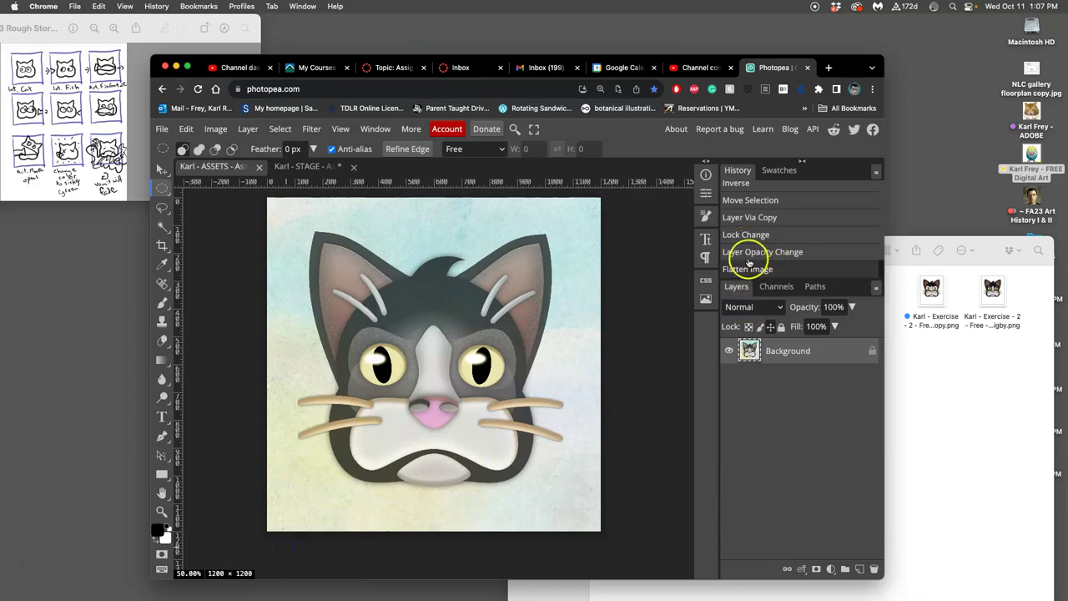
{"action": "left_click", "coordinate": [280, 128]}
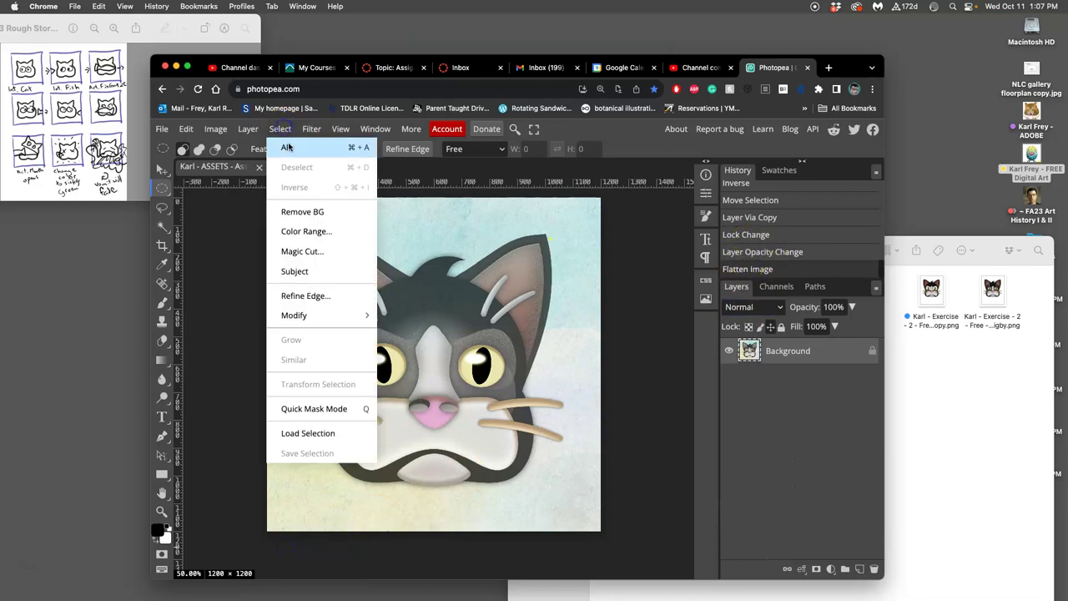
{"action": "left_click", "coordinate": [293, 149]}
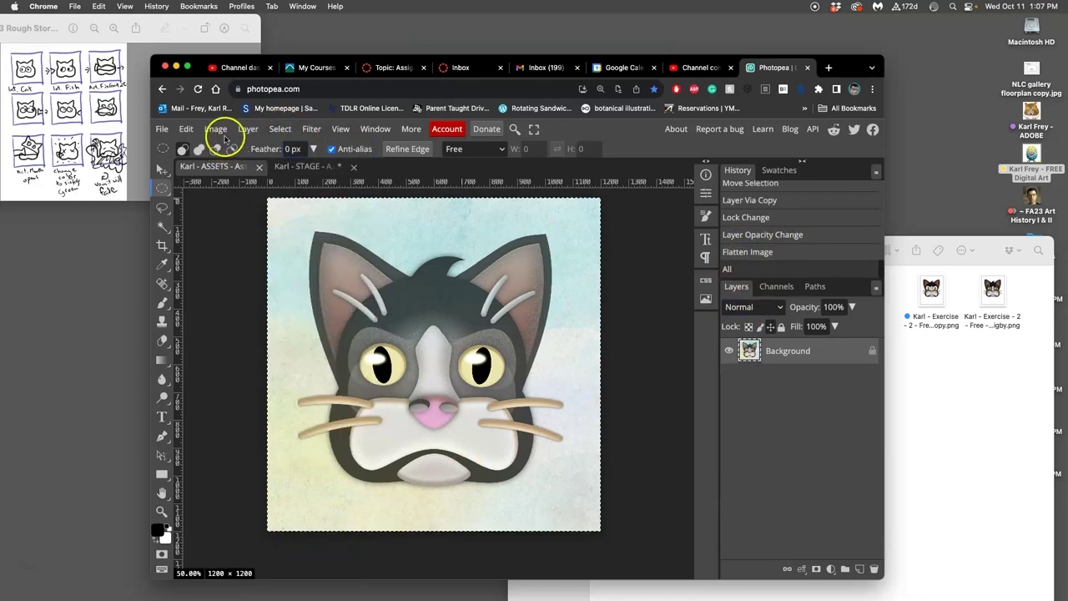
{"action": "left_click", "coordinate": [186, 129]}
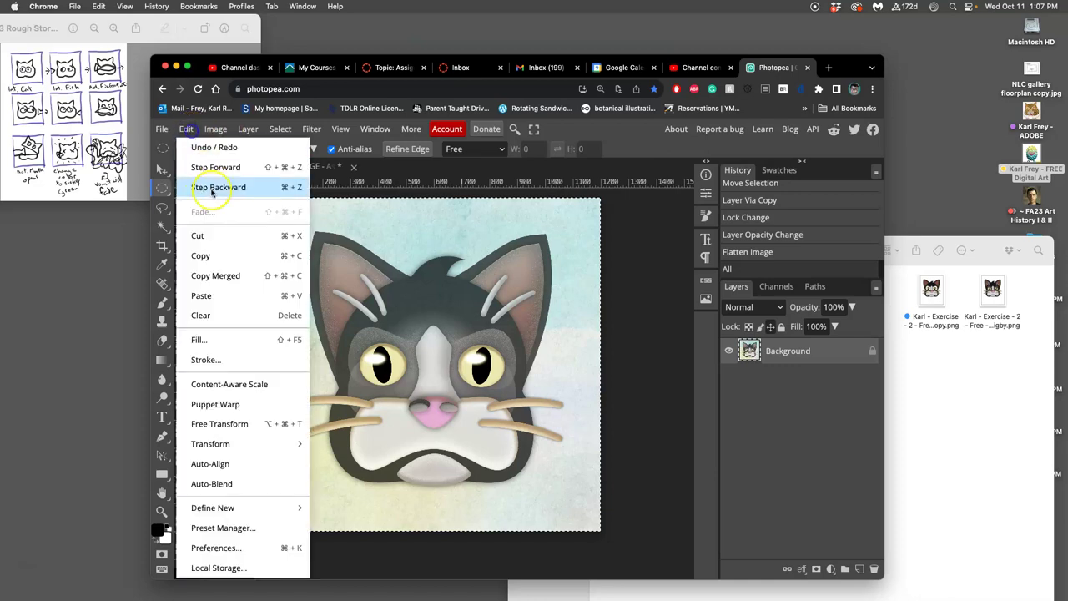
{"action": "left_click", "coordinate": [214, 255]}
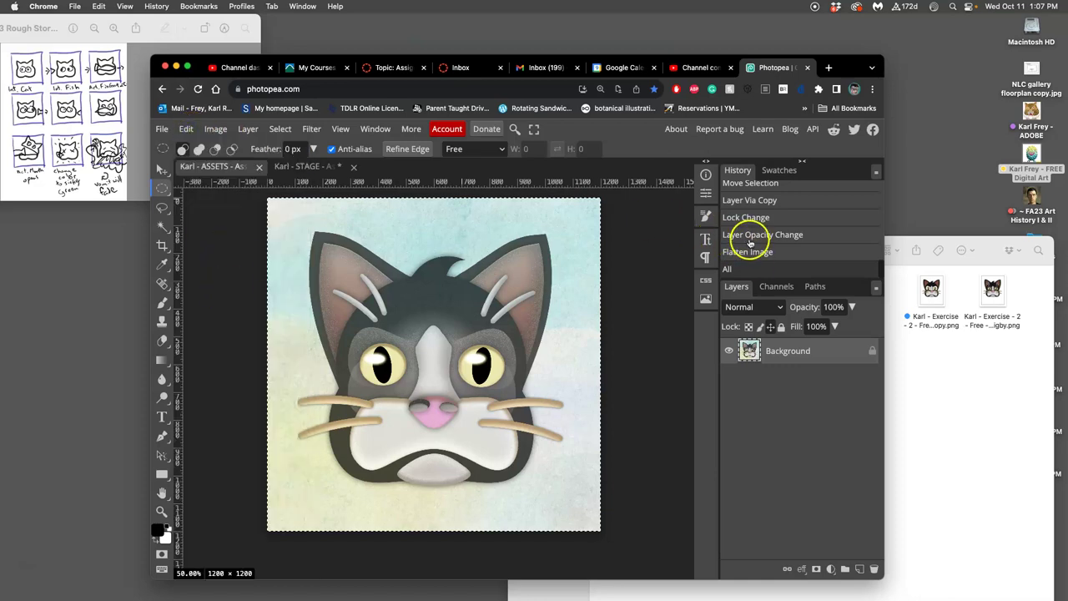
{"action": "left_click", "coordinate": [752, 235]}
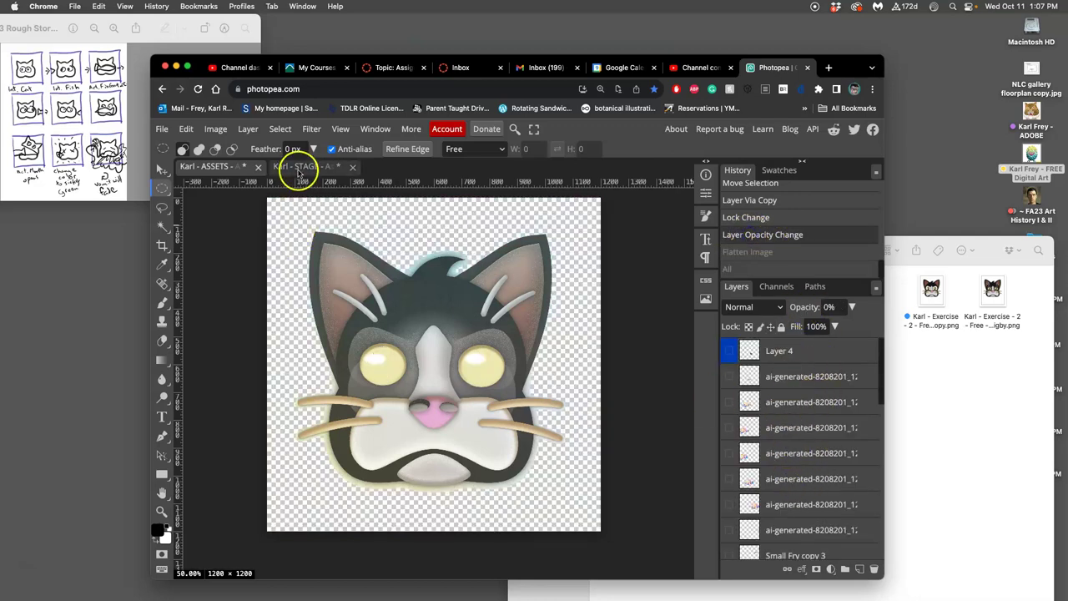
Paste the closed-mouth cat above Layer 20 in STAGE as Layer 21 and save
{"action": "left_click", "coordinate": [298, 167]}
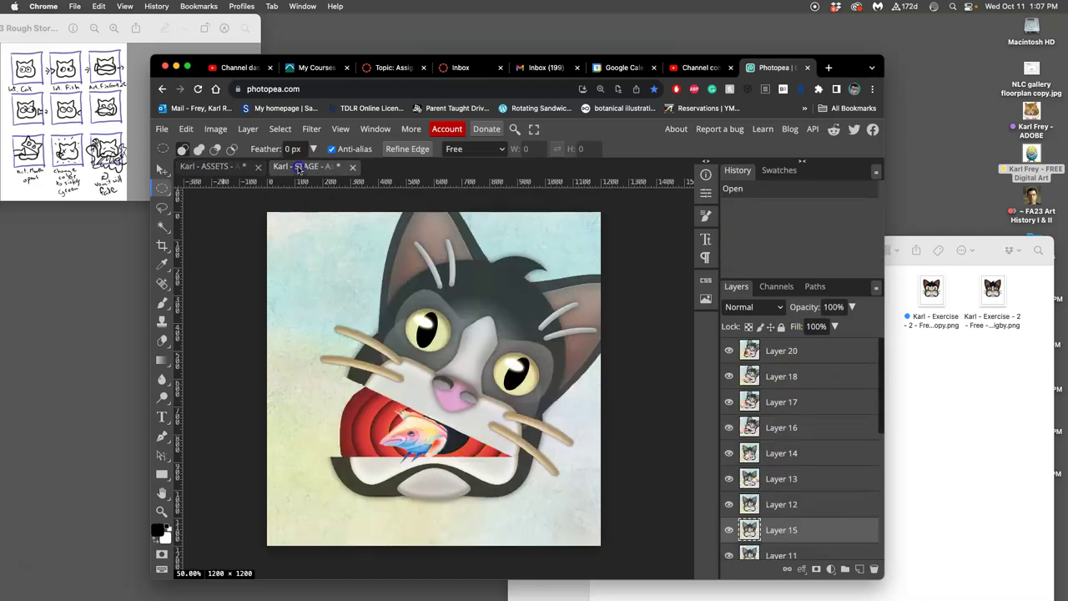
{"action": "left_click", "coordinate": [795, 354]}
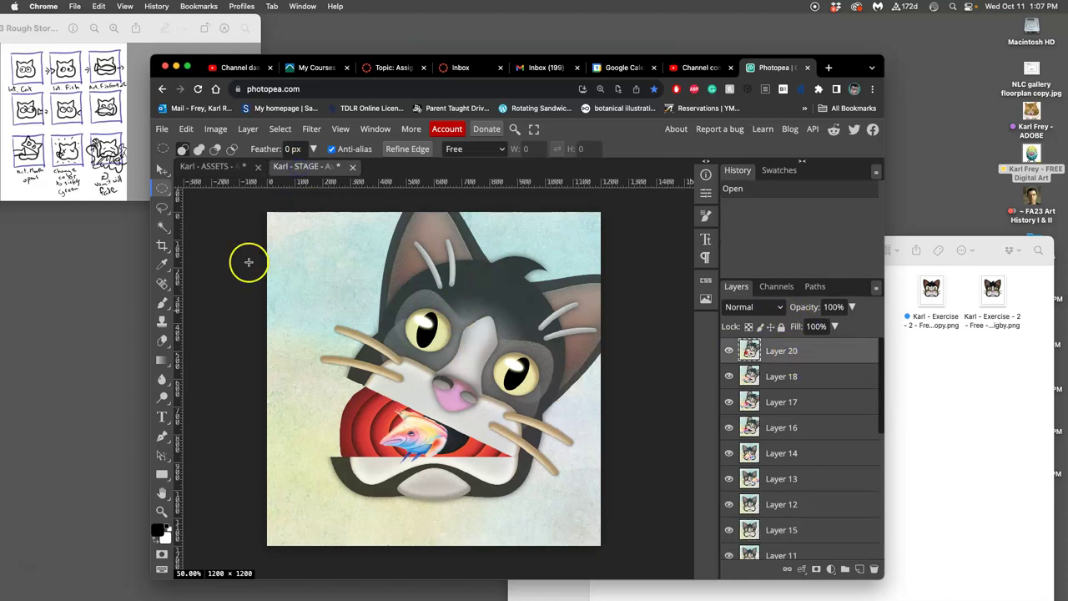
{"action": "left_click", "coordinate": [186, 129]}
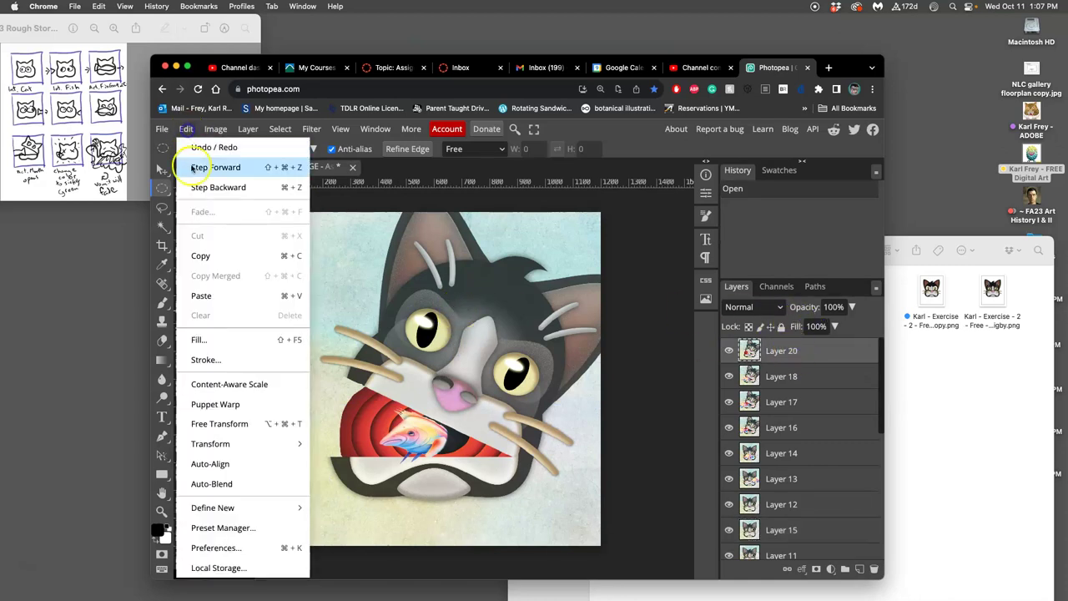
{"action": "left_click", "coordinate": [204, 295]}
{"action": "left_click", "coordinate": [729, 351]}
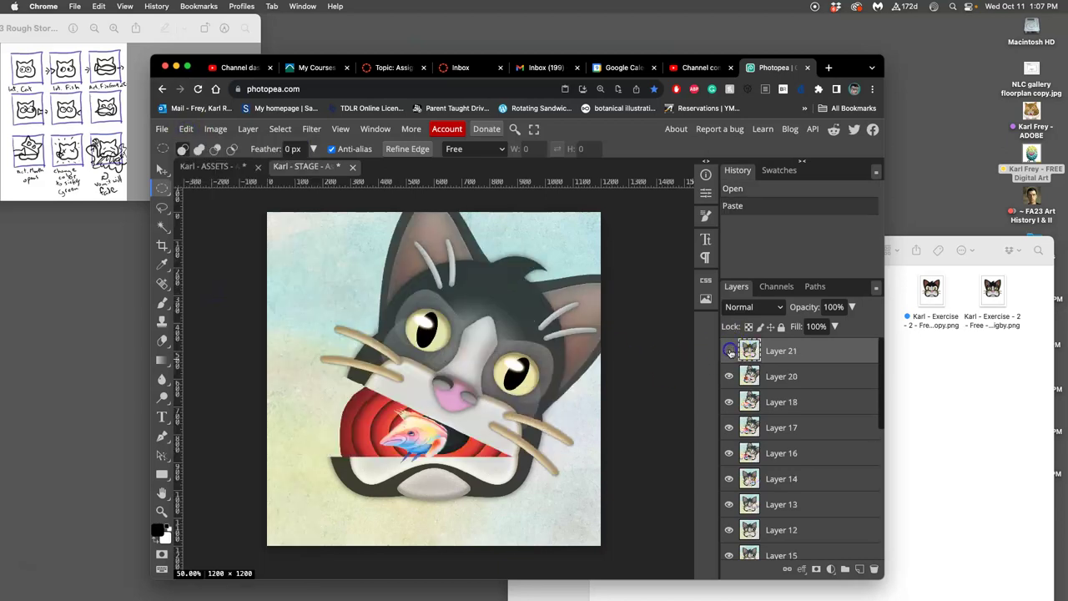
{"action": "left_click", "coordinate": [729, 351]}
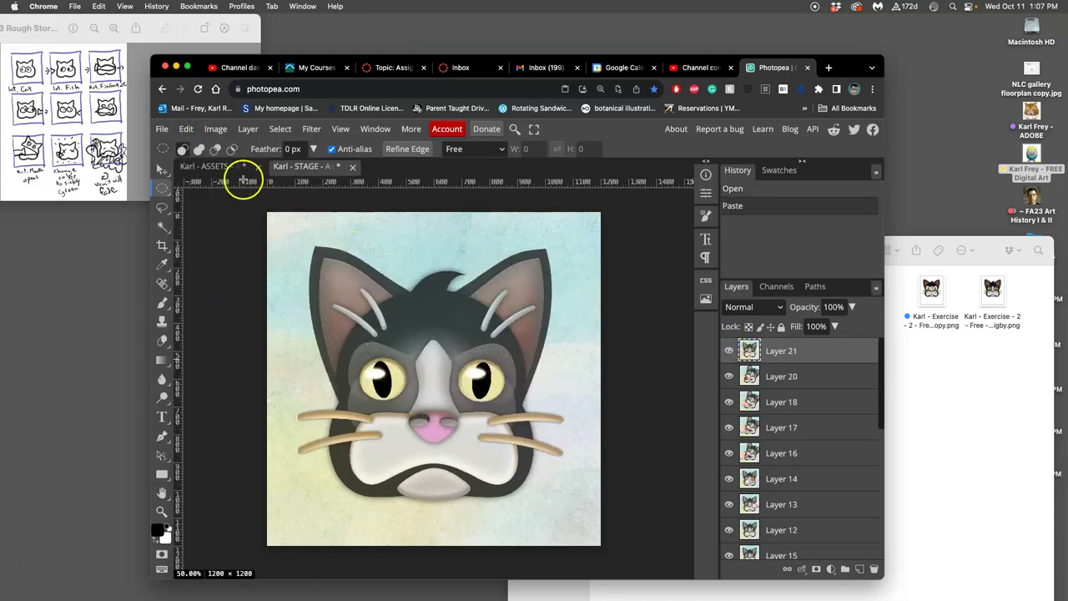
{"action": "key", "text": "super+s"}
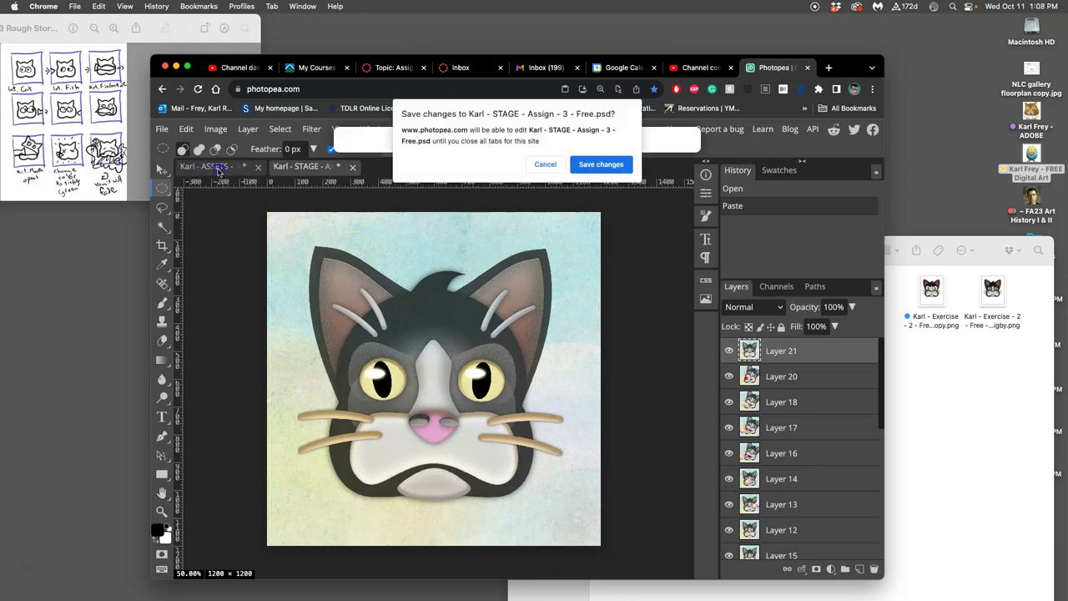
Confirm the STAGE save, then re-show Layer 2, vintage texture, background and Cat's Eyes in ASSETS
{"action": "left_click", "coordinate": [589, 165]}
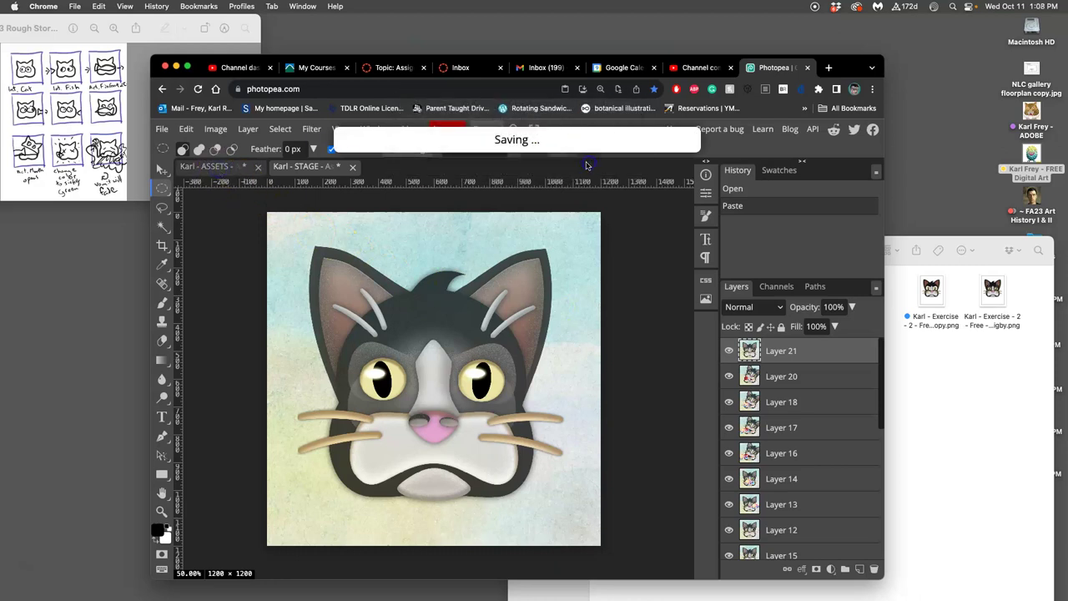
{"action": "left_click", "coordinate": [245, 166]}
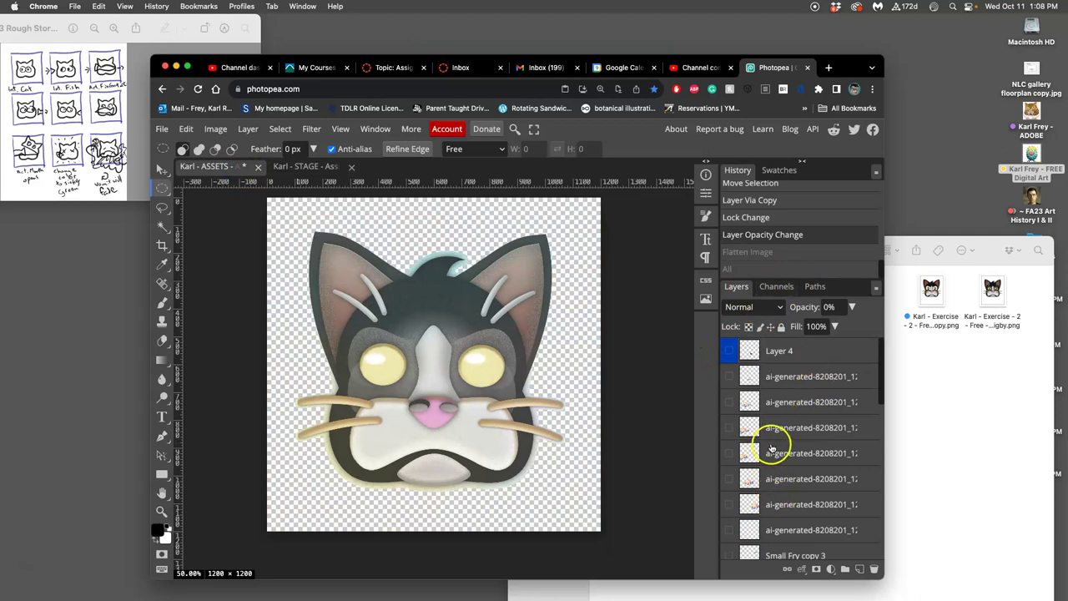
{"action": "scroll", "coordinate": [790, 439], "scroll_direction": "down", "scroll_amount": 5}
{"action": "scroll", "coordinate": [790, 436], "scroll_direction": "down", "scroll_amount": 2}
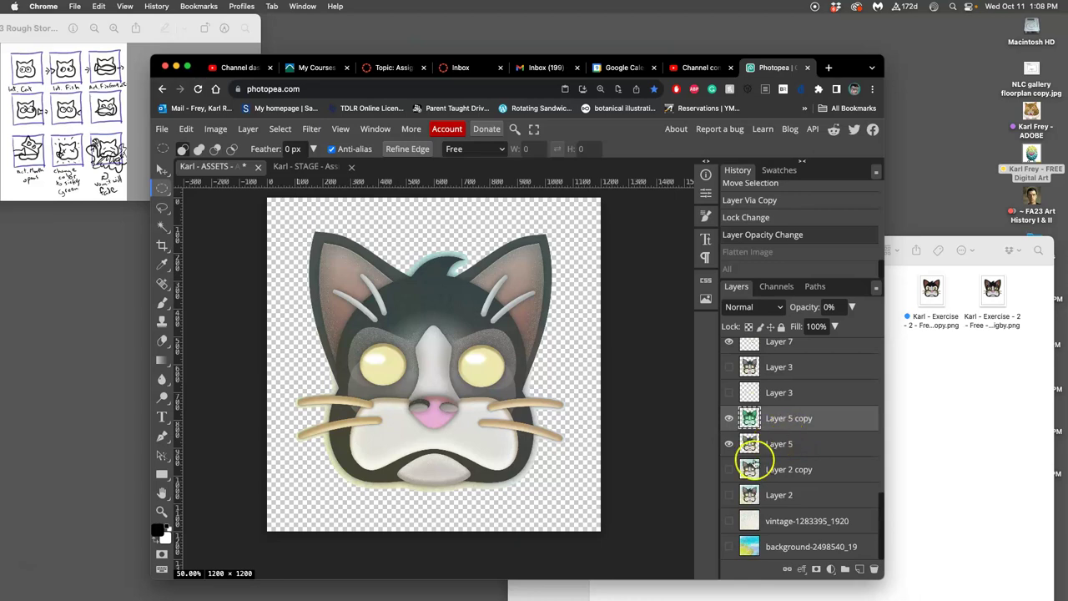
{"action": "left_click_drag", "start_coordinate": [729, 469], "coordinate": [729, 521]}
{"action": "left_click", "coordinate": [734, 546]}
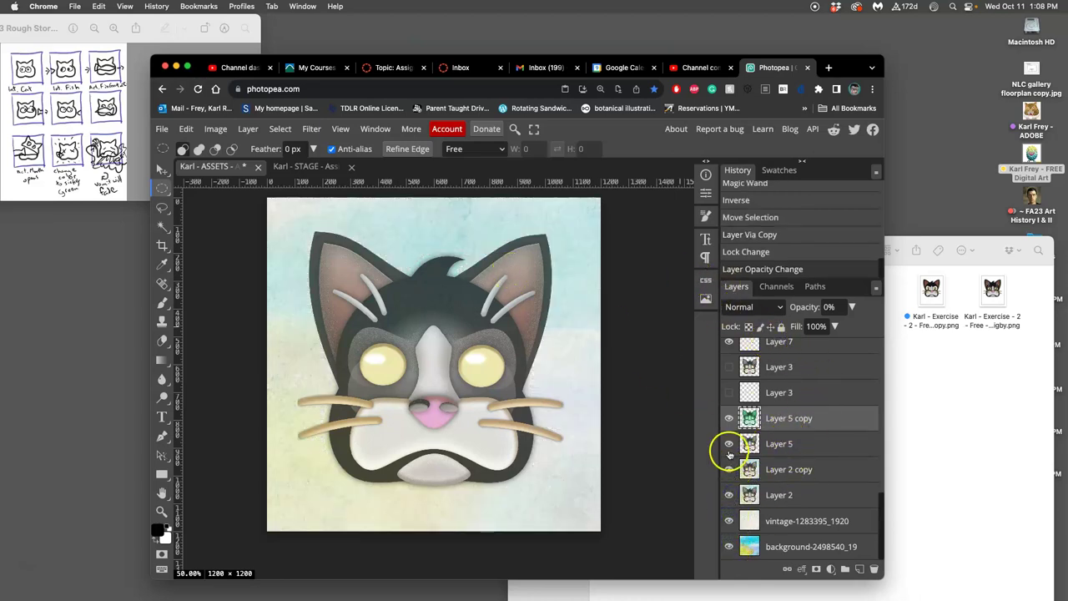
{"action": "scroll", "coordinate": [743, 409], "scroll_direction": "up", "scroll_amount": 4}
{"action": "scroll", "coordinate": [745, 407], "scroll_direction": "up", "scroll_amount": 2}
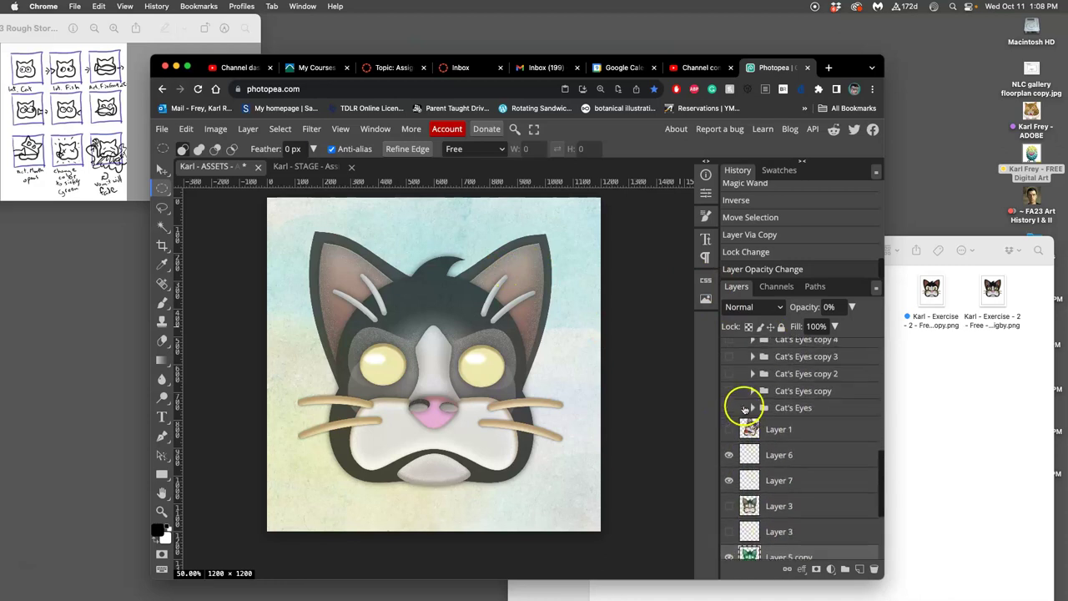
{"action": "left_click", "coordinate": [729, 408]}
{"action": "scroll", "coordinate": [766, 409], "scroll_direction": "up", "scroll_amount": 3}
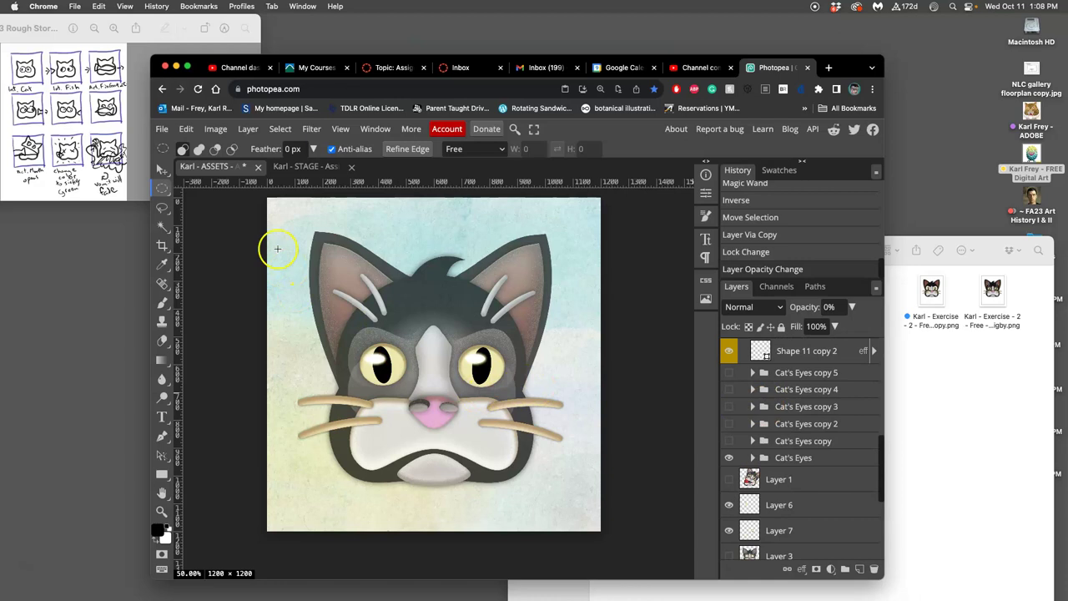
Save the ASSETS document with File > Save
{"action": "left_click", "coordinate": [160, 129]}
{"action": "left_click", "coordinate": [191, 256]}
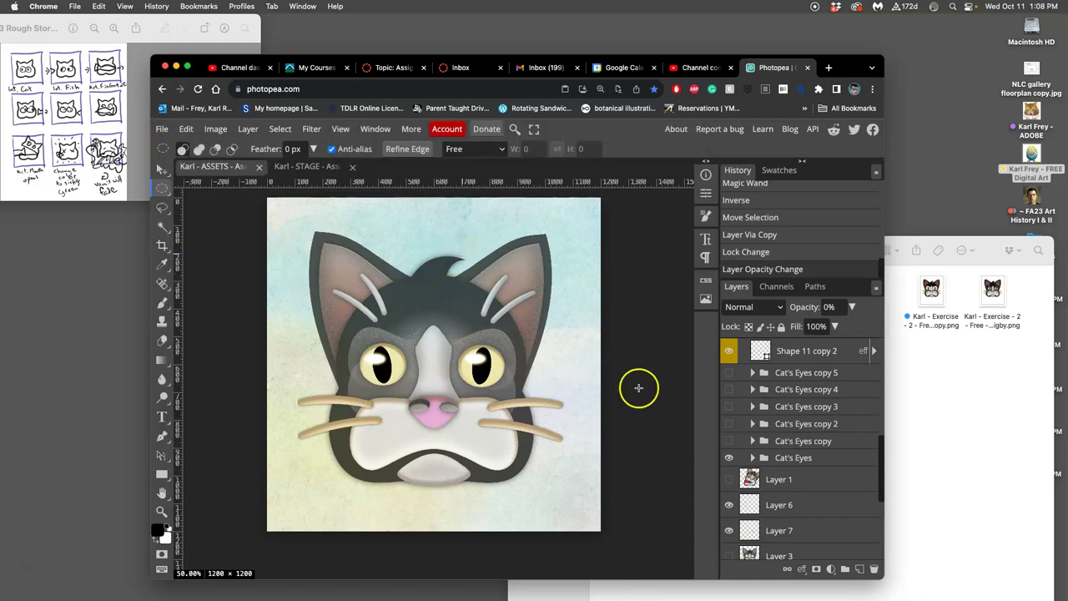
{"action": "scroll", "coordinate": [802, 401], "scroll_direction": "down", "scroll_amount": 5}
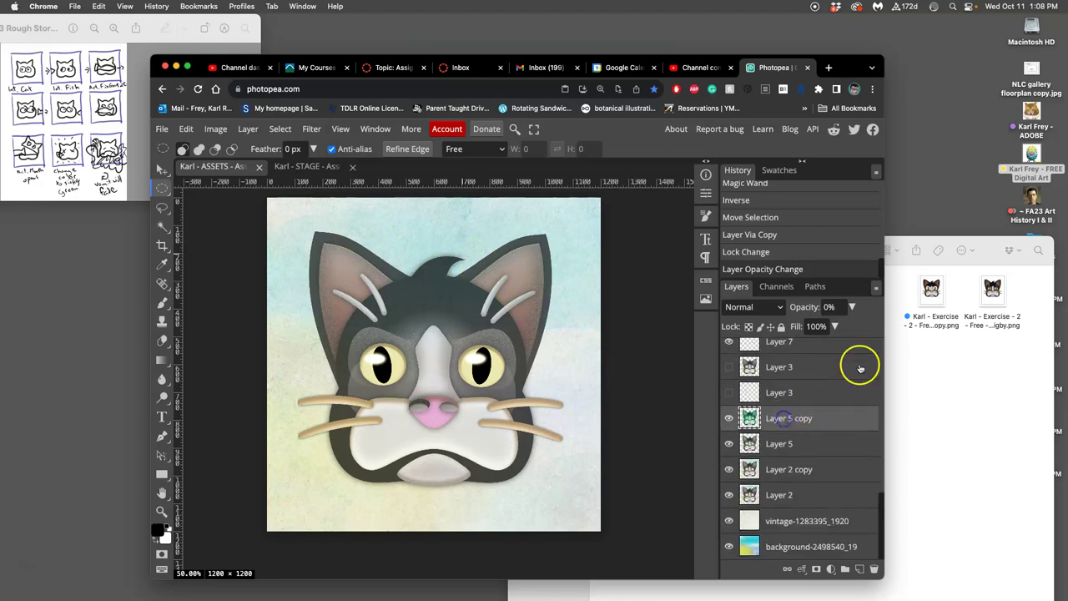
{"action": "left_click", "coordinate": [853, 307]}
Set the Layer 5 copy green tint to 25% opacity and save ASSETS
{"action": "left_click_drag", "start_coordinate": [794, 327], "coordinate": [797, 327]}
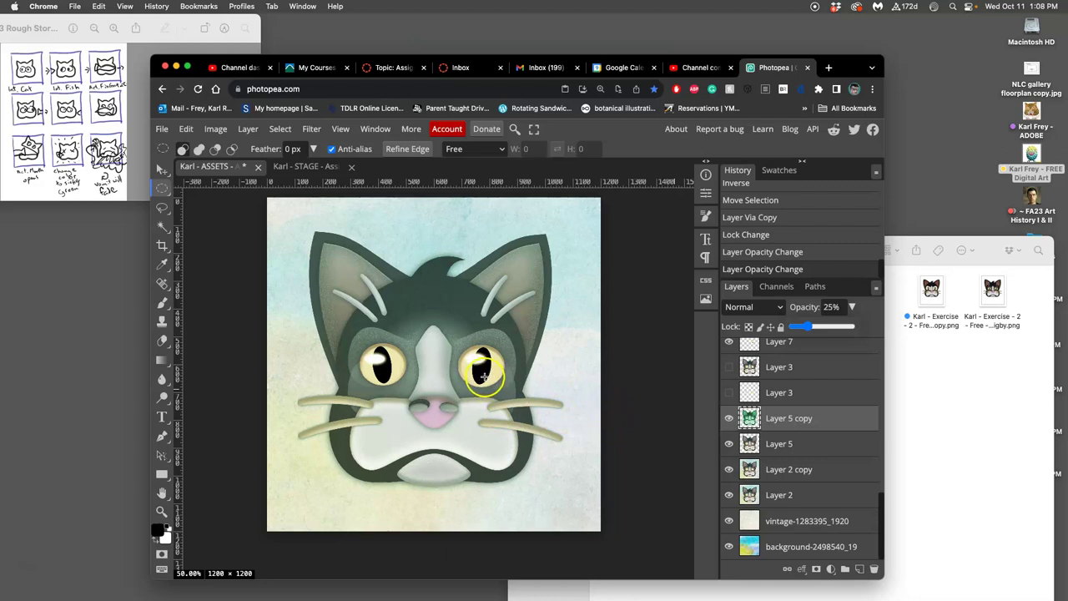
{"action": "left_click", "coordinate": [307, 166]}
{"action": "left_click", "coordinate": [231, 166]}
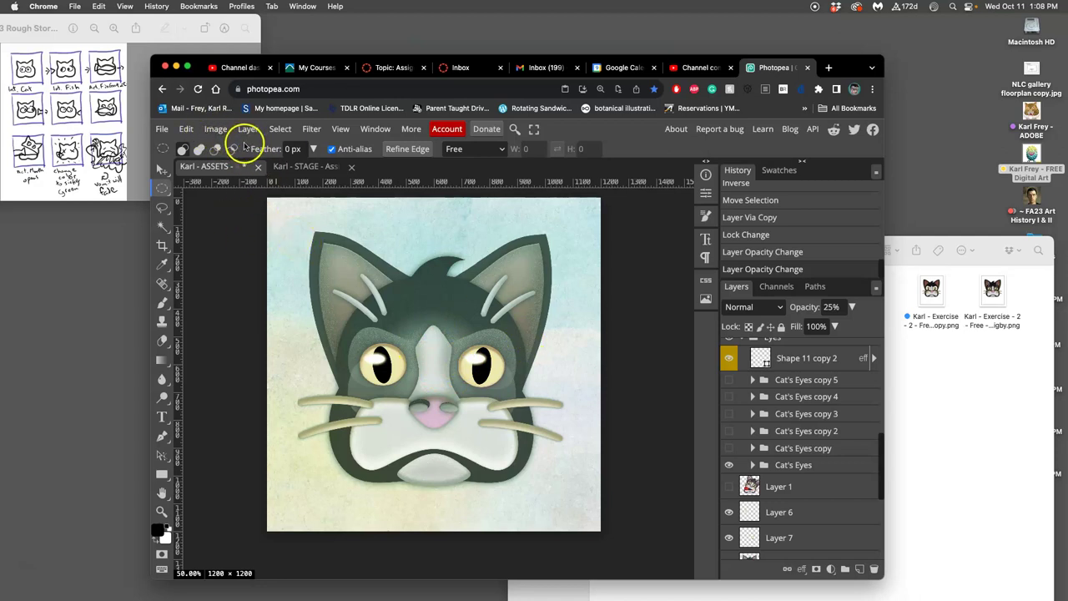
{"action": "key", "text": "super+s"}
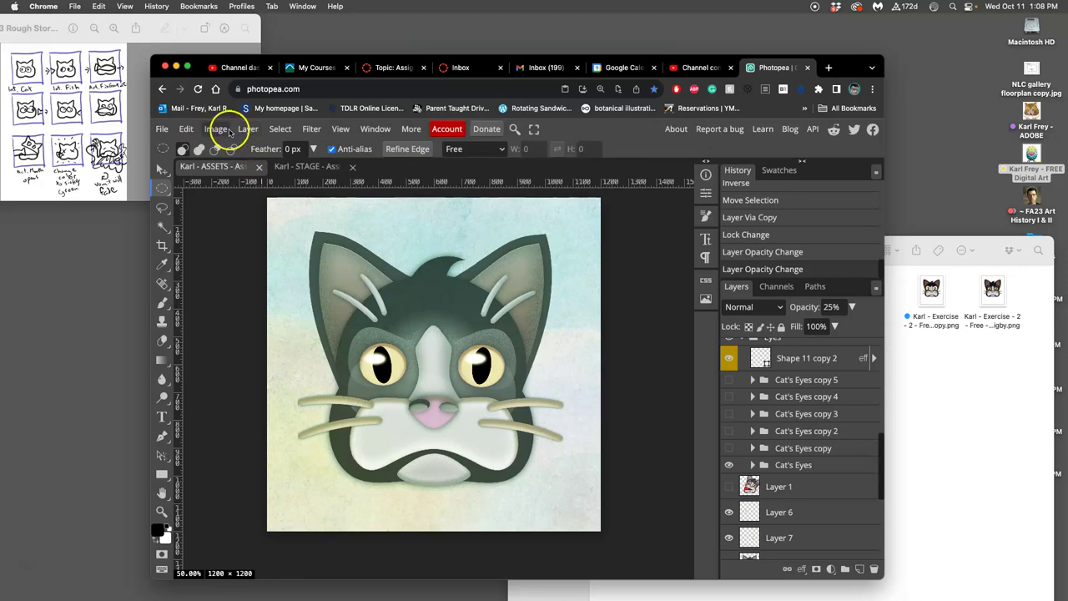
{"action": "left_click", "coordinate": [248, 128]}
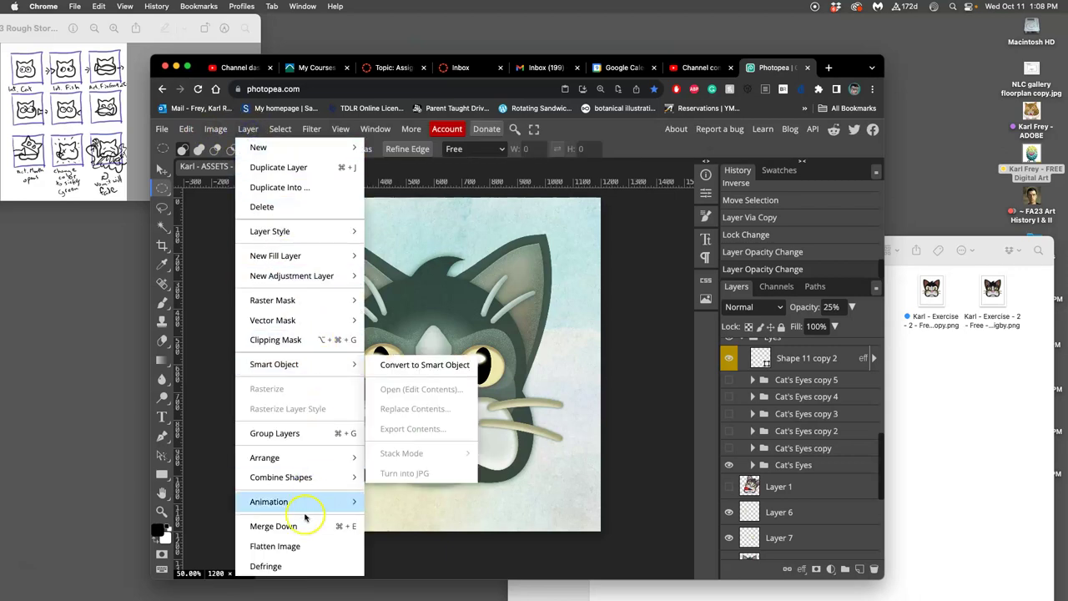
Flatten ASSETS, copy the whole green-tinted cat, then restore the layers from History
{"action": "left_click", "coordinate": [297, 544]}
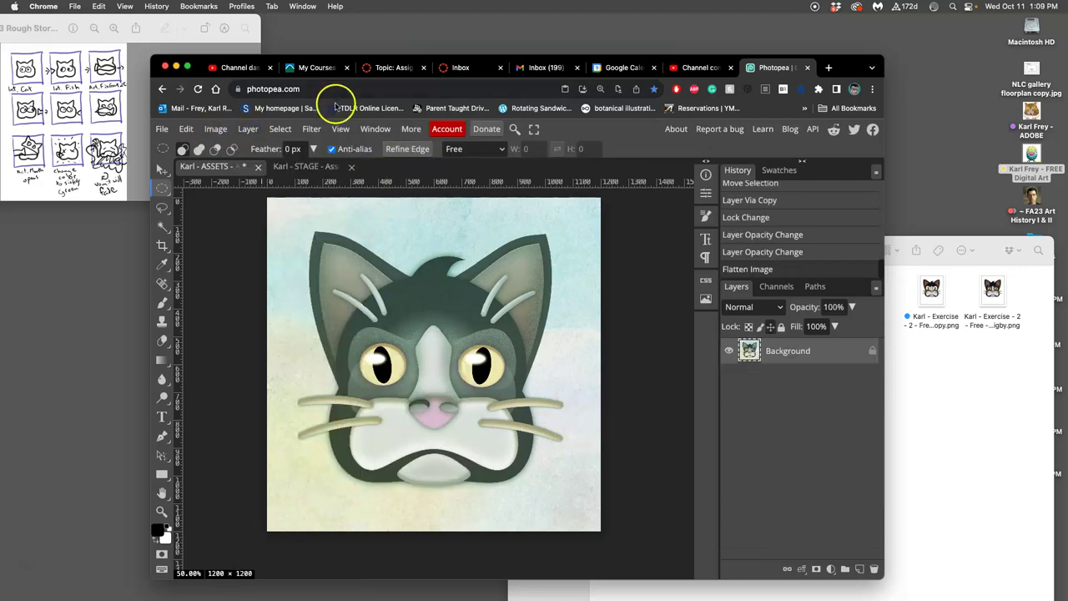
{"action": "left_click", "coordinate": [281, 128]}
{"action": "left_click", "coordinate": [288, 145]}
{"action": "left_click", "coordinate": [186, 128]}
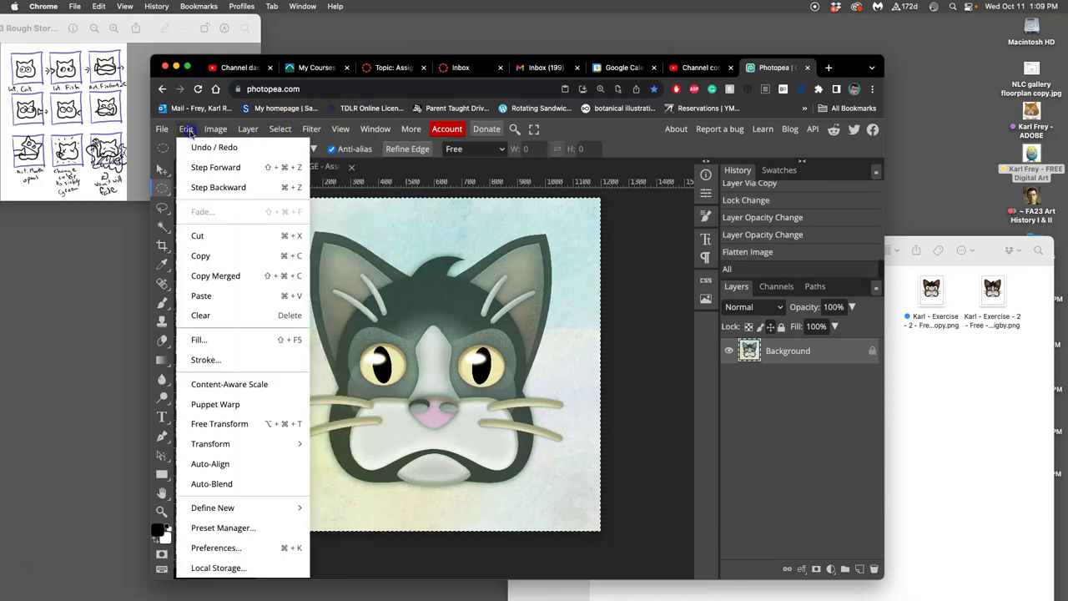
{"action": "left_click", "coordinate": [214, 254]}
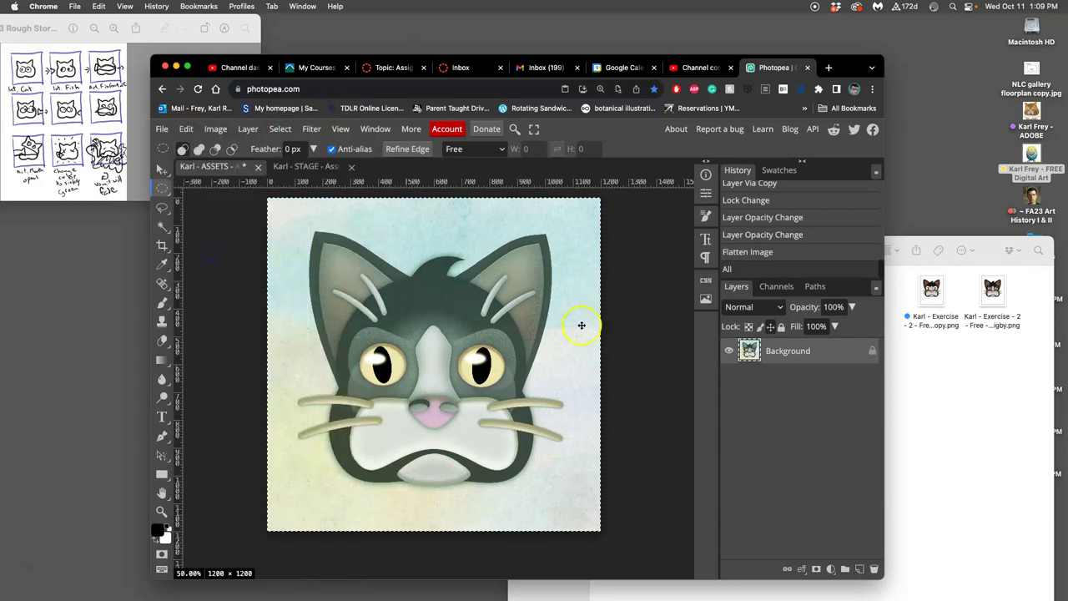
{"action": "left_click", "coordinate": [758, 237]}
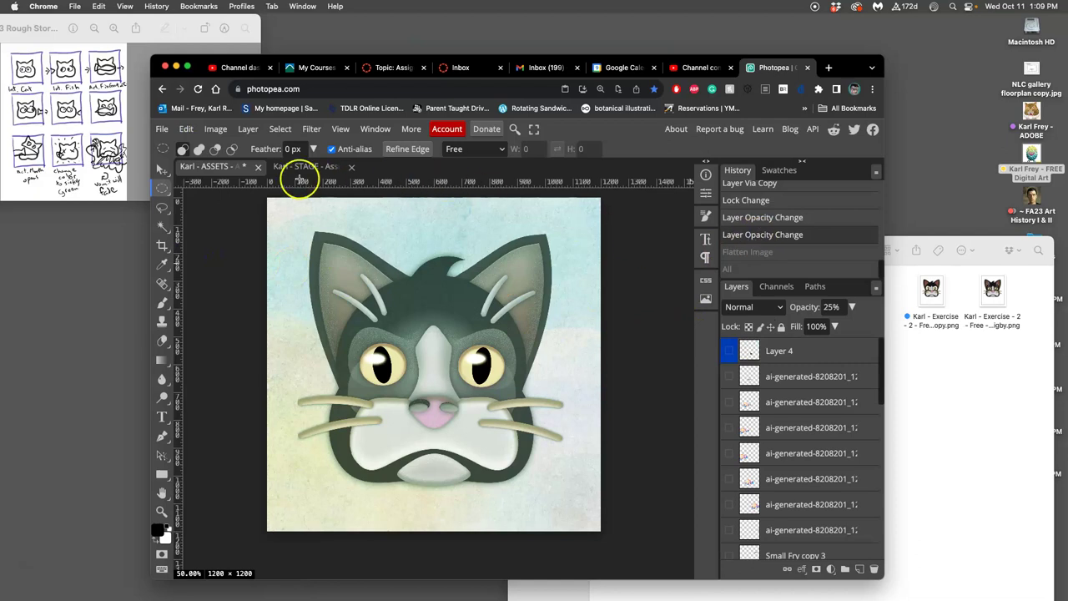
Paste the green-tinted cat into STAGE as the new top Layer 22
{"action": "left_click", "coordinate": [292, 166]}
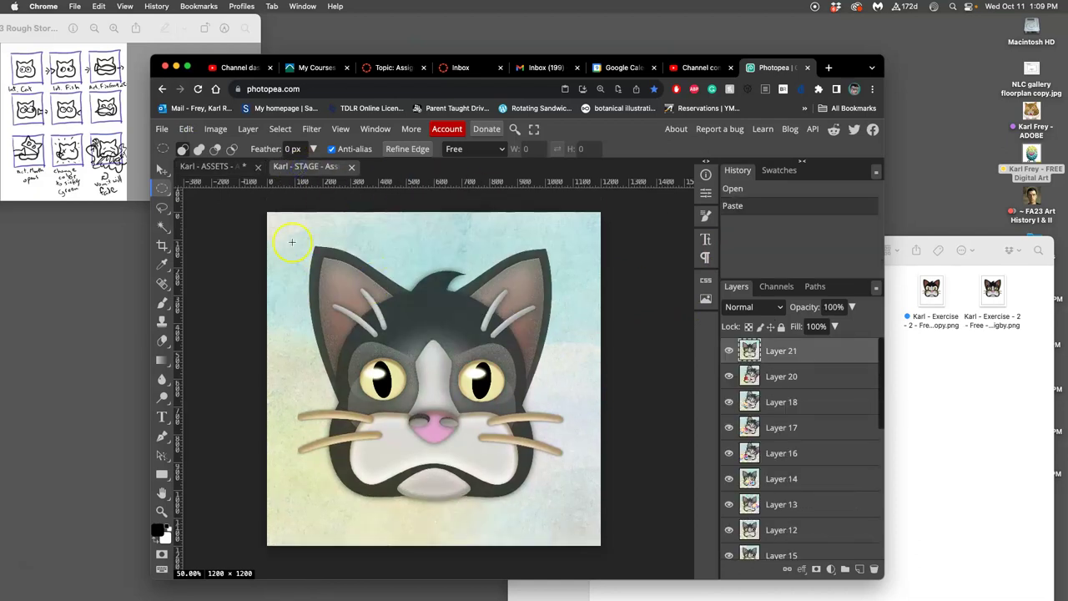
{"action": "left_click", "coordinate": [186, 129]}
{"action": "left_click", "coordinate": [216, 293]}
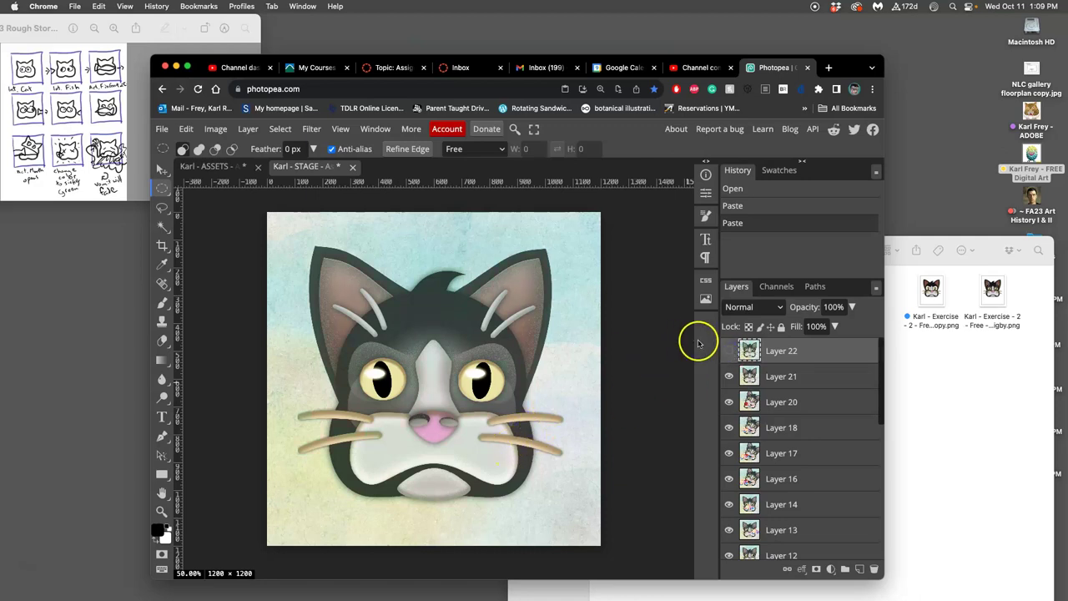
Make Layer 22 visible, save STAGE, and return to ASSETS
{"action": "left_click", "coordinate": [729, 350]}
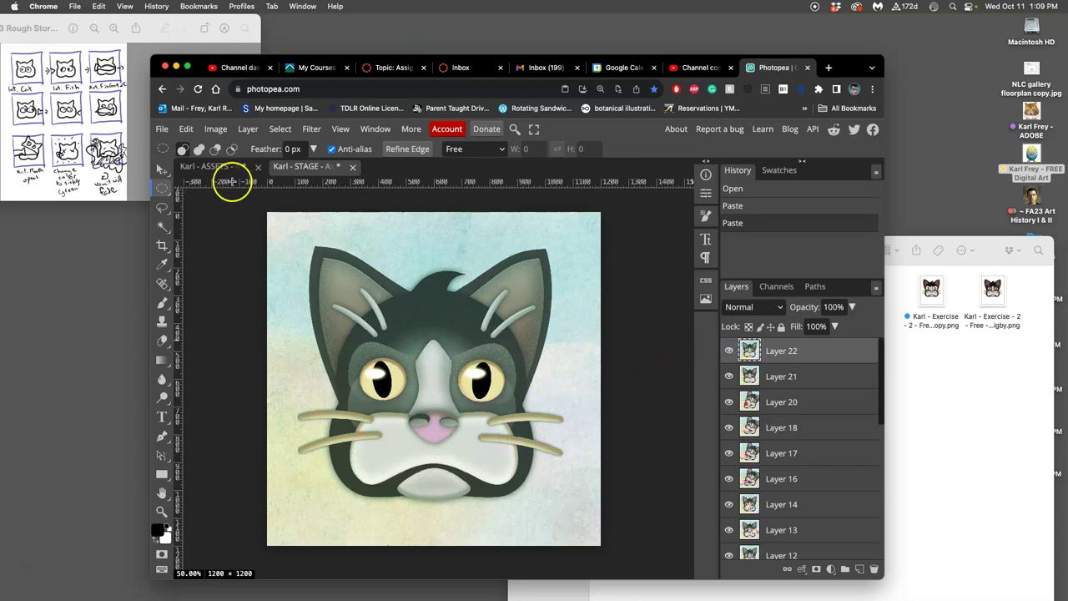
{"action": "key", "text": "super+s"}
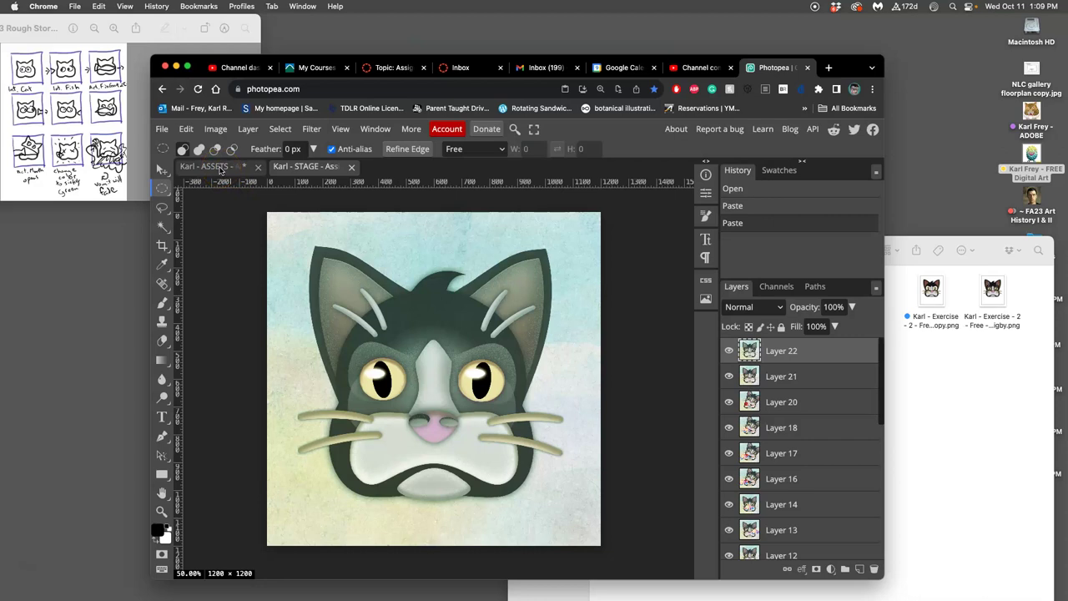
{"action": "left_click", "coordinate": [221, 170]}
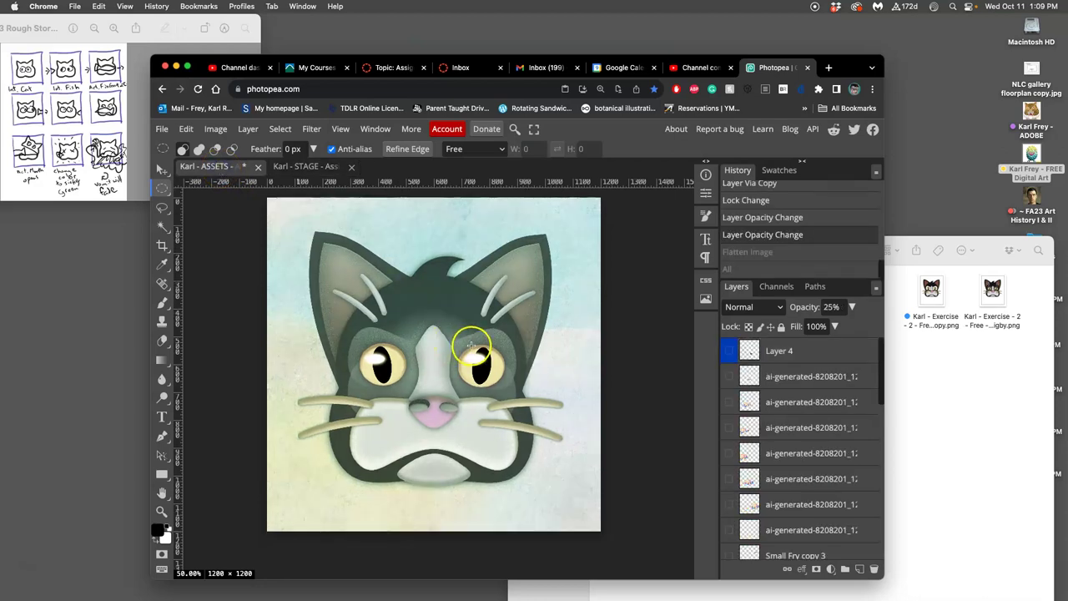
{"action": "scroll", "coordinate": [763, 430], "scroll_direction": "down", "scroll_amount": 10}
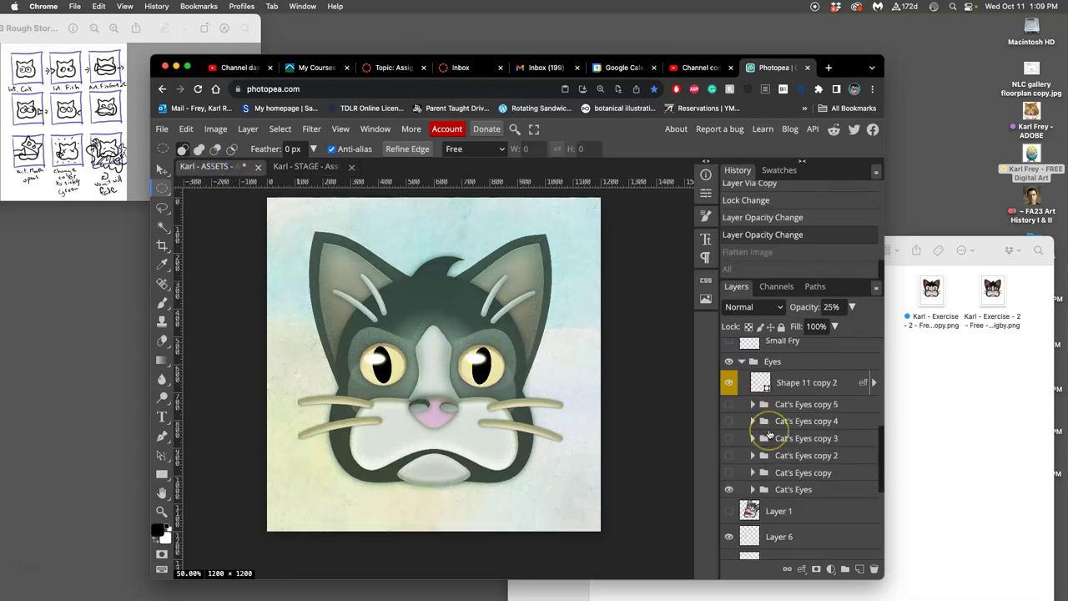
Try the Cat's Eyes variants, ending with Cat's Eyes copy 3 and the base Cat's Eyes
{"action": "left_click", "coordinate": [729, 472]}
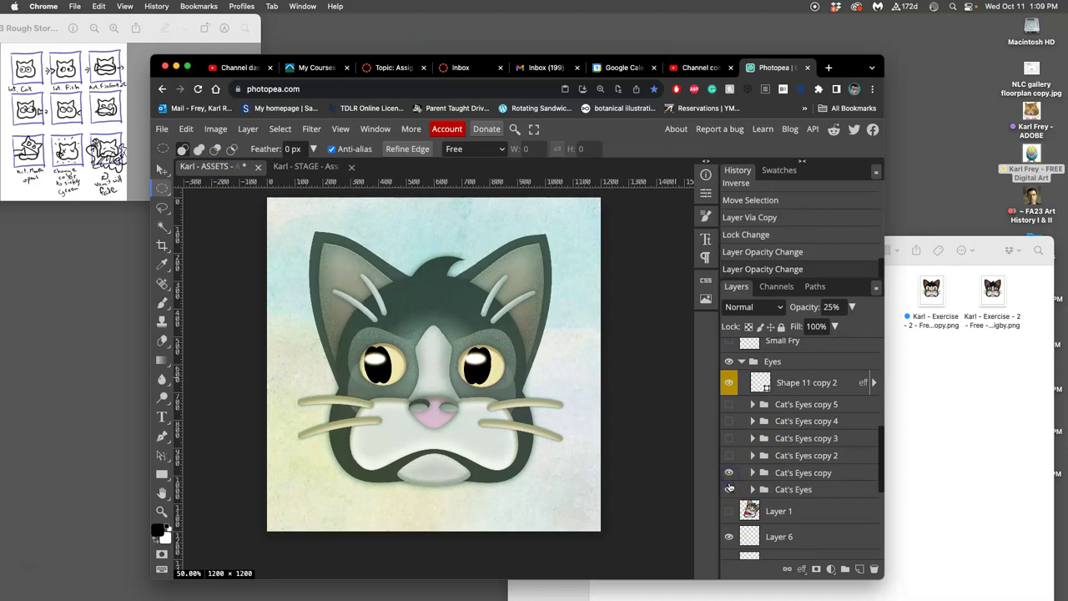
{"action": "left_click", "coordinate": [729, 473]}
{"action": "left_click", "coordinate": [729, 404]}
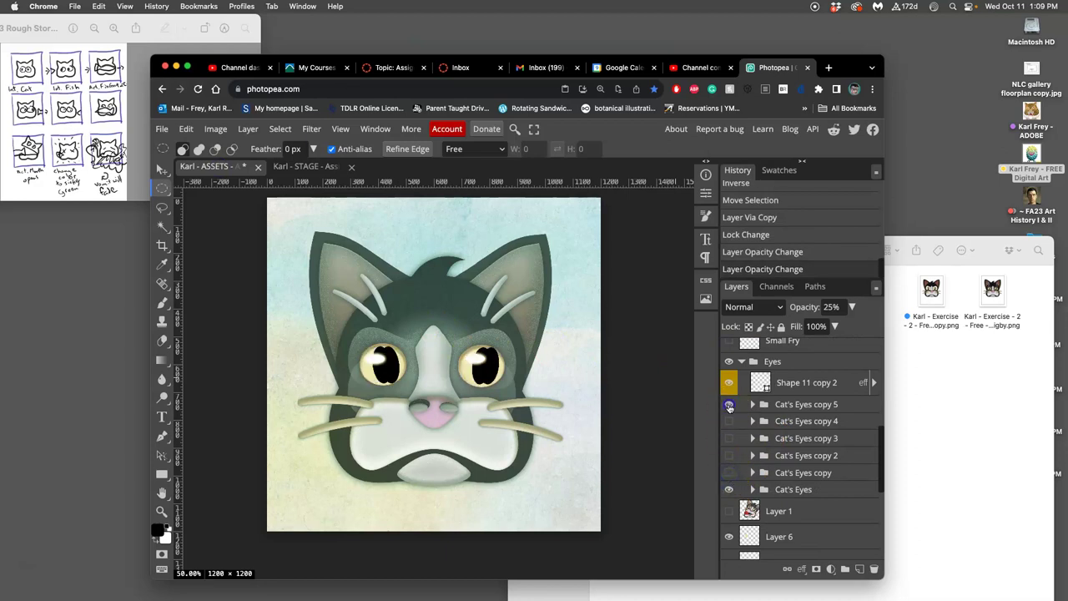
{"action": "left_click", "coordinate": [729, 422]}
{"action": "left_click", "coordinate": [730, 406]}
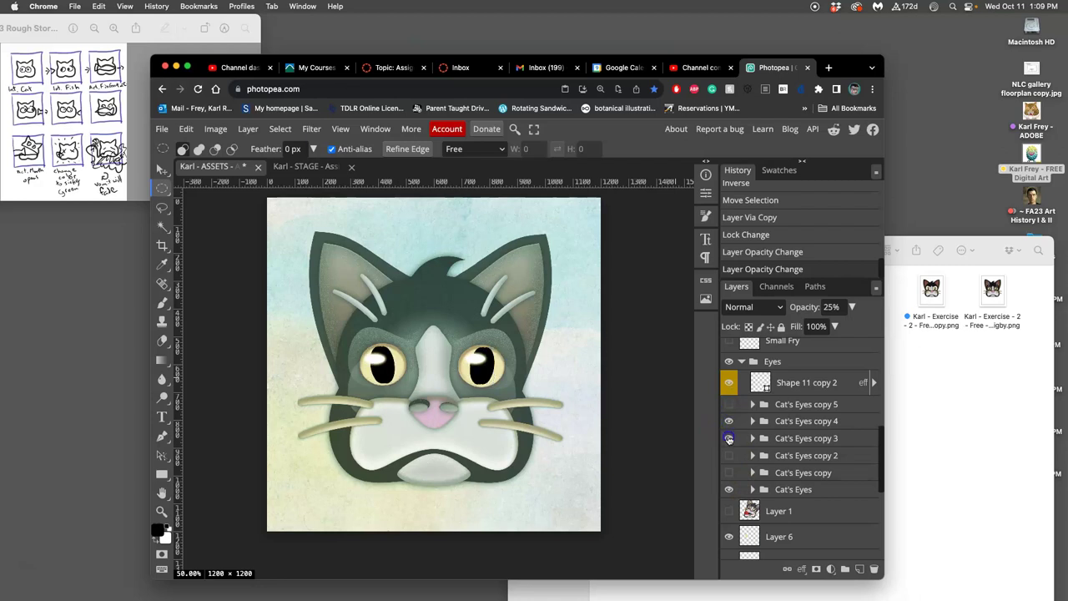
{"action": "left_click_drag", "start_coordinate": [729, 439], "coordinate": [730, 493]}
{"action": "left_click", "coordinate": [729, 423]}
{"action": "left_click", "coordinate": [730, 492]}
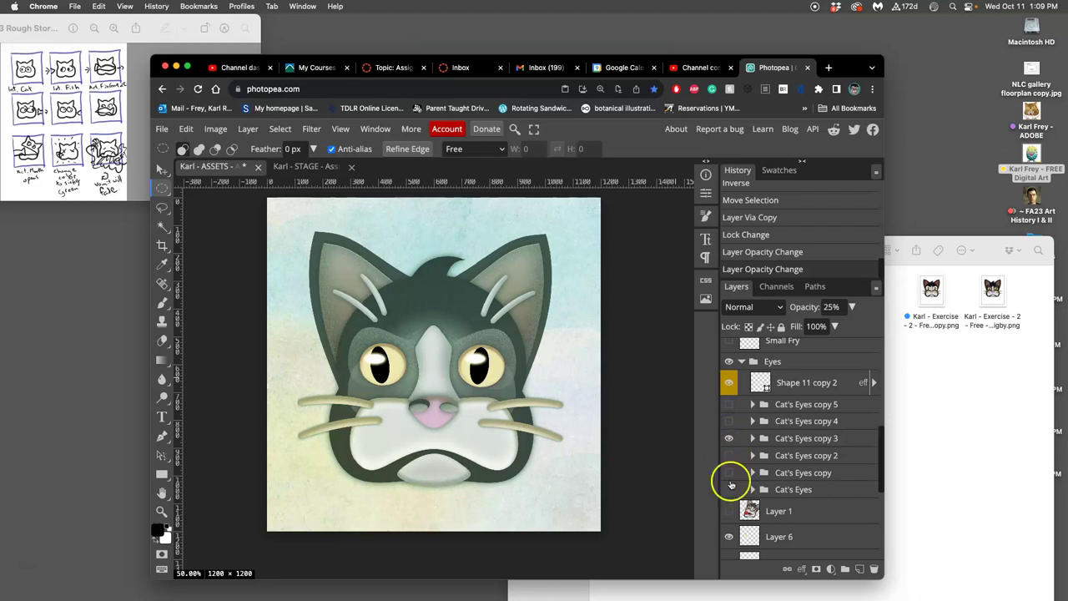
{"action": "left_click", "coordinate": [729, 441]}
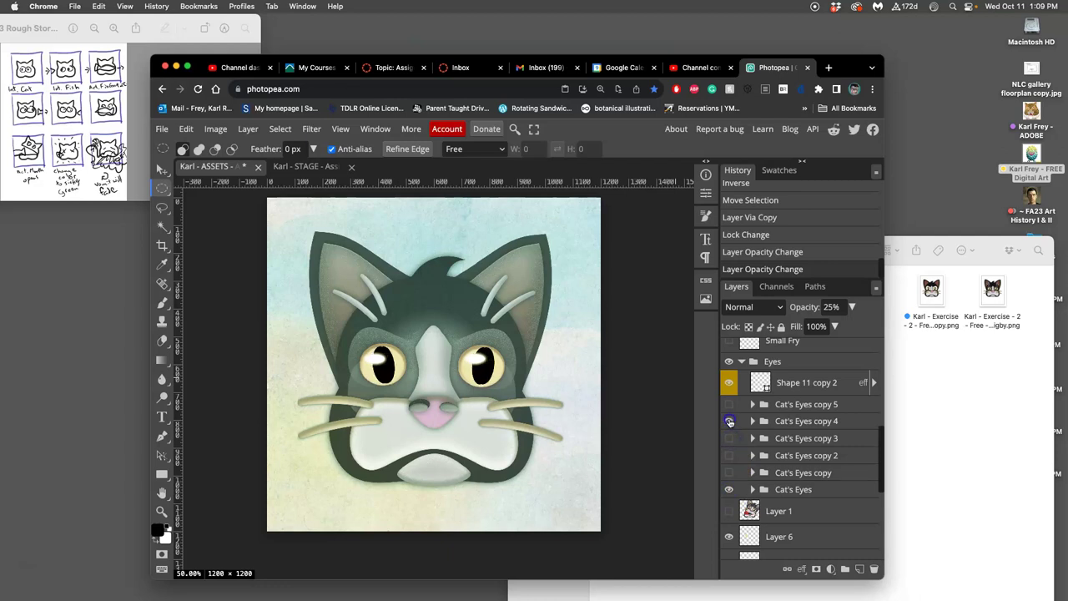
{"action": "left_click", "coordinate": [729, 424]}
{"action": "left_click", "coordinate": [729, 438]}
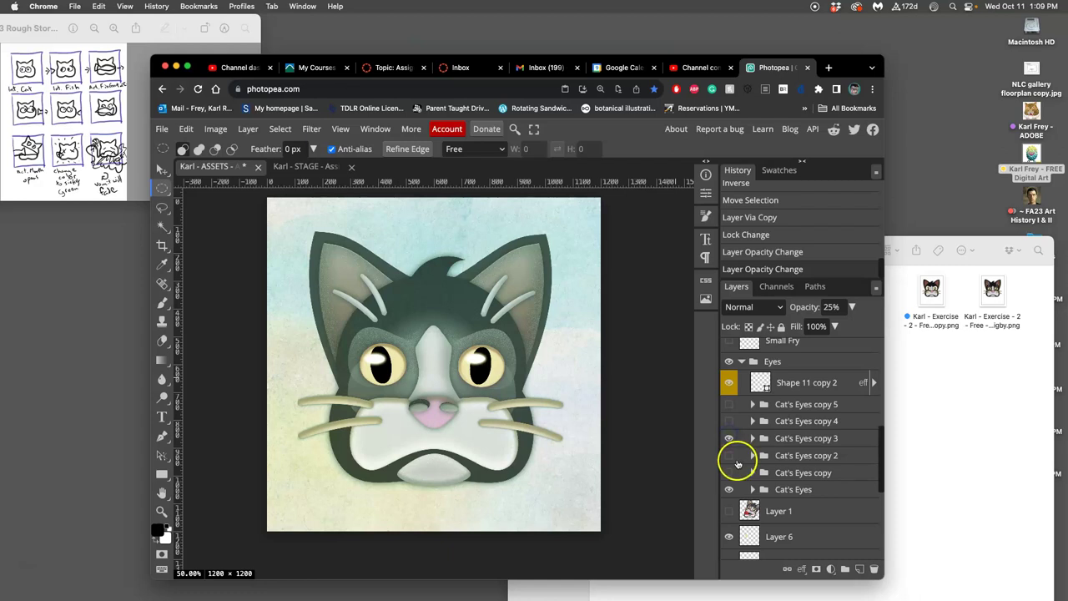
{"action": "left_click", "coordinate": [729, 490]}
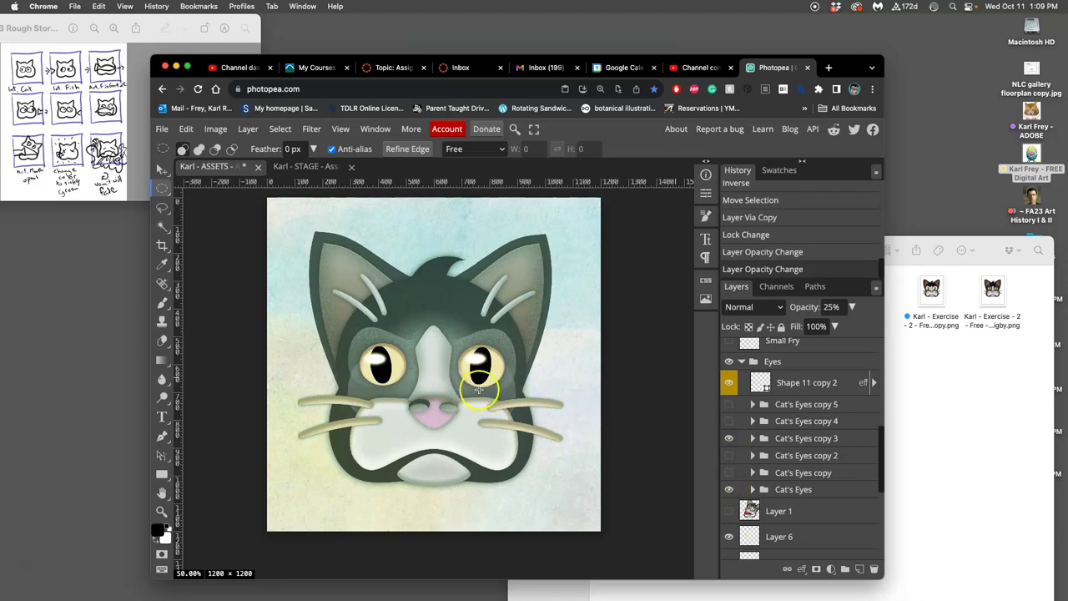
Flip between the STAGE and ASSETS documents to compare the cat frames
{"action": "left_click", "coordinate": [304, 167]}
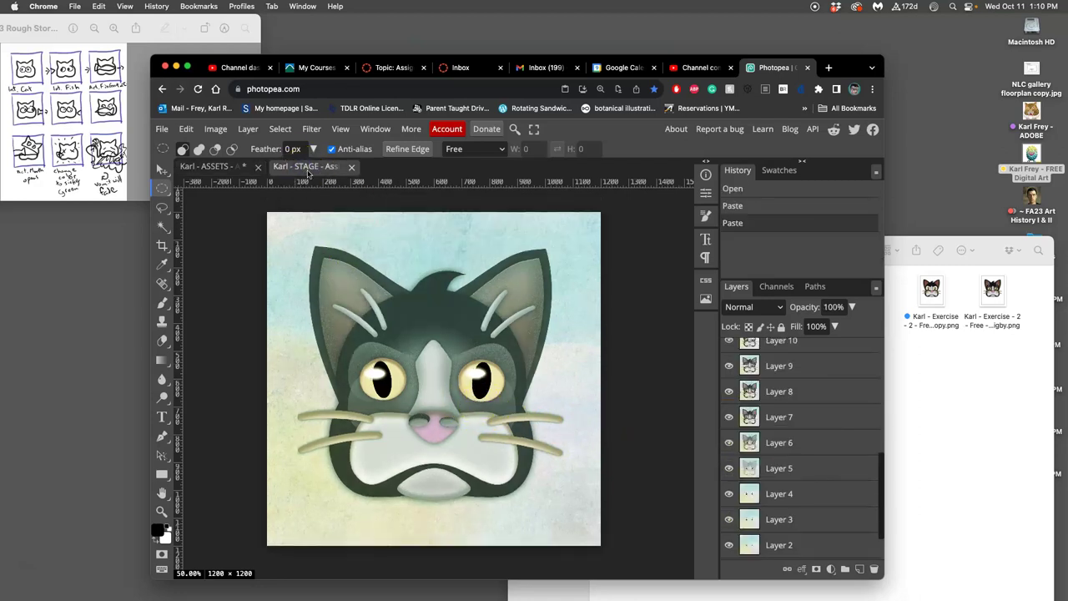
{"action": "left_click", "coordinate": [251, 167]}
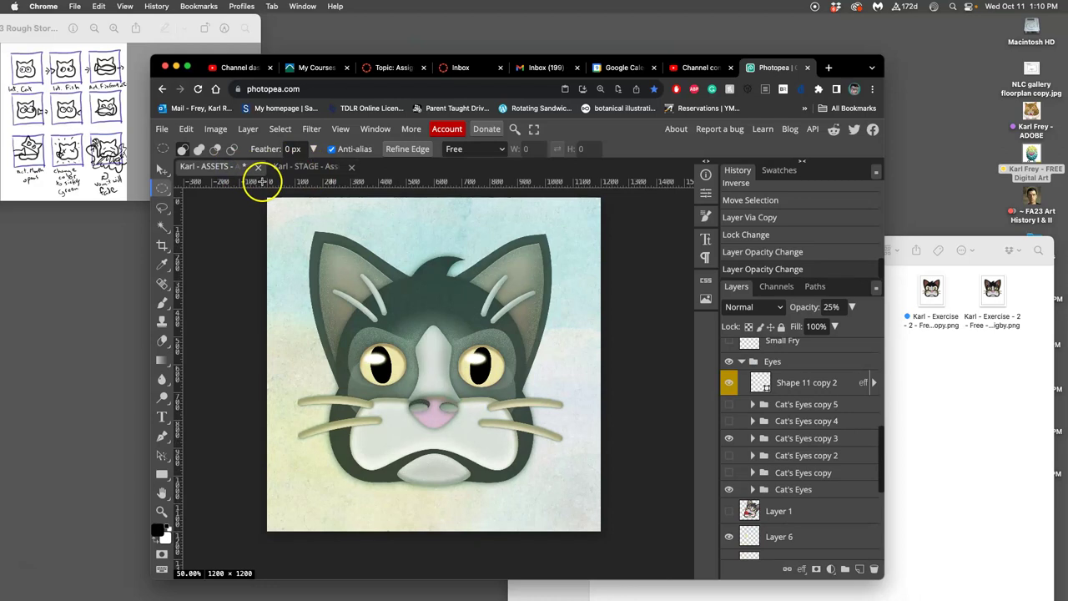
{"action": "left_click", "coordinate": [315, 168]}
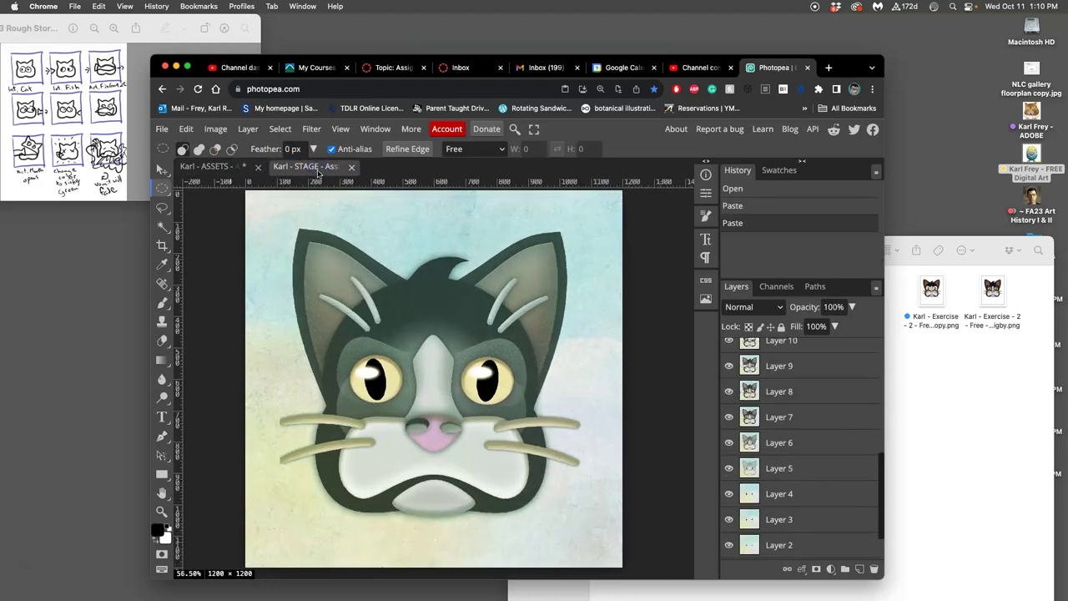
{"action": "left_click", "coordinate": [228, 169]}
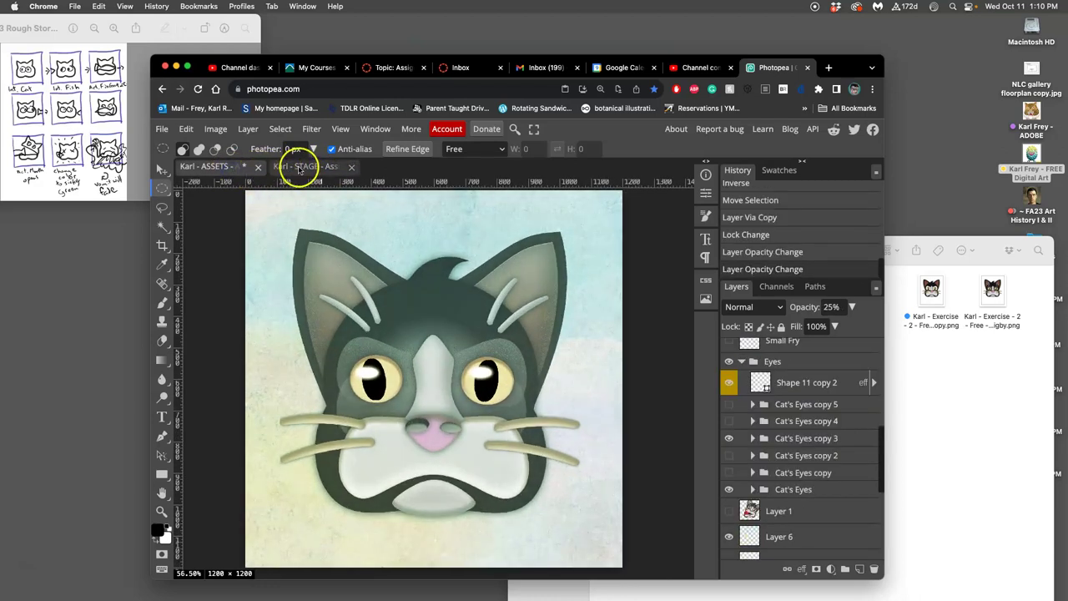
{"action": "left_click", "coordinate": [300, 167]}
{"action": "left_click", "coordinate": [229, 168]}
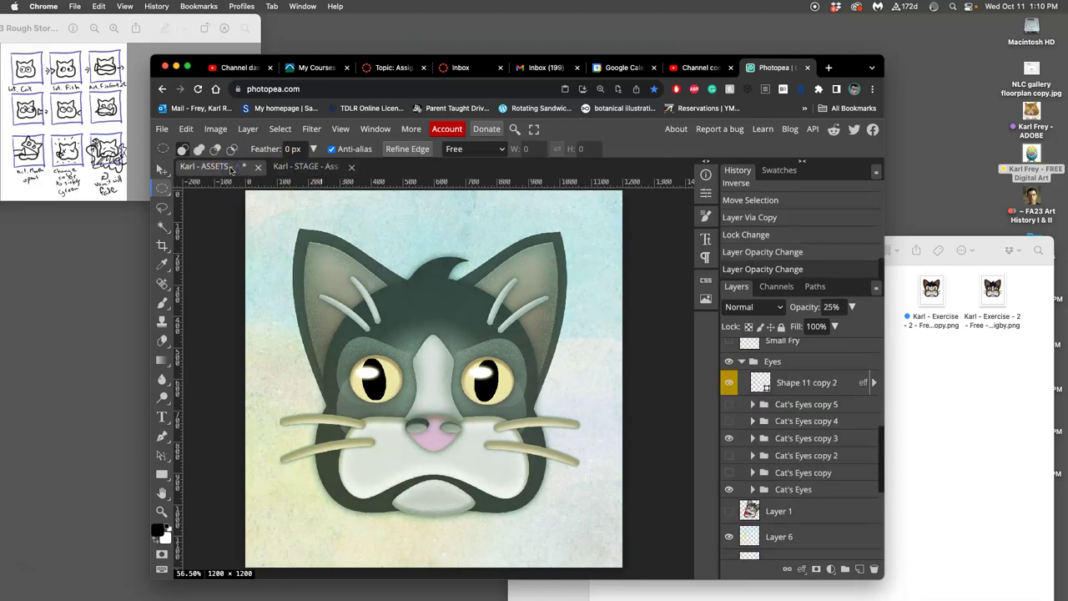
{"action": "left_click", "coordinate": [300, 167]}
{"action": "left_click", "coordinate": [233, 168]}
{"action": "left_click", "coordinate": [251, 167]}
{"action": "left_click", "coordinate": [574, 284]}
Raise the Layer 5 copy green overlay to 50% opacity
{"action": "scroll", "coordinate": [795, 455], "scroll_direction": "down", "scroll_amount": 2}
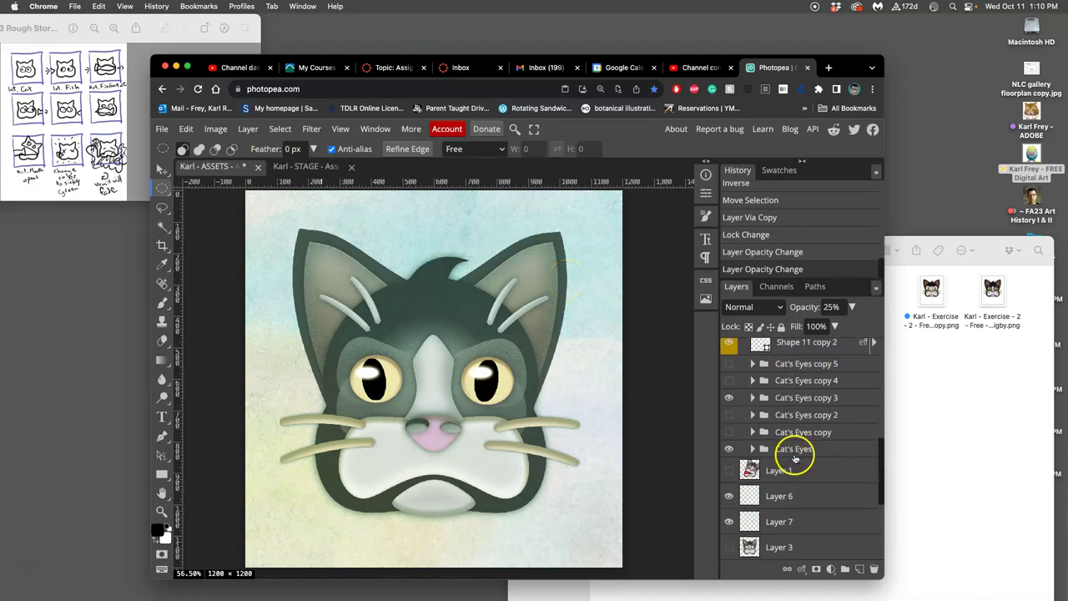
{"action": "scroll", "coordinate": [795, 455], "scroll_direction": "down", "scroll_amount": 6}
{"action": "left_click", "coordinate": [785, 469]}
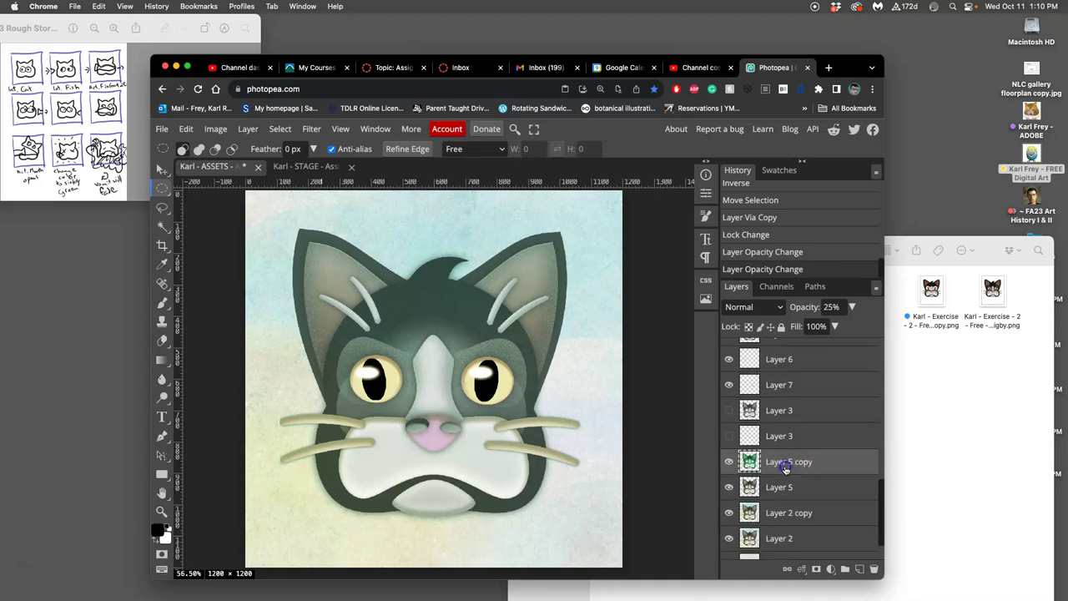
{"action": "left_click", "coordinate": [853, 306]}
{"action": "left_click_drag", "start_coordinate": [812, 327], "coordinate": [824, 327]}
Compare with STAGE while hiding and re-showing the base Cat's Eyes layer
{"action": "left_click", "coordinate": [316, 168]}
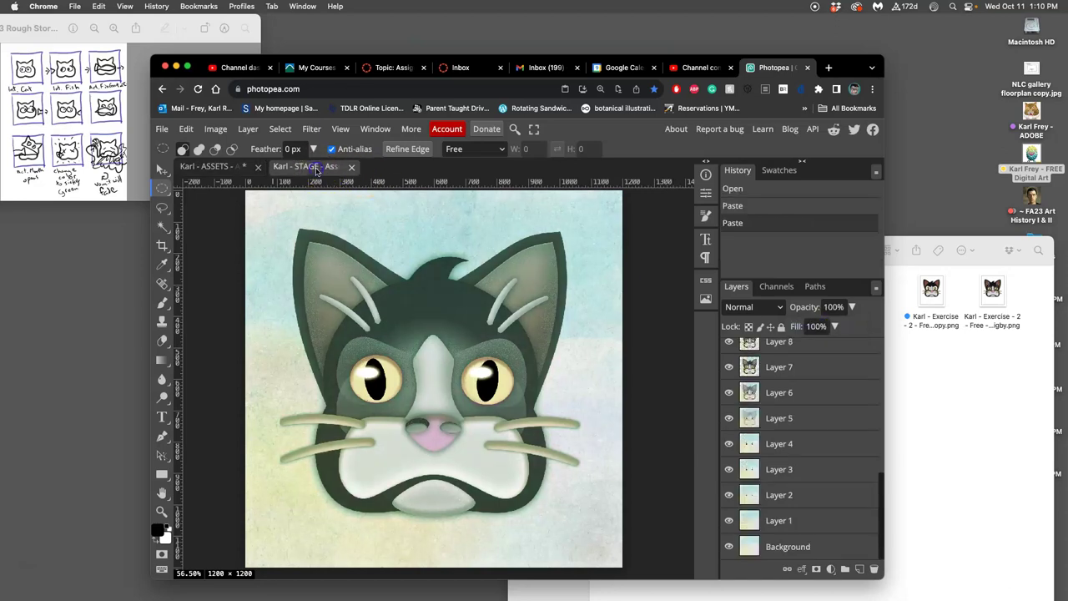
{"action": "left_click", "coordinate": [224, 169]}
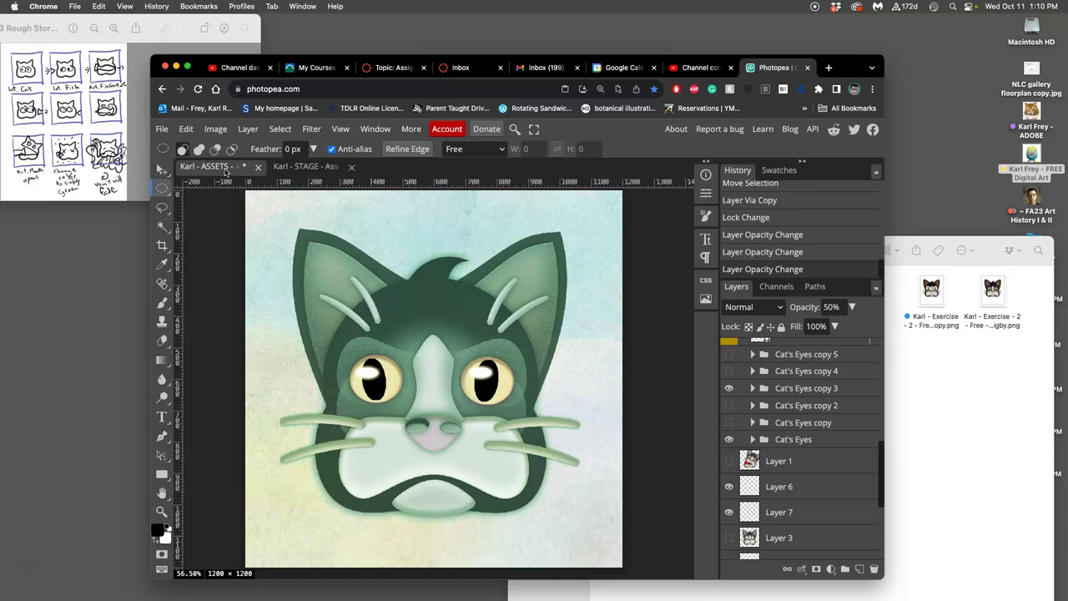
{"action": "scroll", "coordinate": [750, 424], "scroll_direction": "up", "scroll_amount": 1}
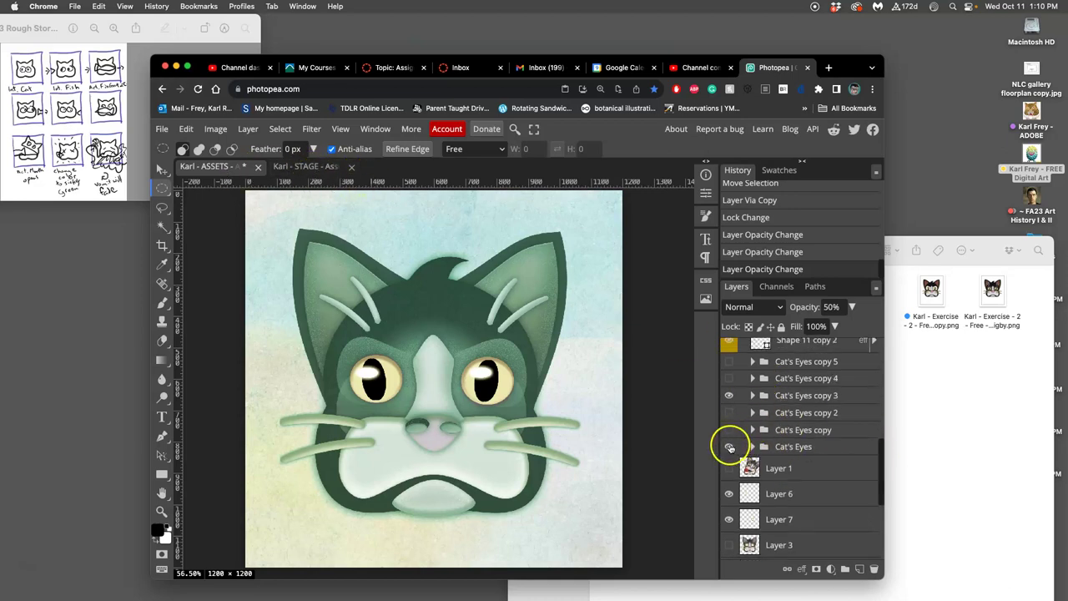
{"action": "left_click", "coordinate": [726, 447]}
{"action": "left_click", "coordinate": [298, 168]}
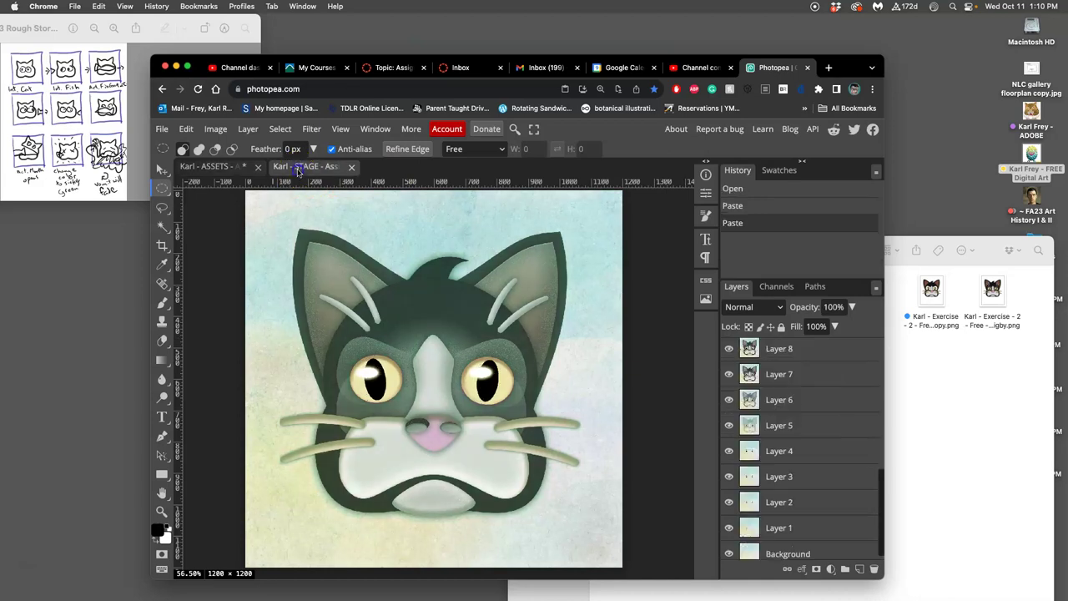
{"action": "left_click", "coordinate": [222, 167]}
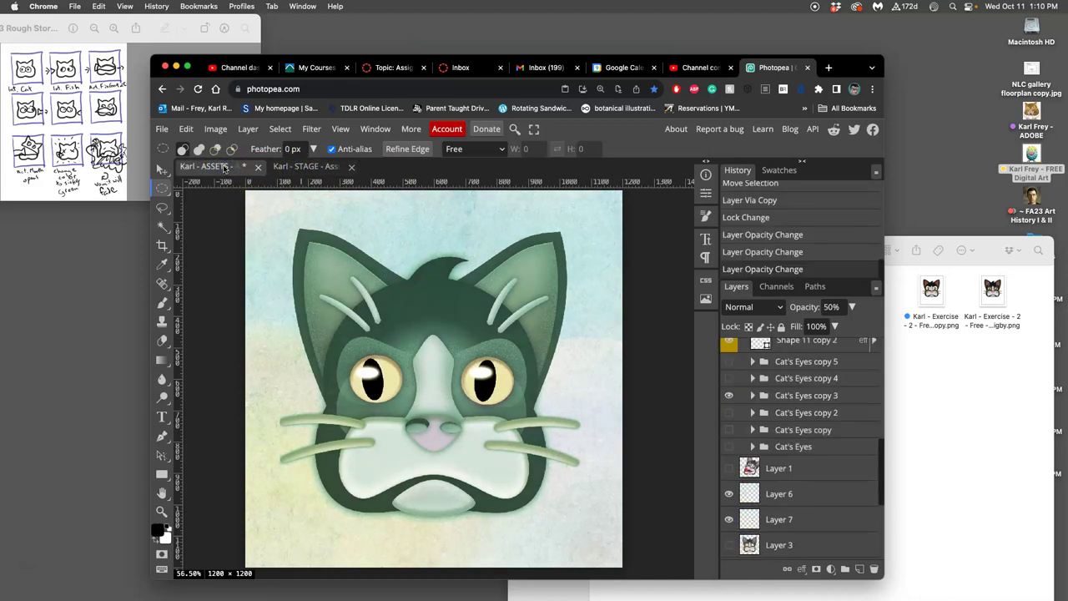
{"action": "left_click", "coordinate": [730, 447]}
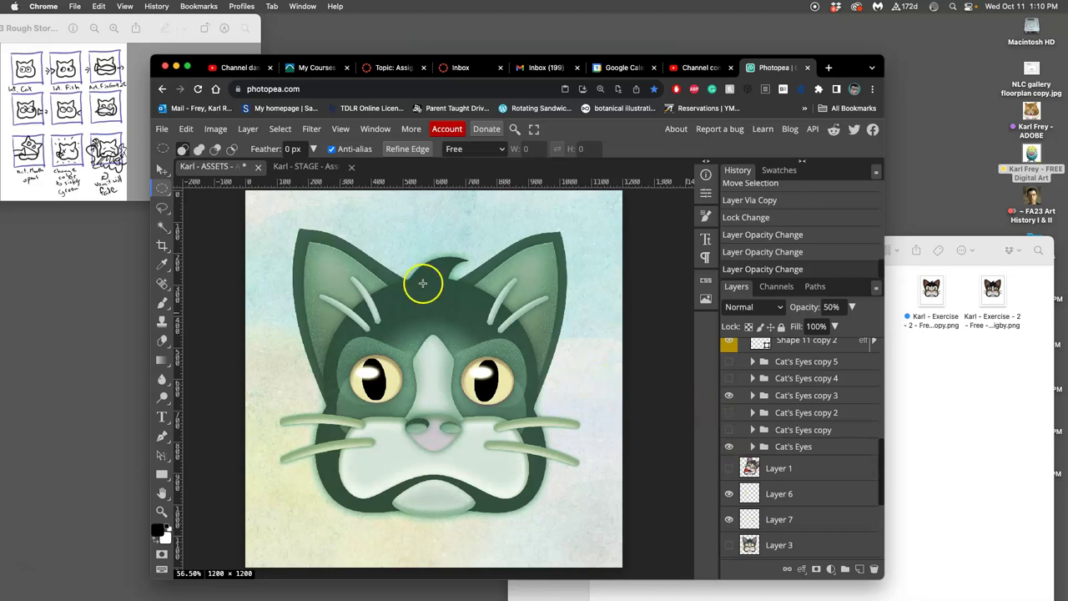
Save ASSETS, flatten and select the greener cat, revert, and paste it into STAGE as Layer 23
{"action": "key", "text": "super+s"}
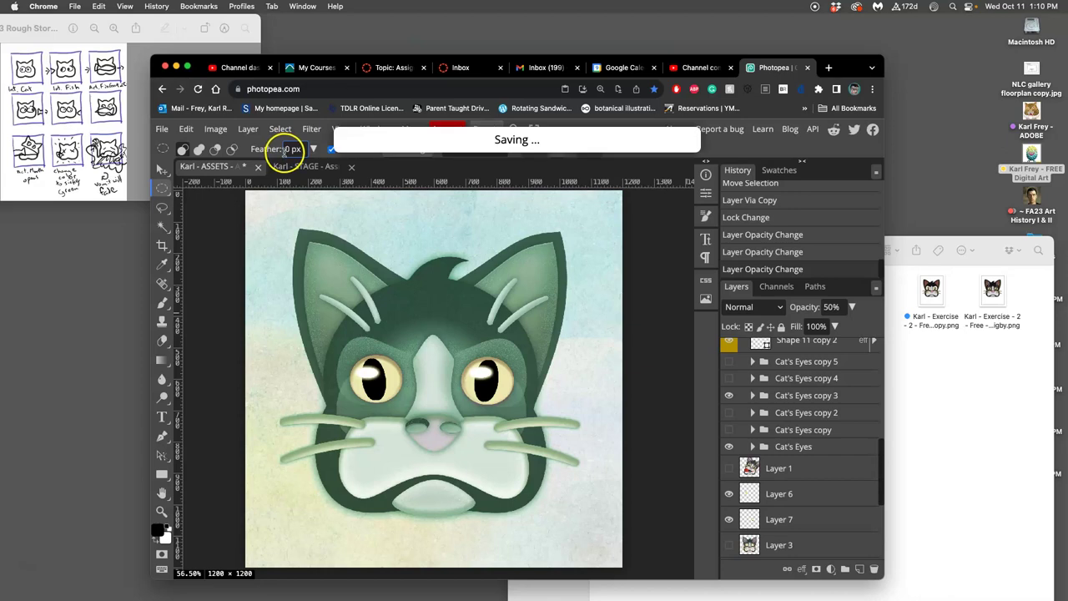
{"action": "left_click", "coordinate": [248, 128]}
{"action": "left_click", "coordinate": [282, 538]}
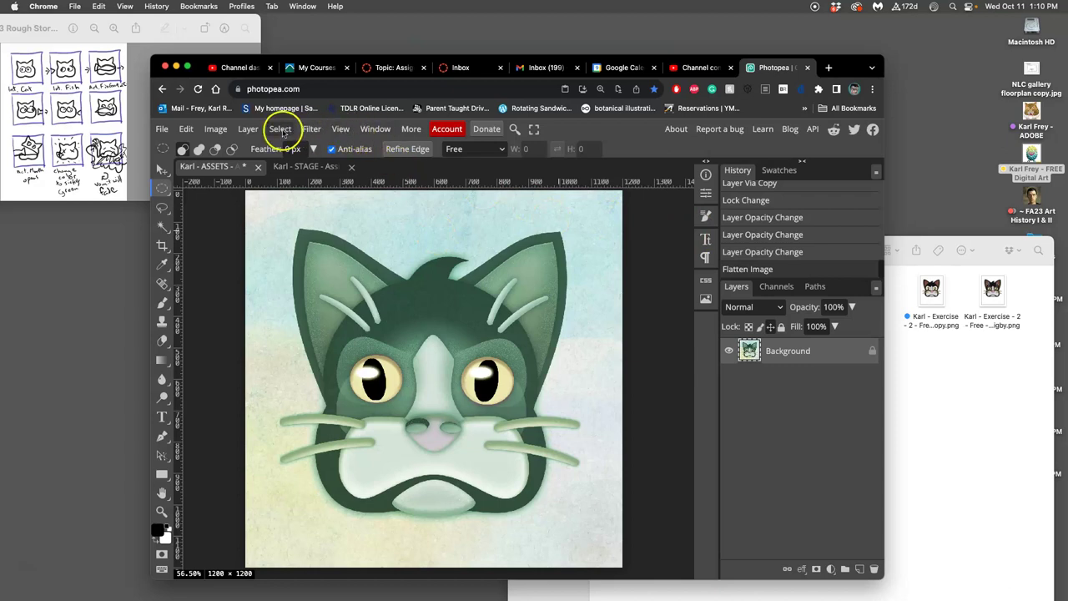
{"action": "key", "text": "super+a"}
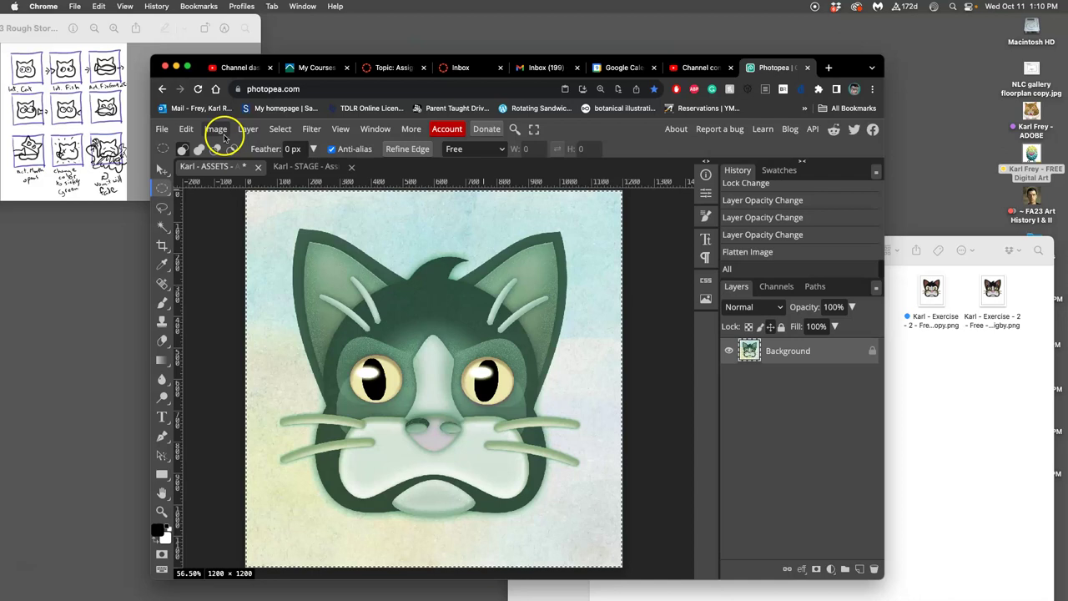
{"action": "left_click", "coordinate": [740, 237]}
{"action": "left_click", "coordinate": [309, 167]}
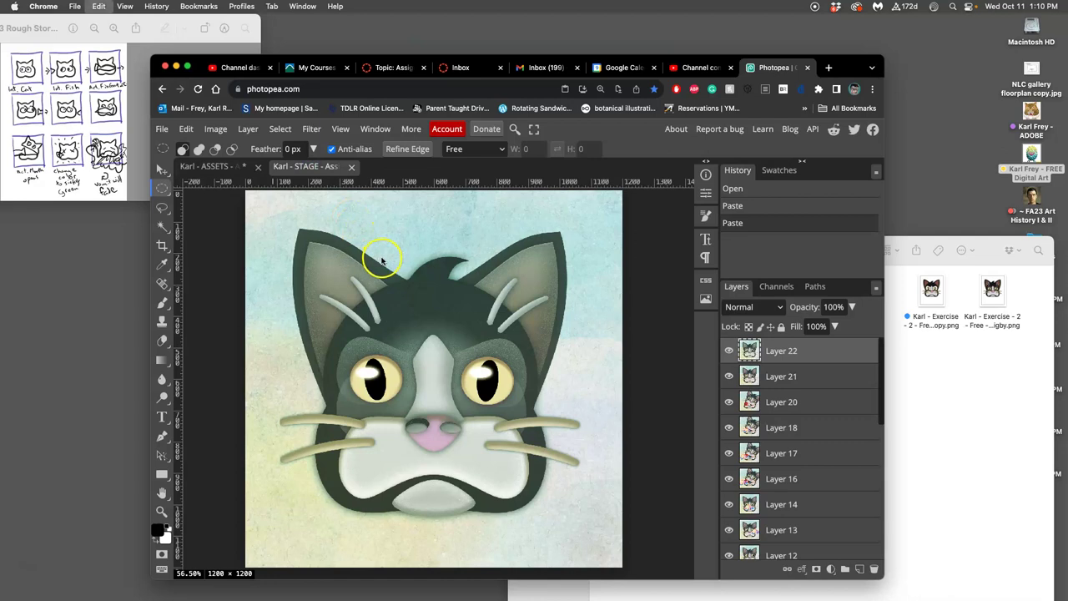
{"action": "key", "text": "super+v"}
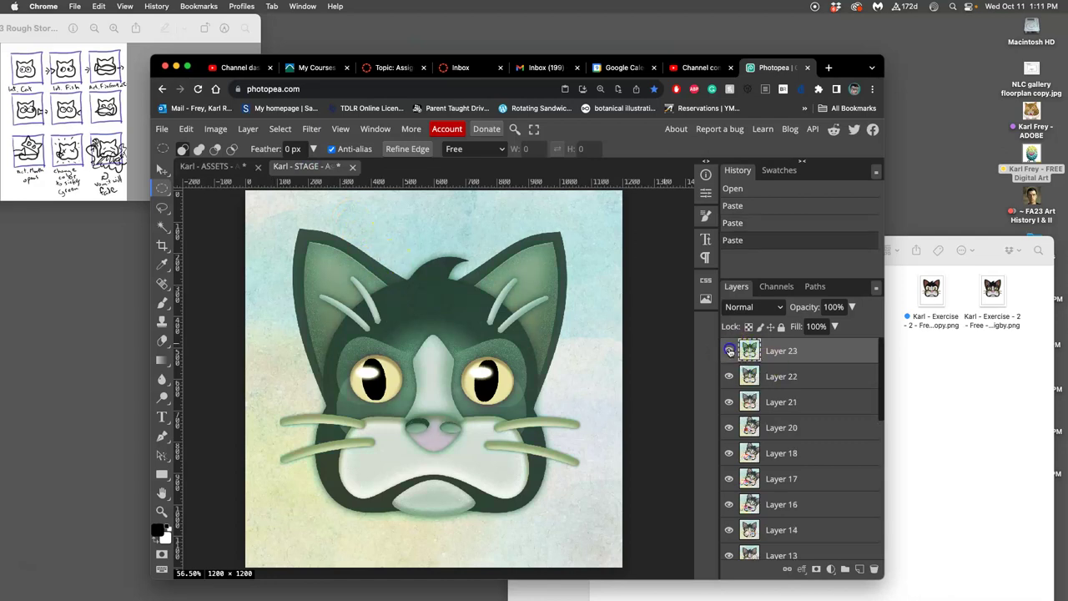